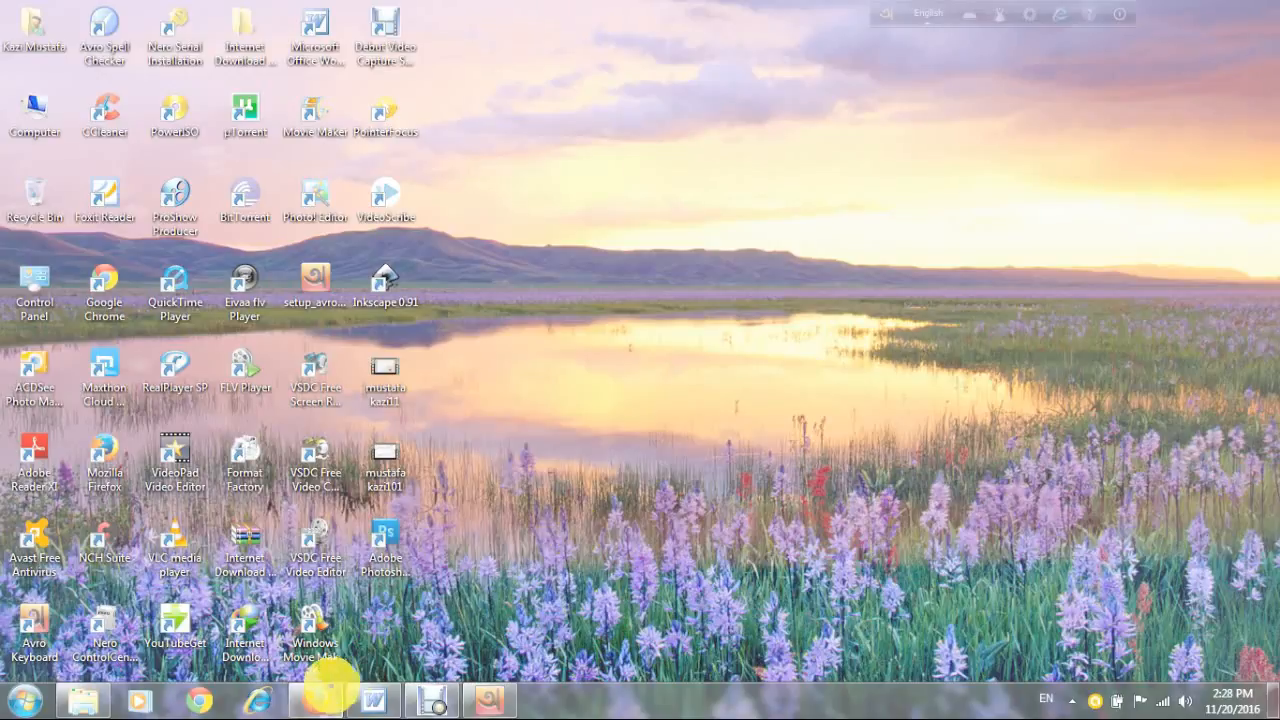
Switch to Firefox and look over the YouTube channel's videos and the IT blog's front page
left_click(314, 700)
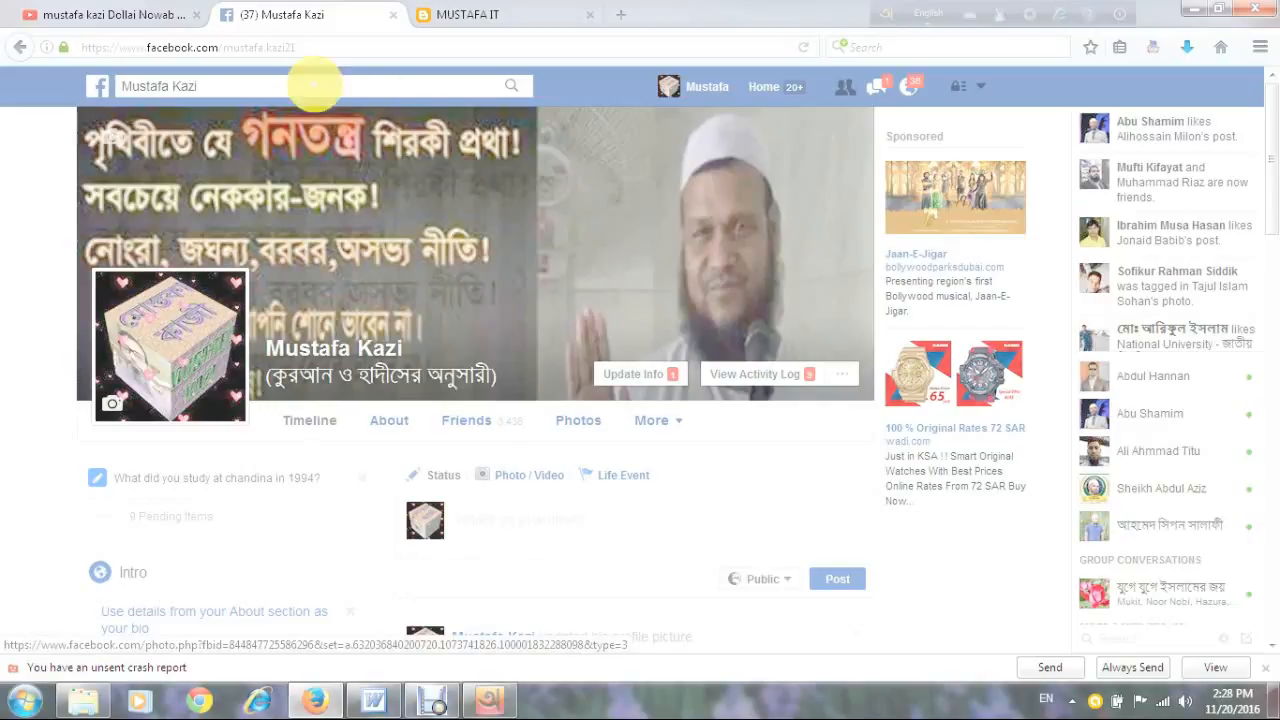
left_click(130, 15)
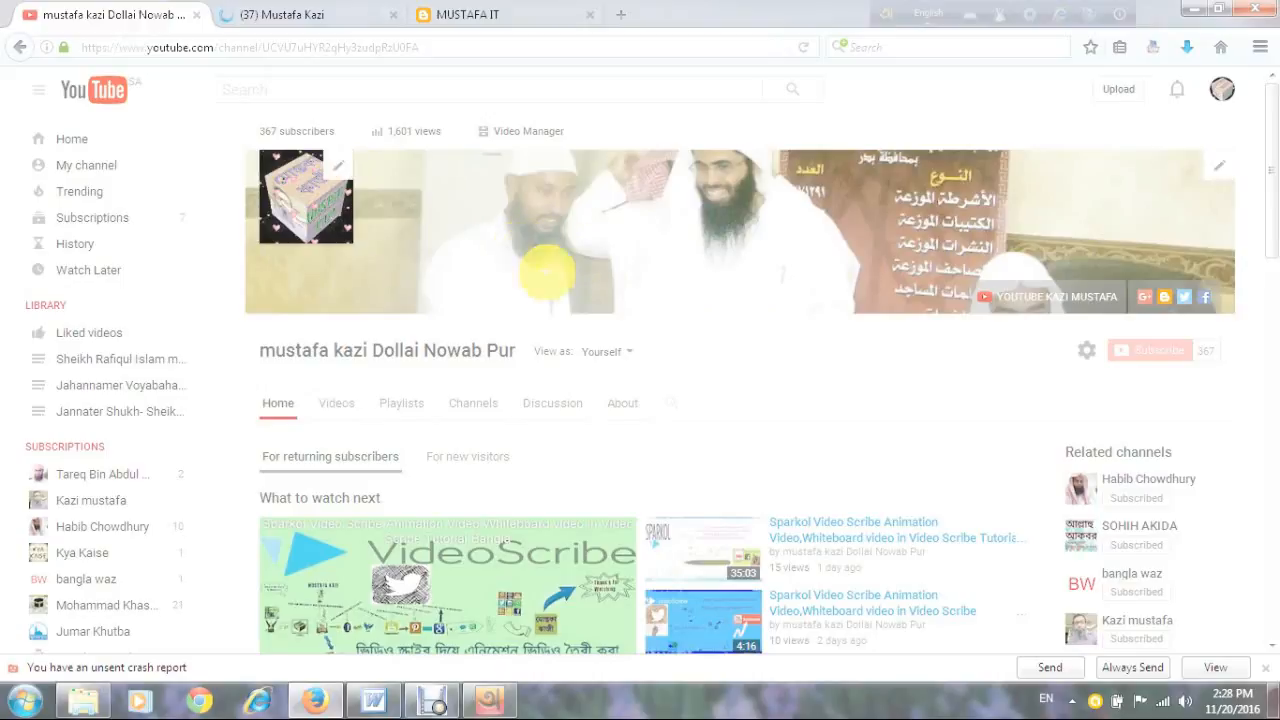
scroll(757, 386, "down", 2)
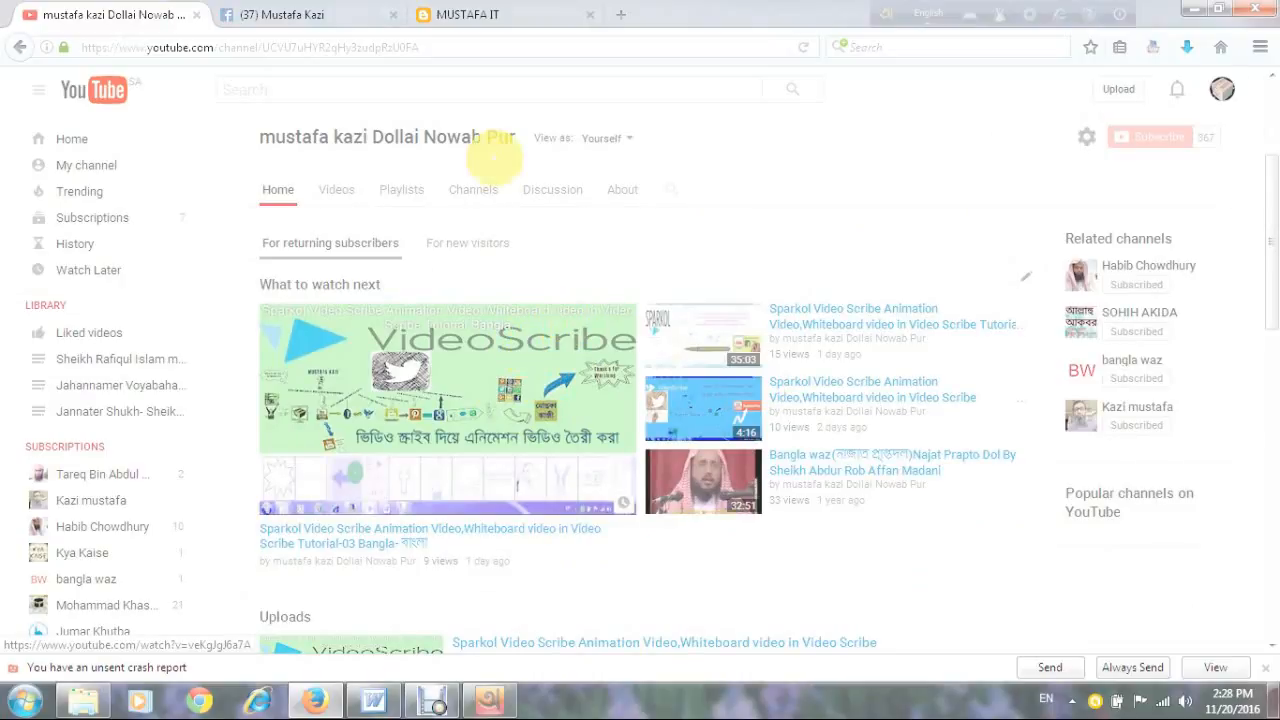
left_click(500, 15)
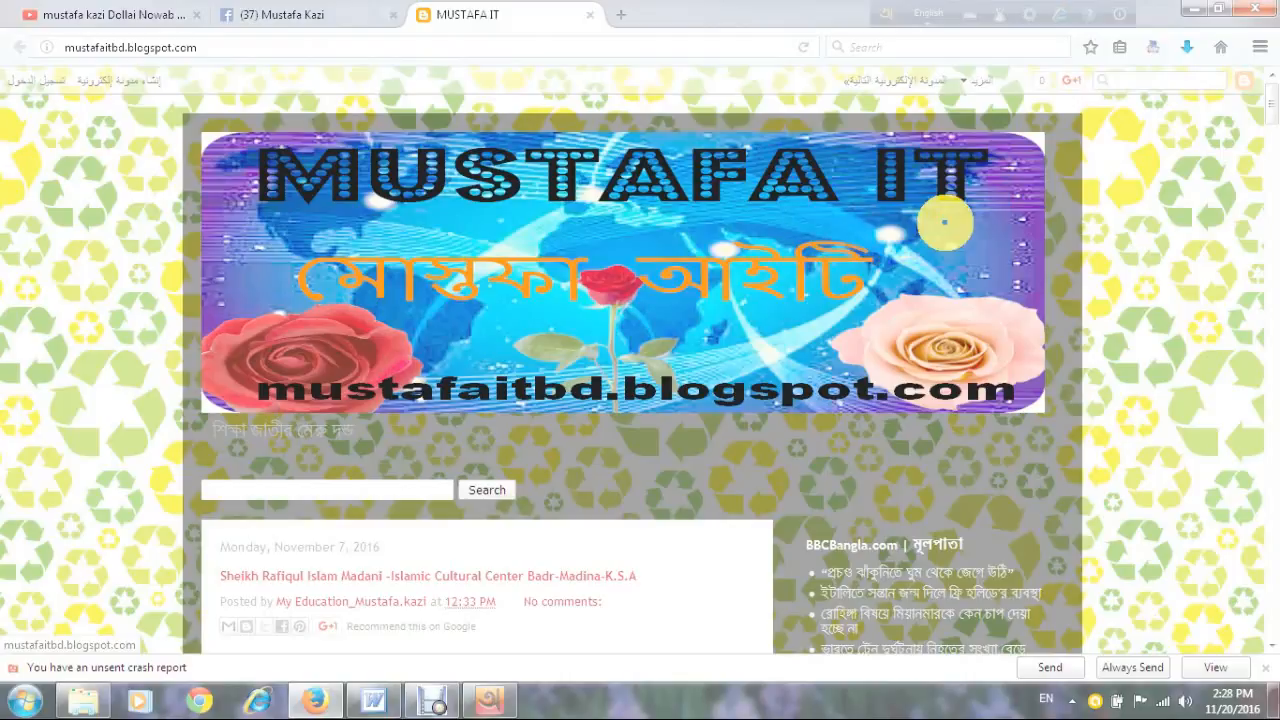
left_click(185, 14)
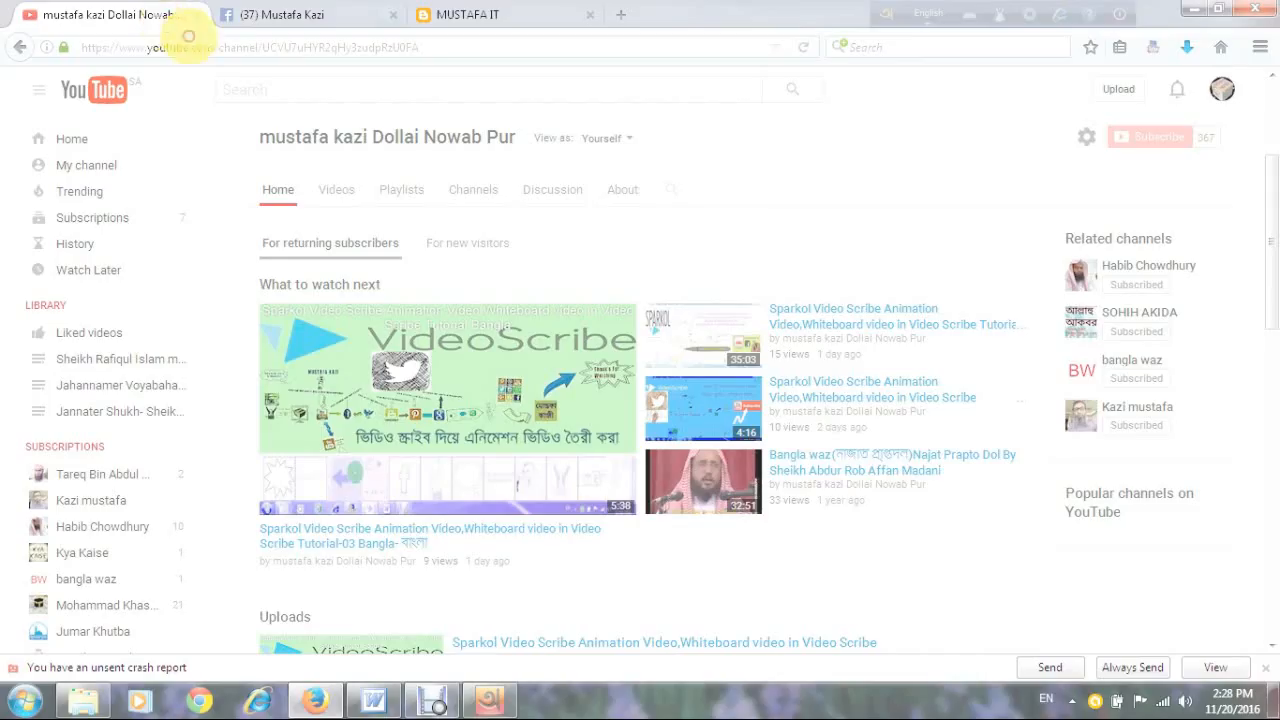
scroll(640, 350, "down", 2)
scroll(605, 365, "down", 1)
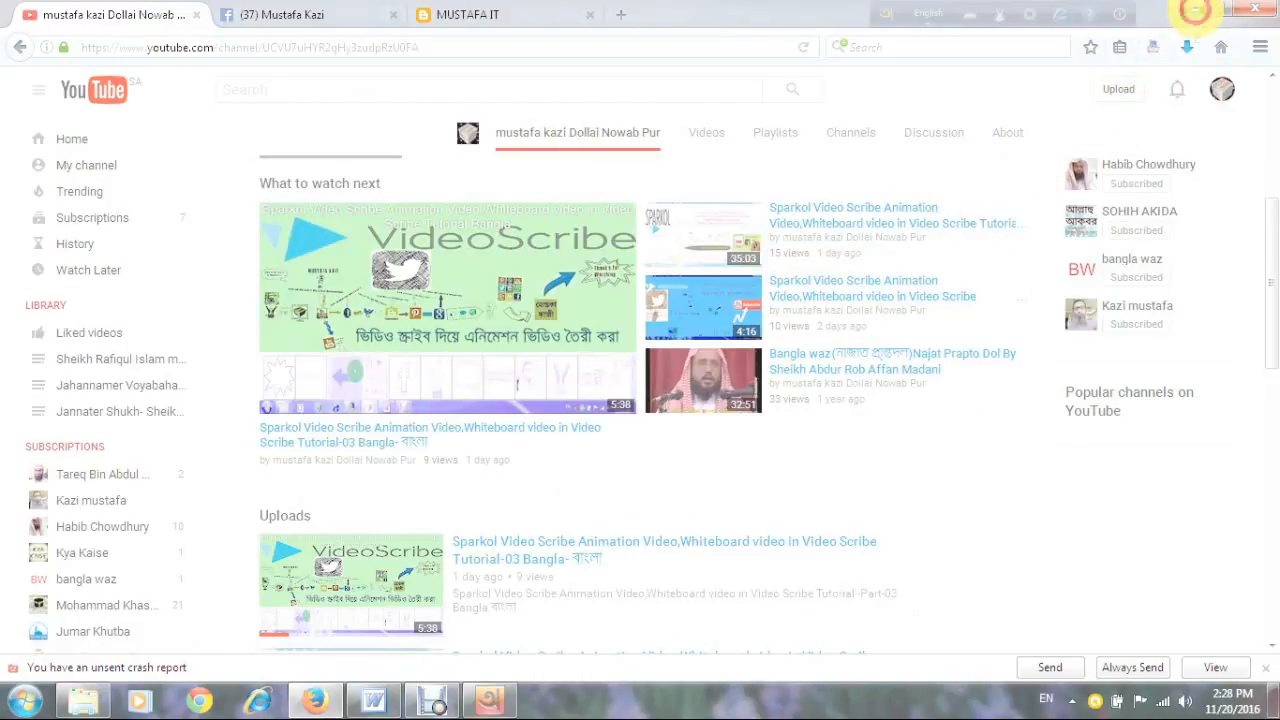
left_click(1195, 12)
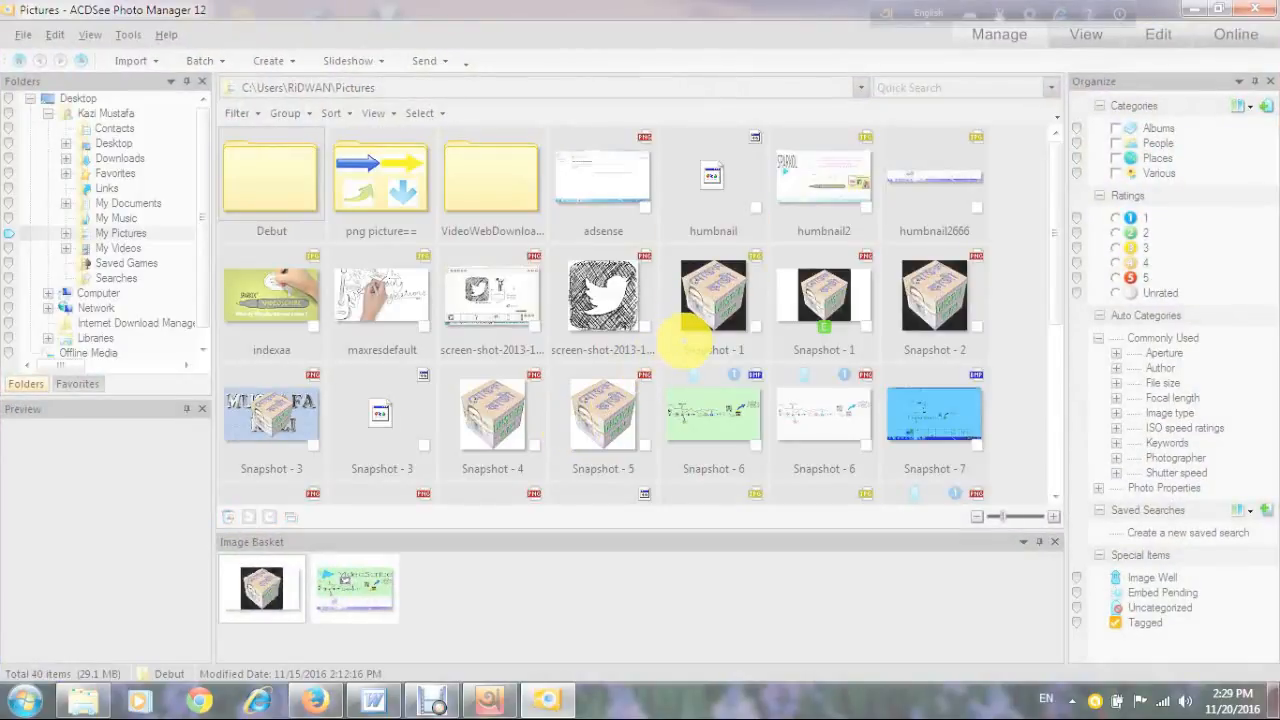
In ACDSee Photo Manager, open the image natural_green_park_1920x1080 from New Volume (D:)
mouse_move(688, 340)
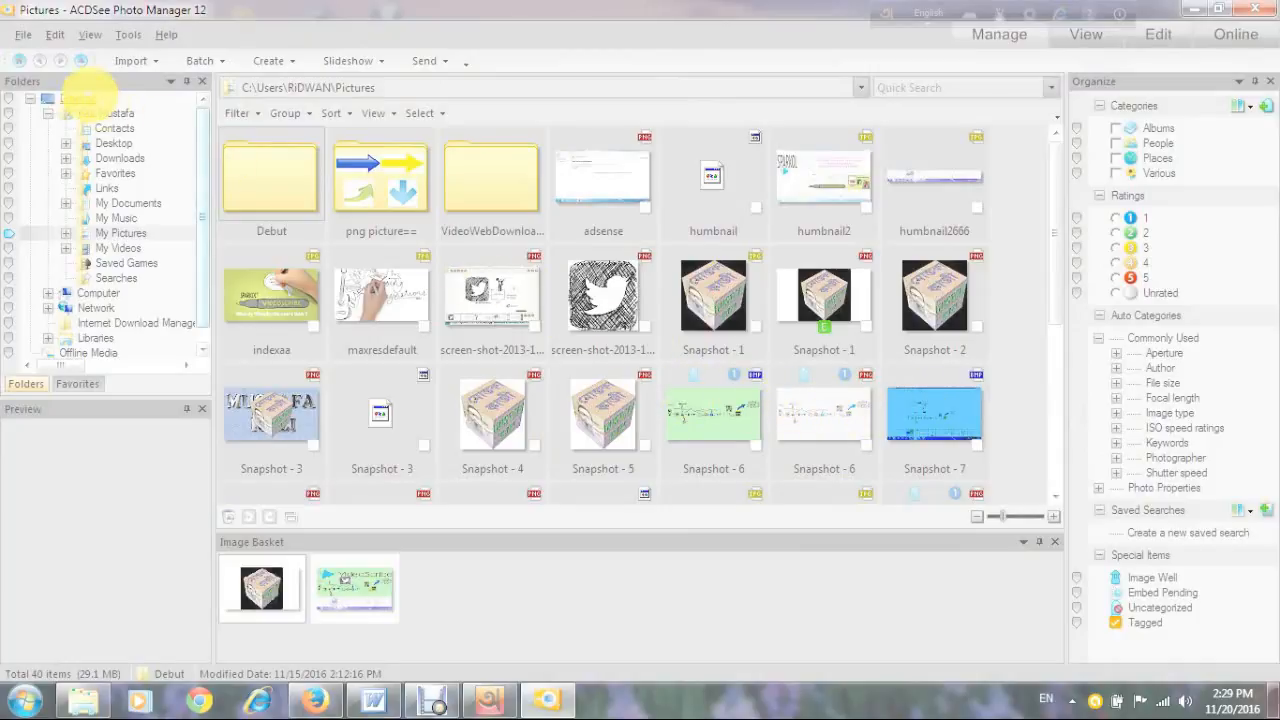
left_click(22, 35)
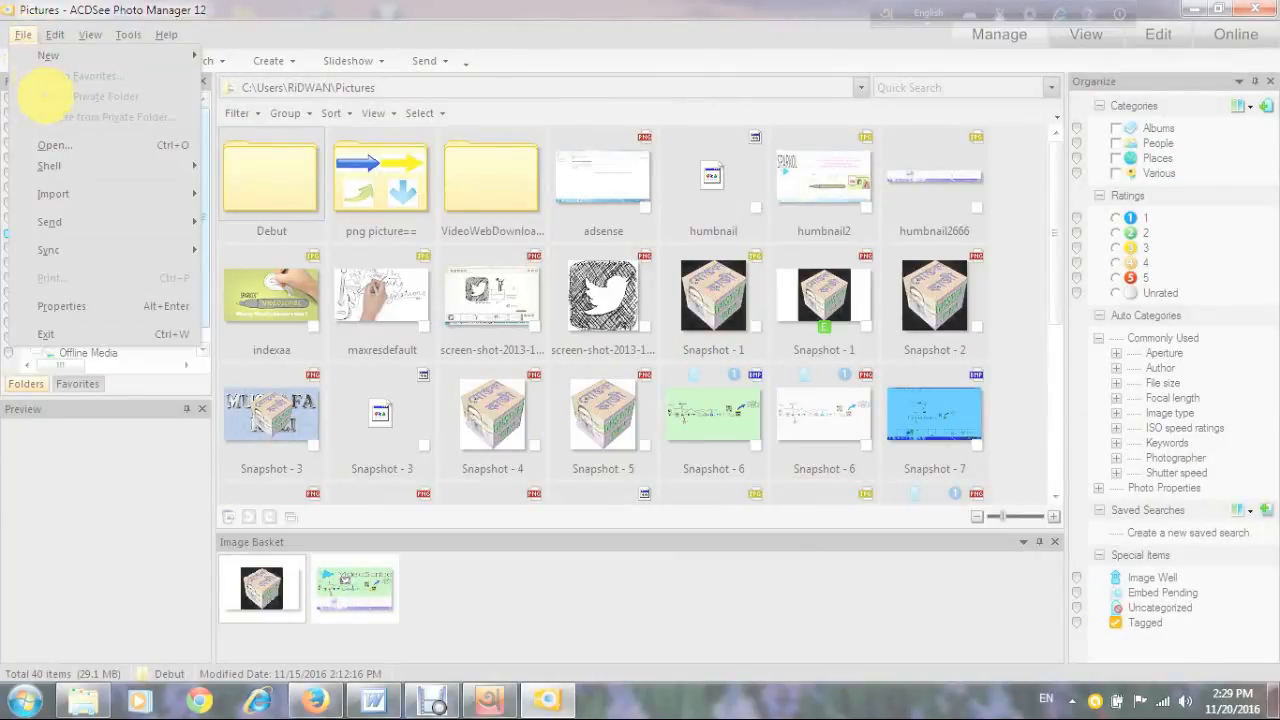
left_click(58, 145)
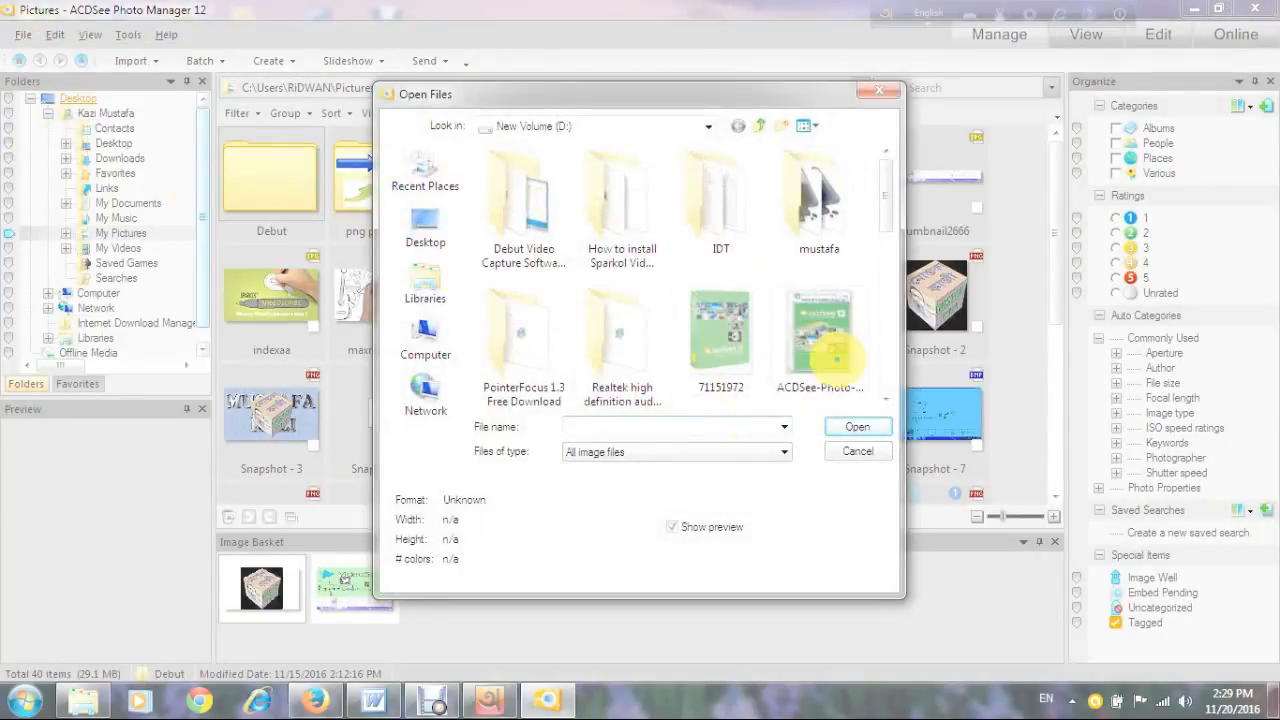
scroll(868, 300, "down", 3)
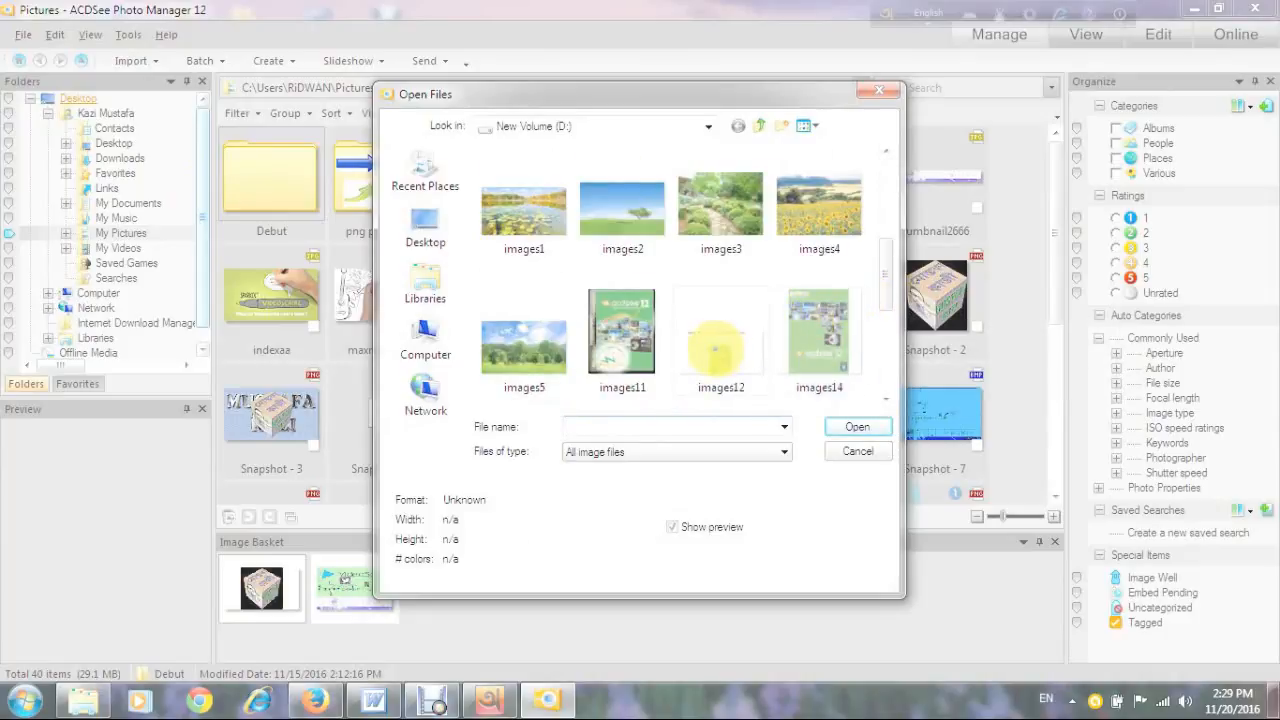
scroll(700, 310, "up", 1)
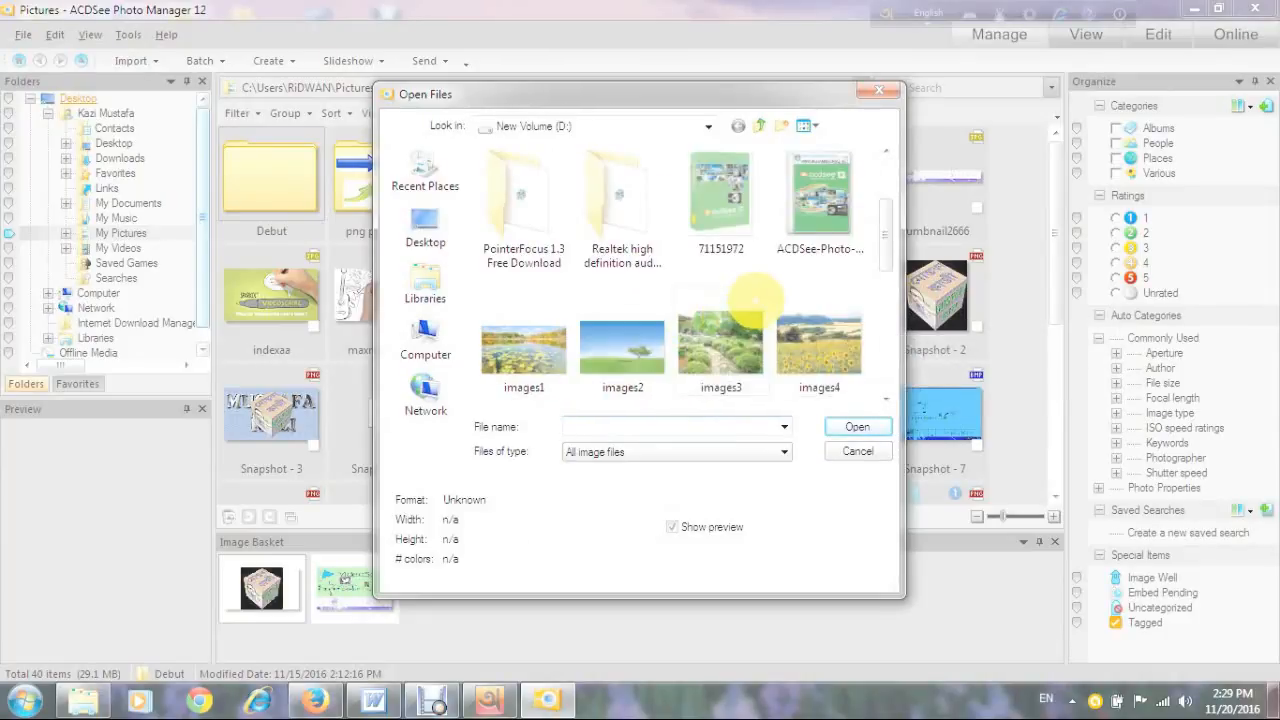
scroll(755, 298, "down", 1)
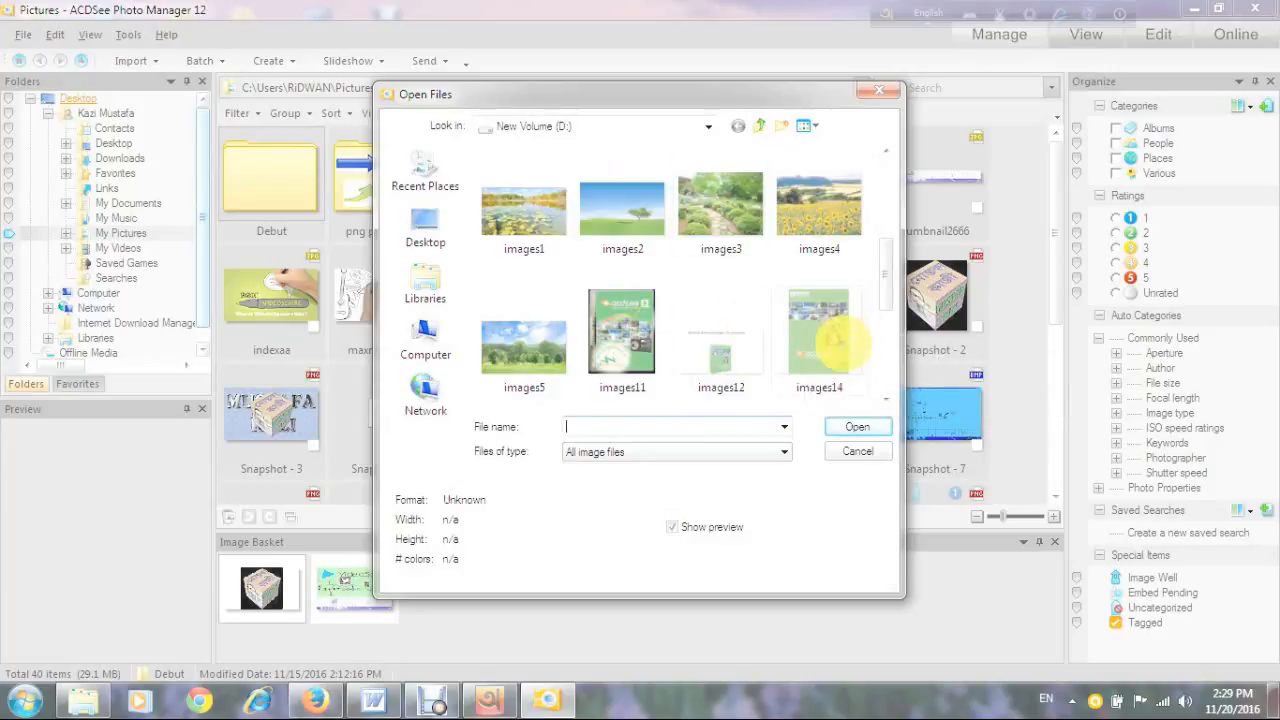
scroll(800, 346, "down", 2)
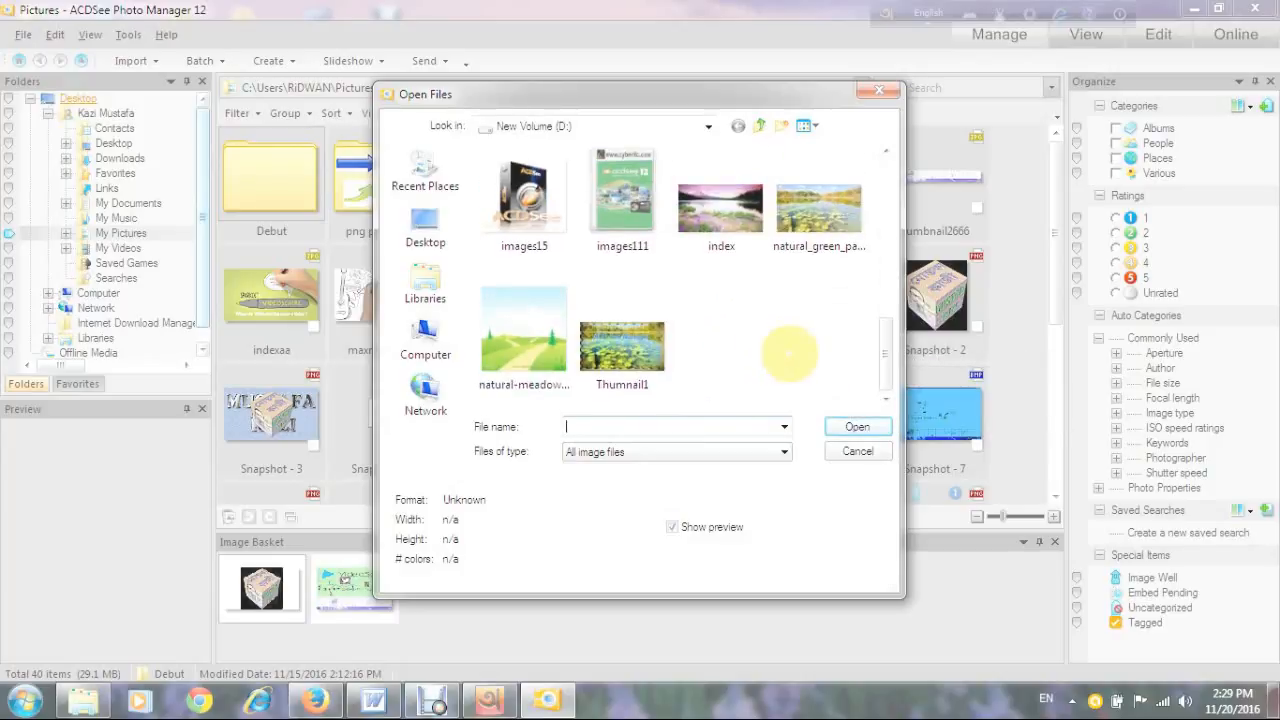
scroll(790, 352, "up", 1)
scroll(790, 350, "down", 1)
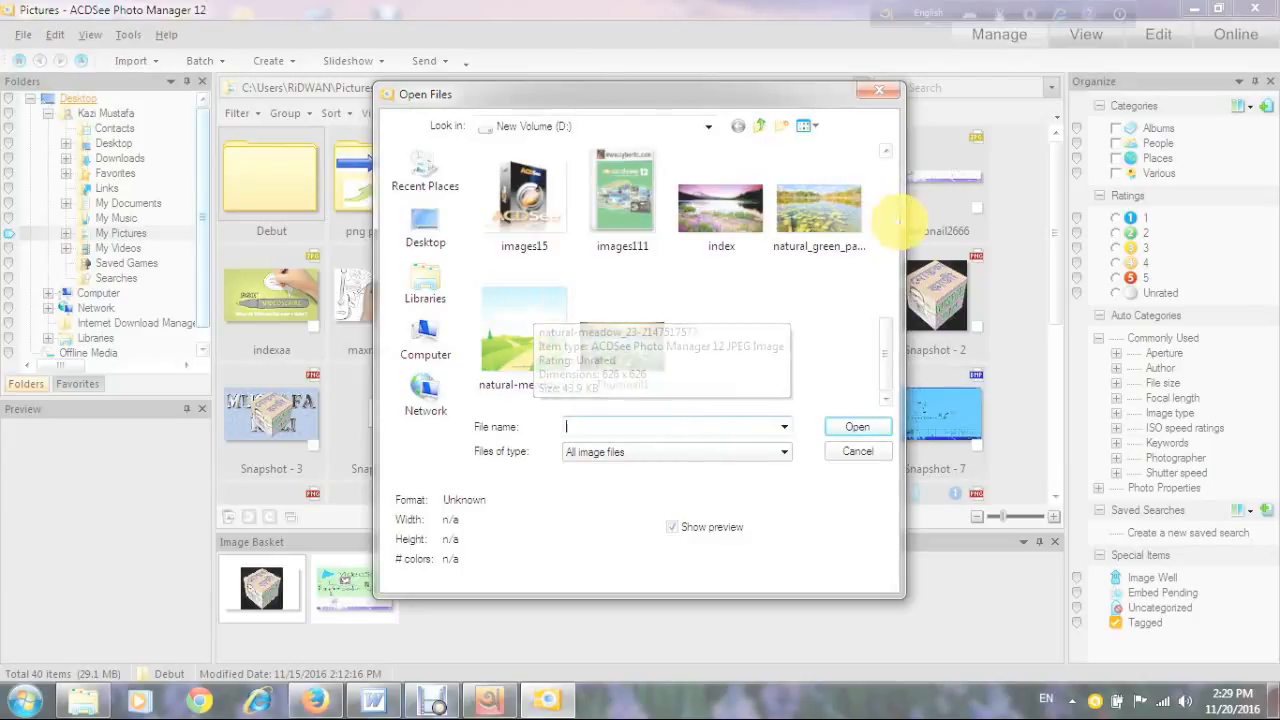
left_click(822, 210)
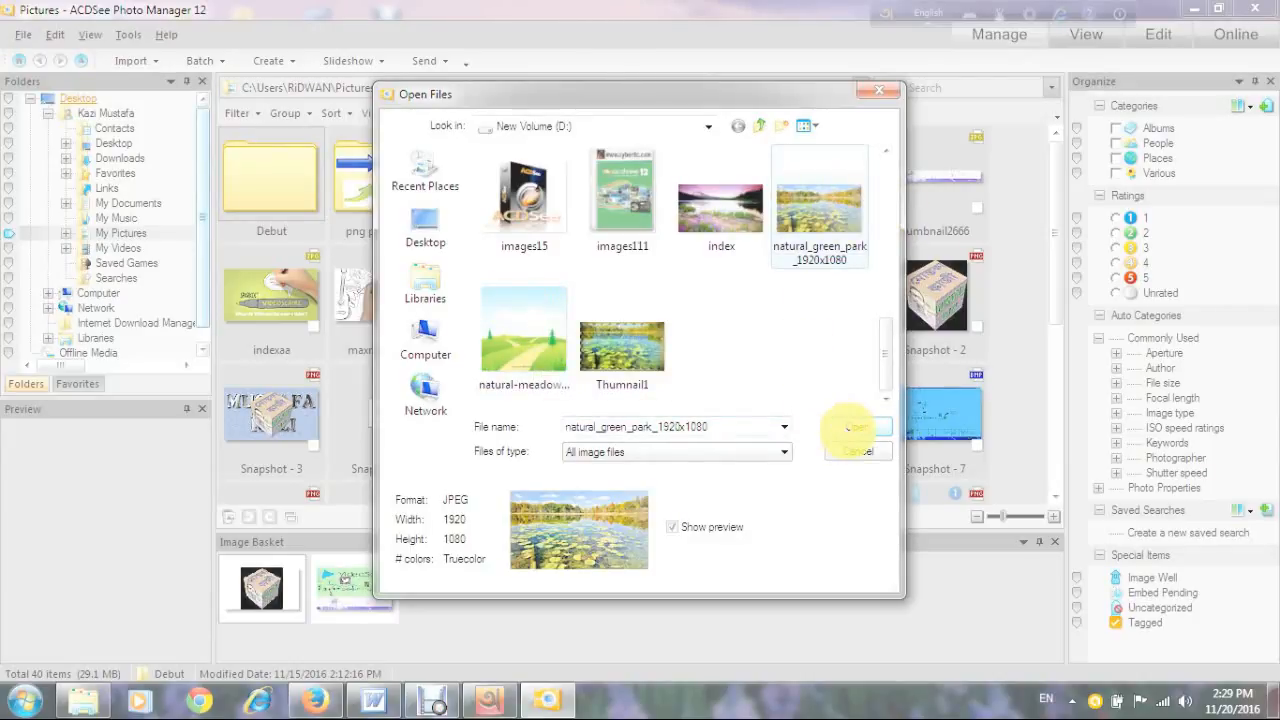
left_click(852, 428)
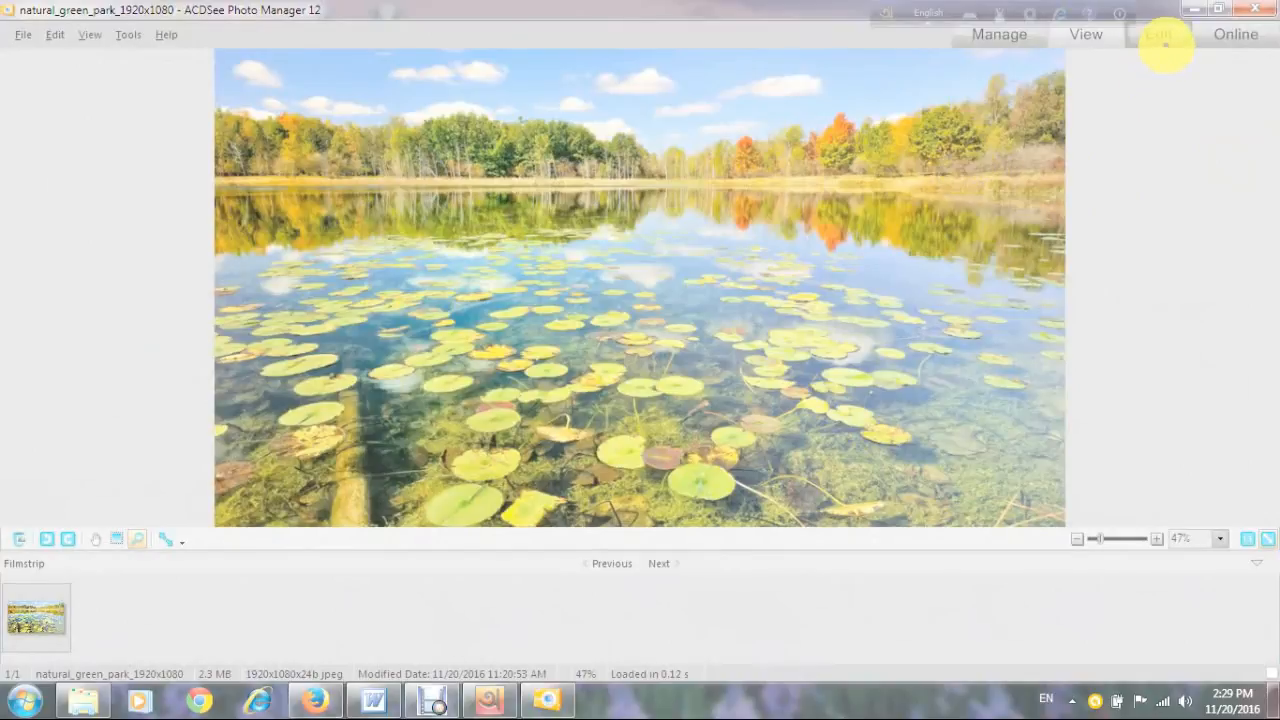
Start cropping the photo in edit mode with a frame of about 1364 × 816 pixels placed over the middle of the lake
left_click(1162, 38)
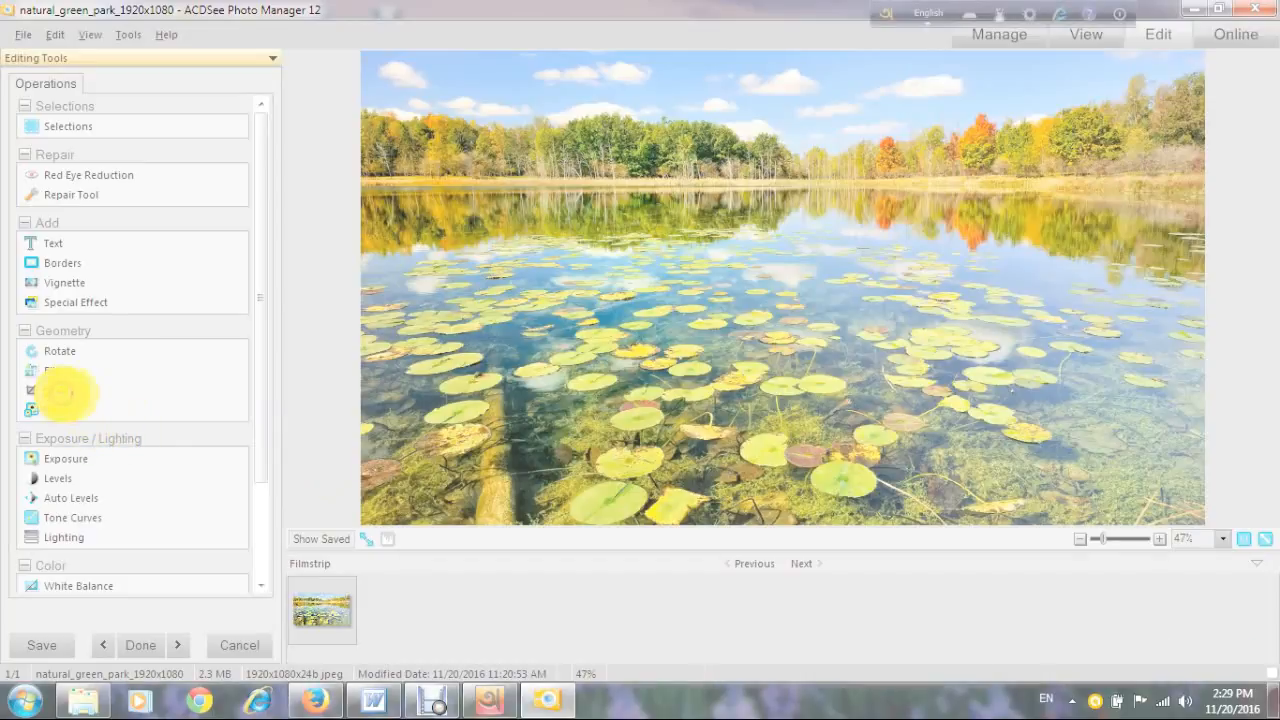
left_click(58, 391)
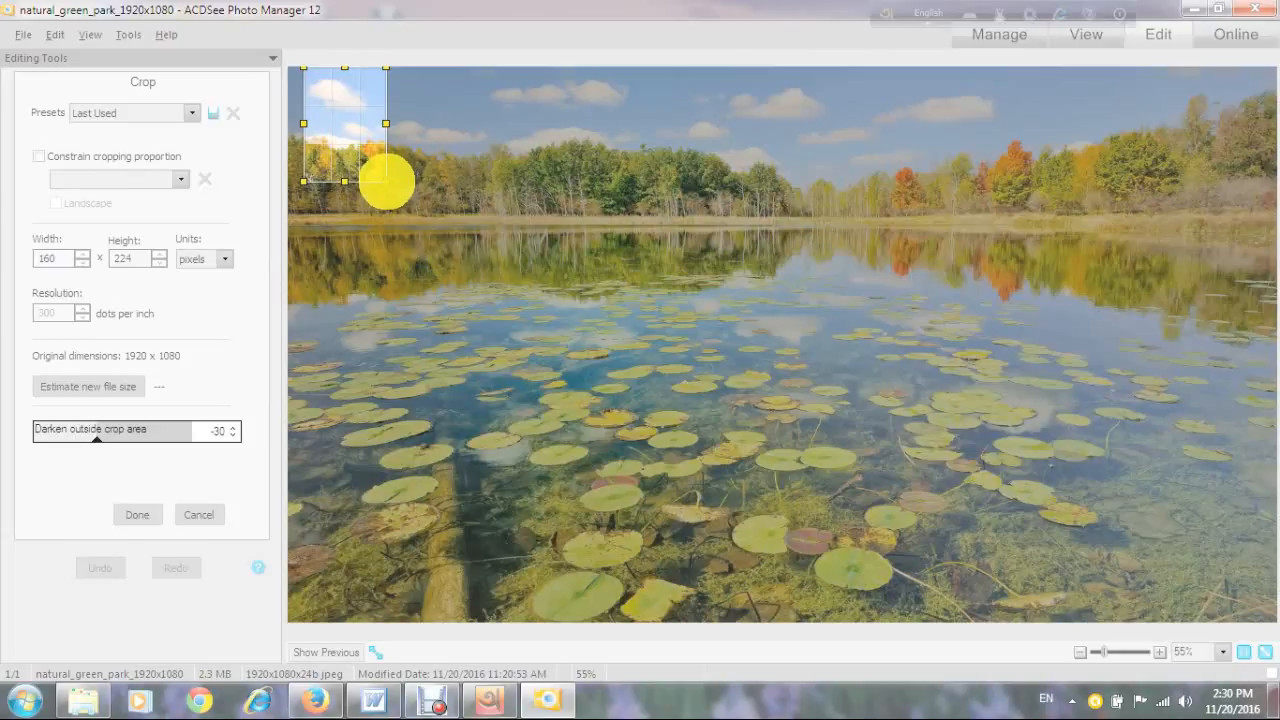
left_click_drag(386, 181, 1006, 486)
left_click_drag(701, 293, 771, 339)
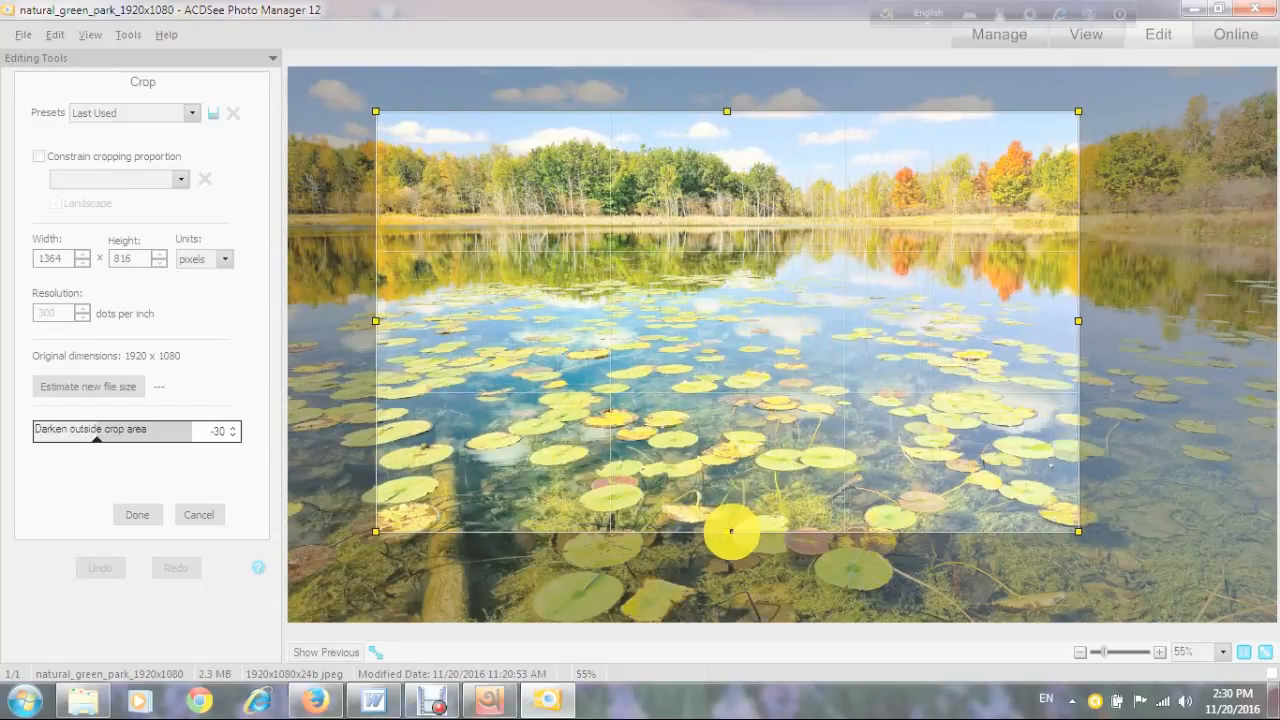
Extend the crop frame to the photo's bottom and side edges, trim the sky to about 1918 × 961 pixels, and apply the crop
left_click_drag(728, 531, 732, 621)
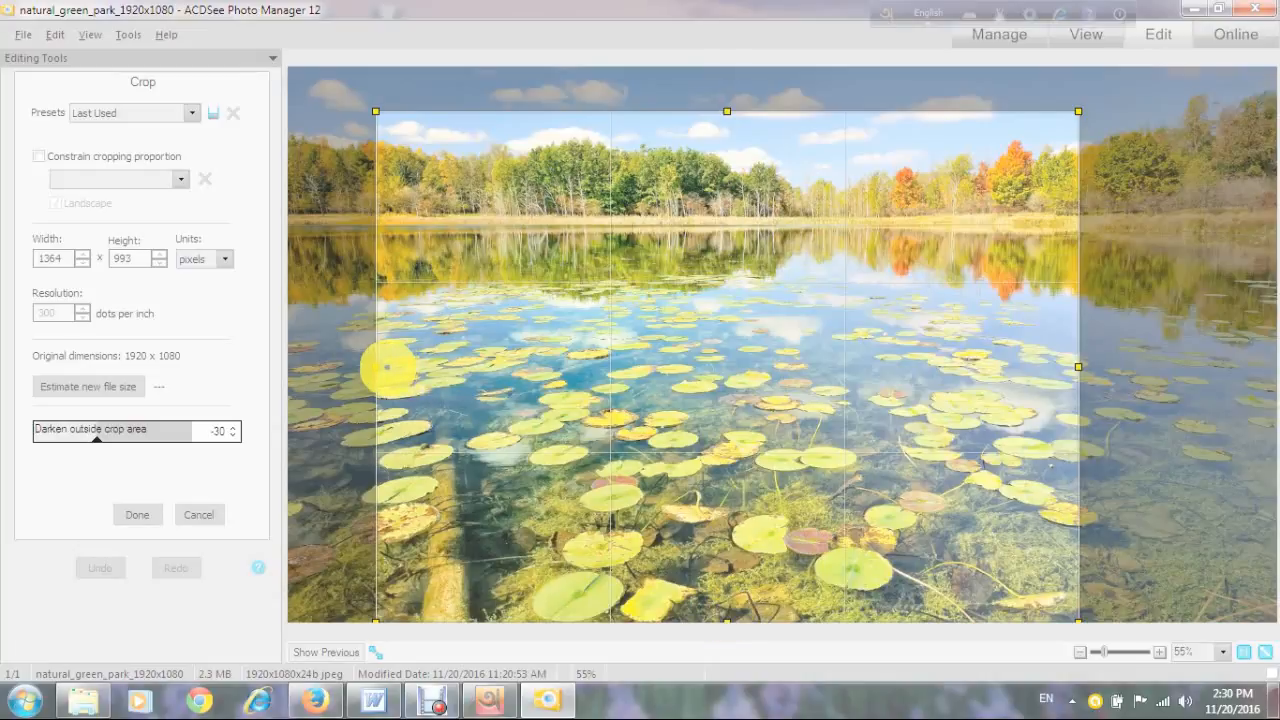
left_click_drag(374, 367, 289, 363)
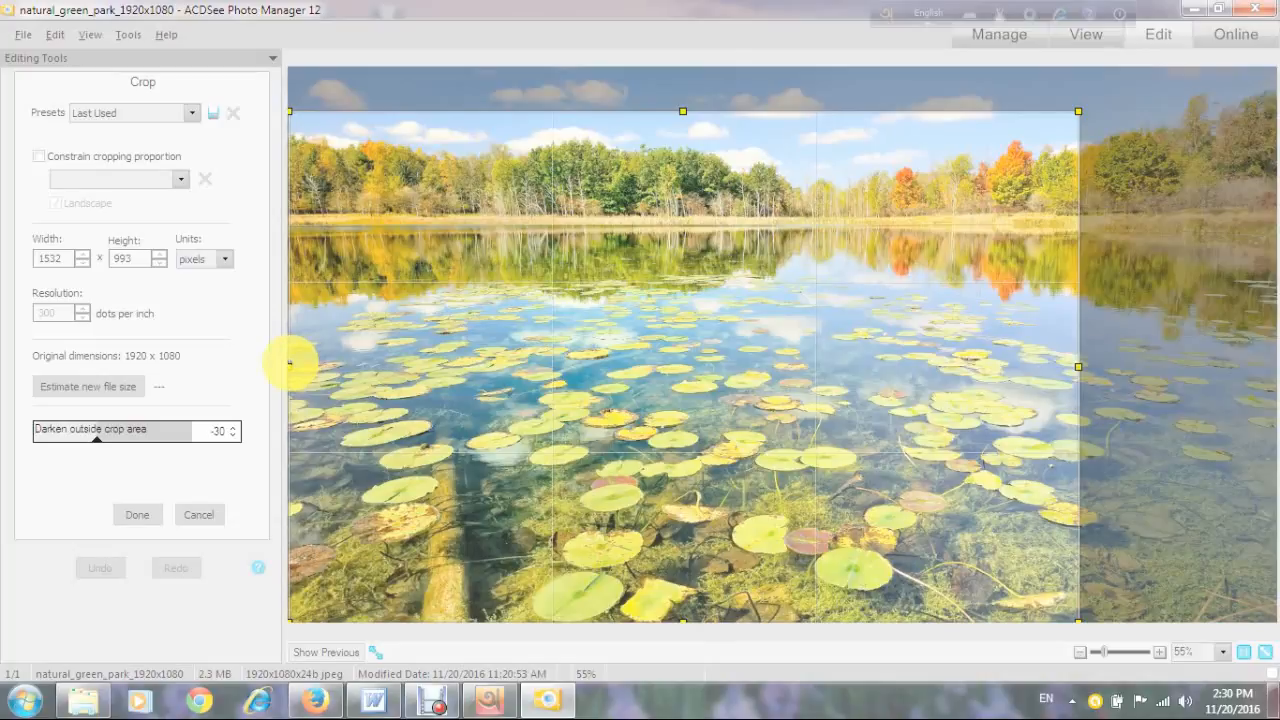
left_click_drag(1077, 368, 1274, 365)
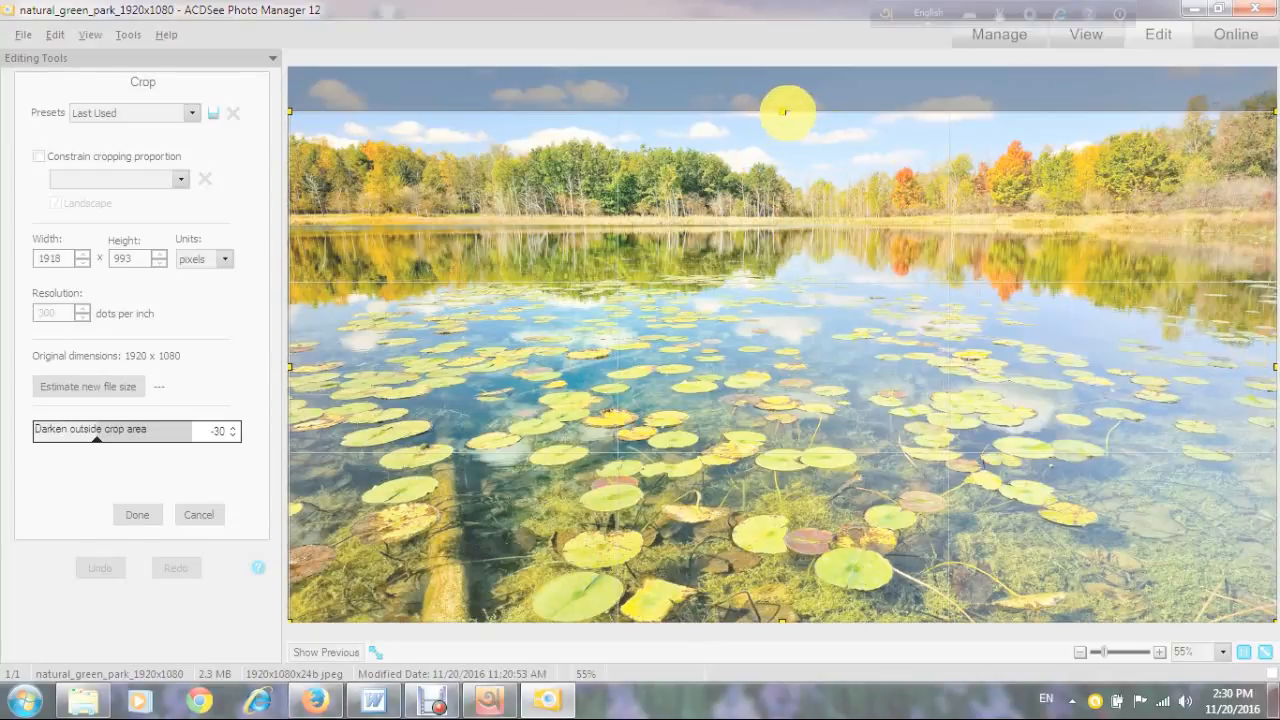
left_click_drag(783, 112, 784, 128)
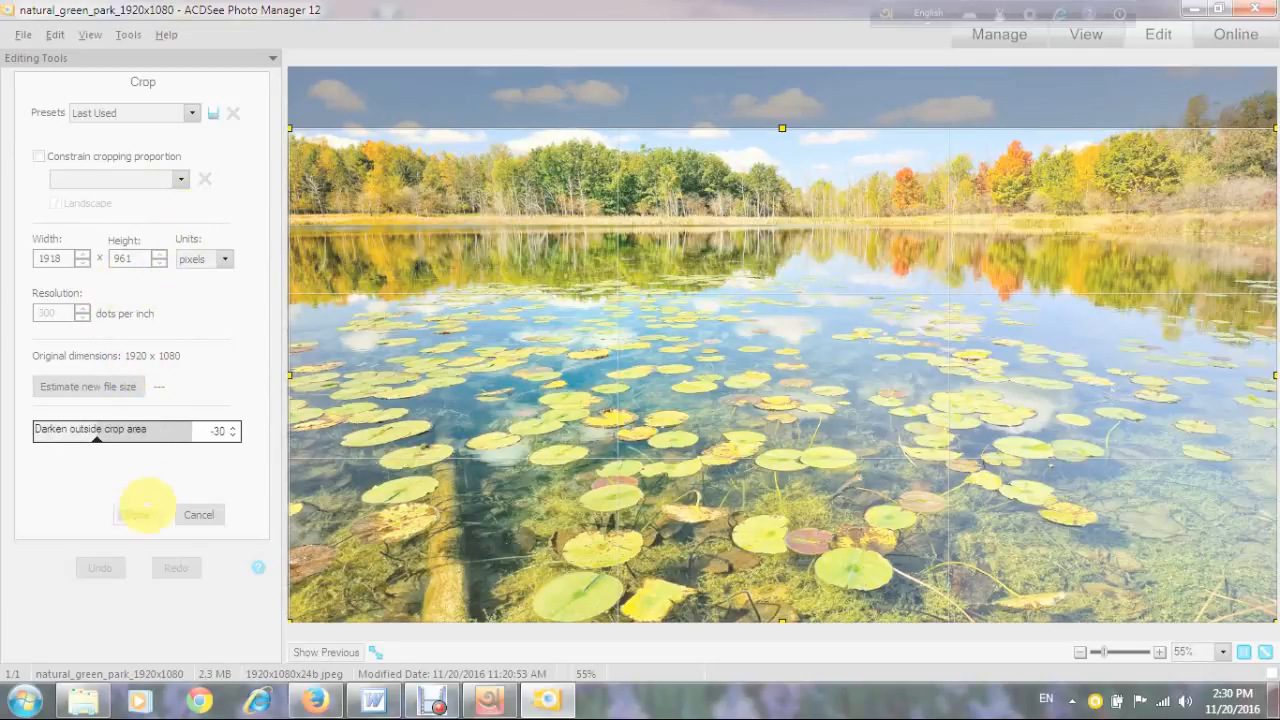
left_click(140, 510)
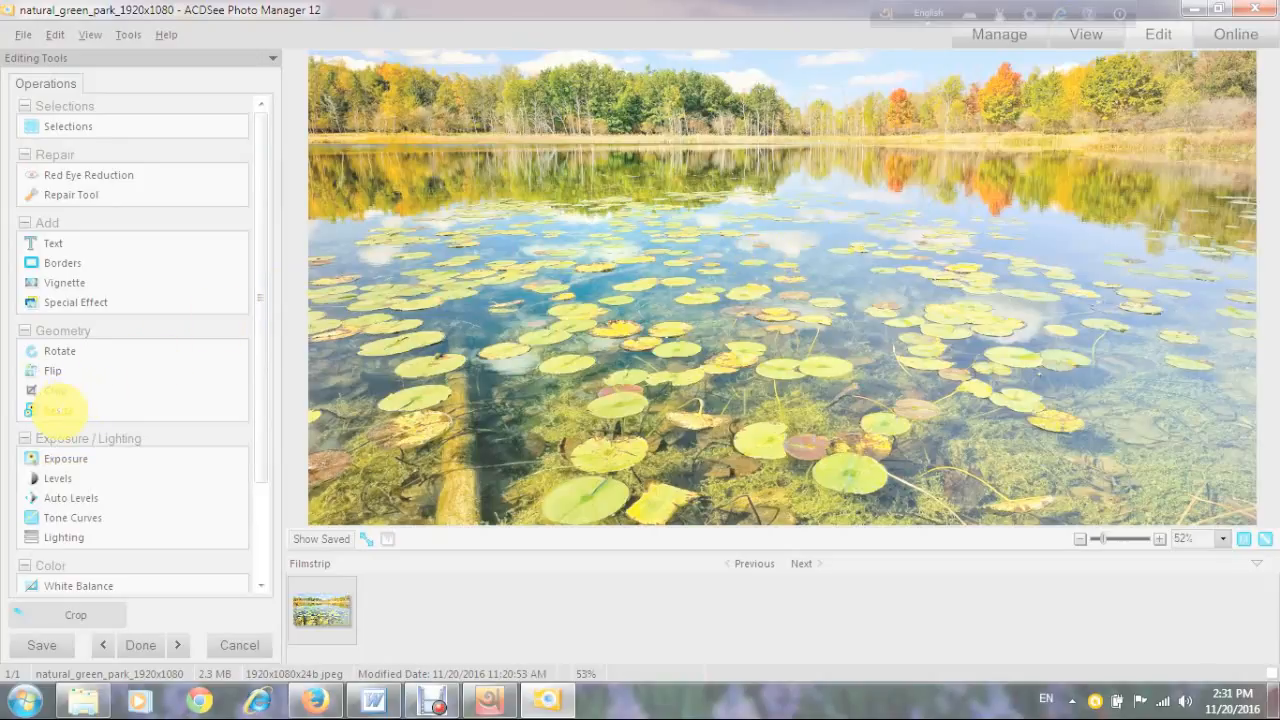
Start resizing the cropped photo and set its width to 1280 pixels
left_click(57, 410)
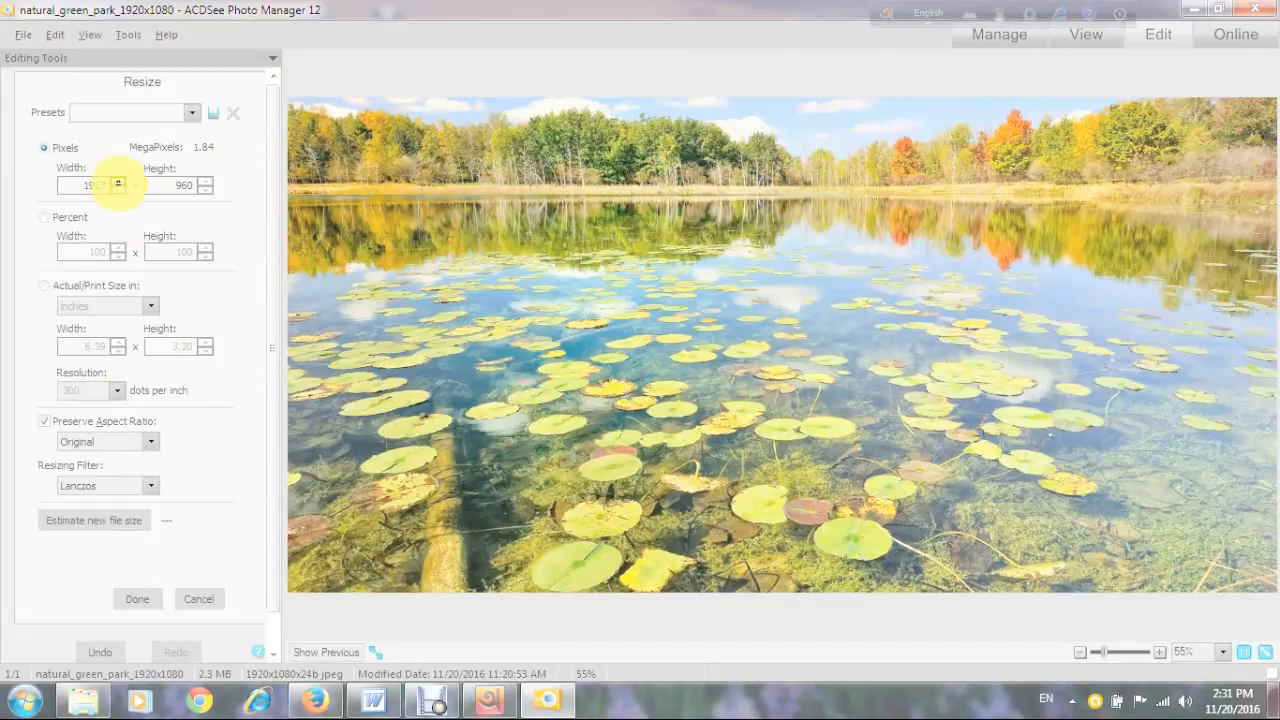
left_click(118, 182)
left_click(118, 182)
left_click(118, 182)
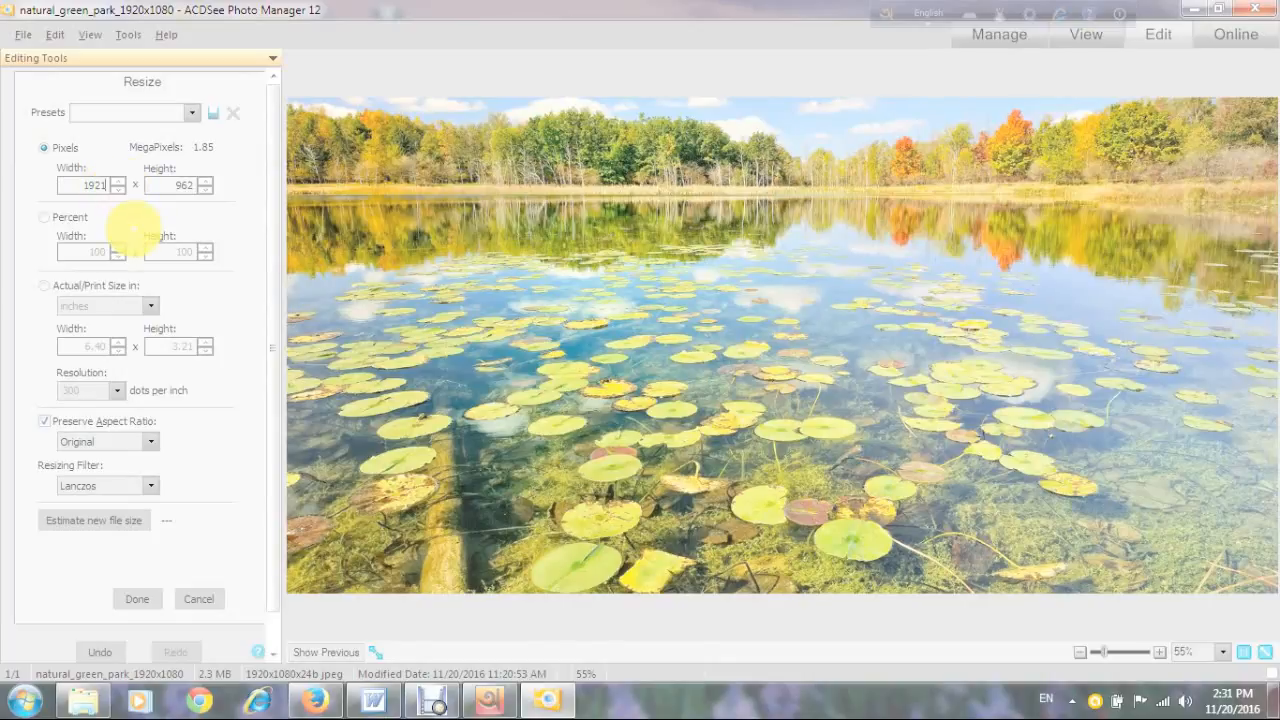
key("BackSpace")
key("BackSpace")
key("BackSpace")
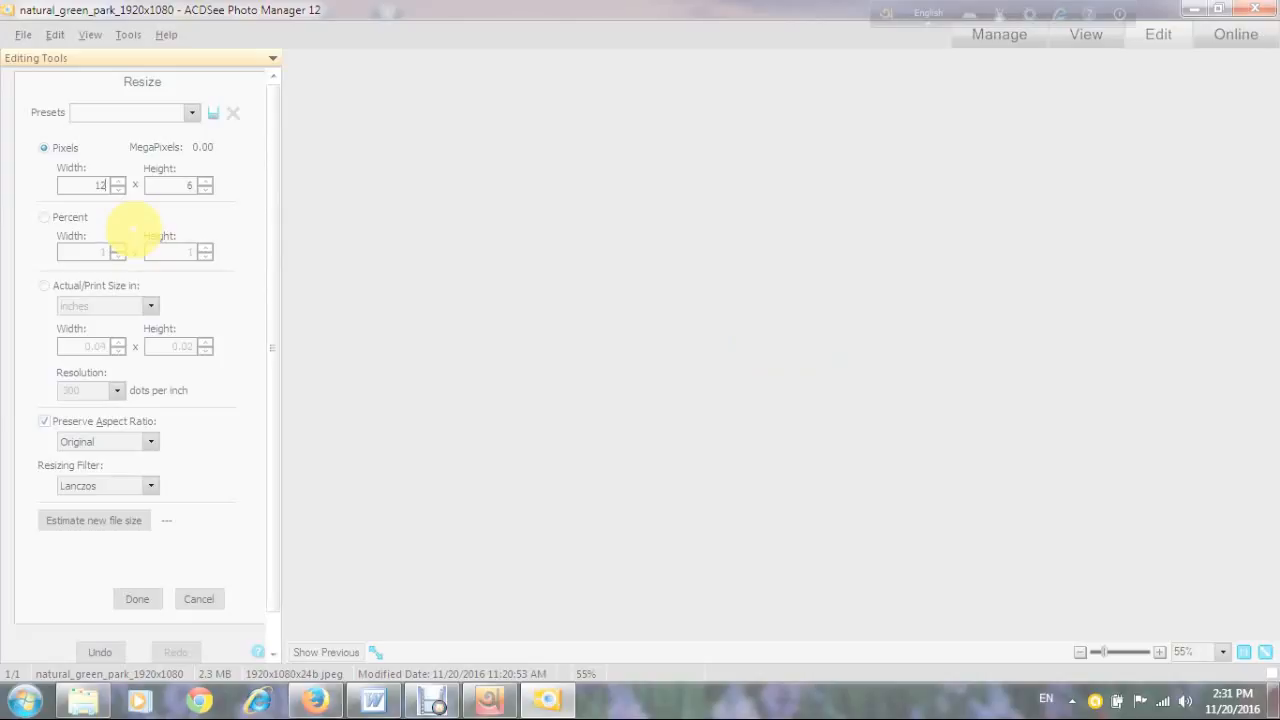
type("280")
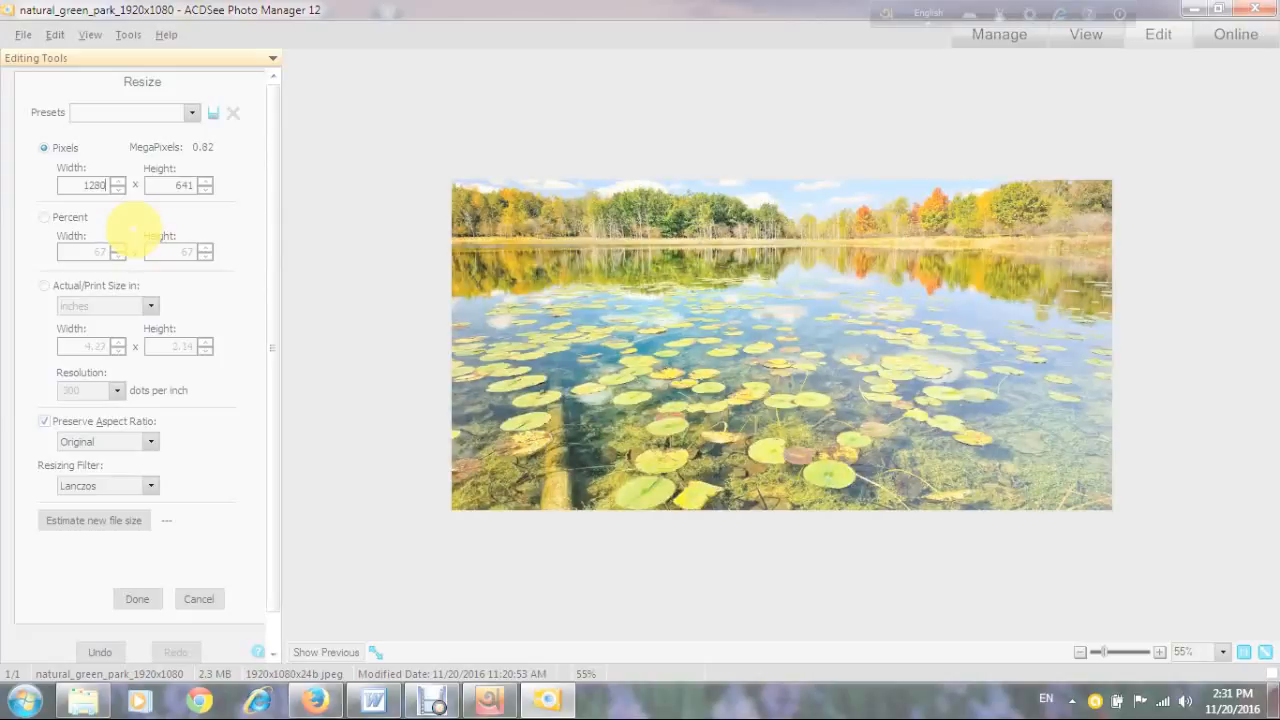
Set the photo's height to 720 pixels with the aspect ratio preserved
double_click(190, 185)
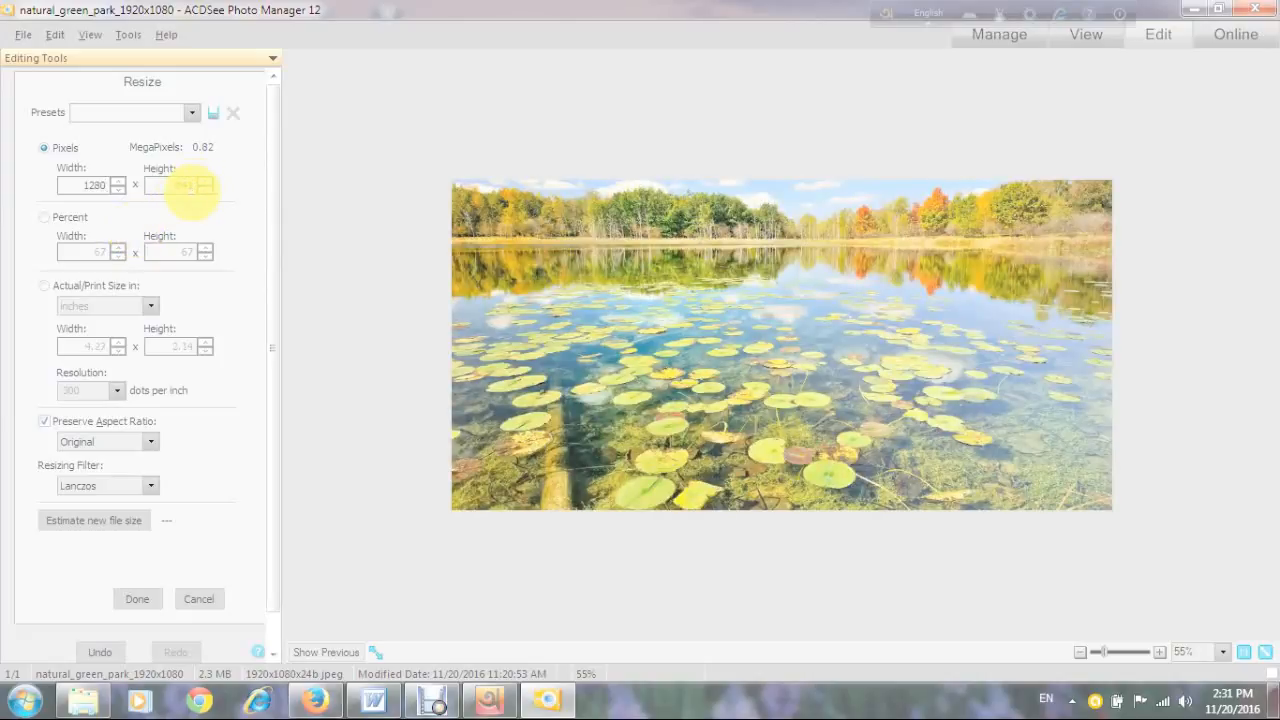
type("6")
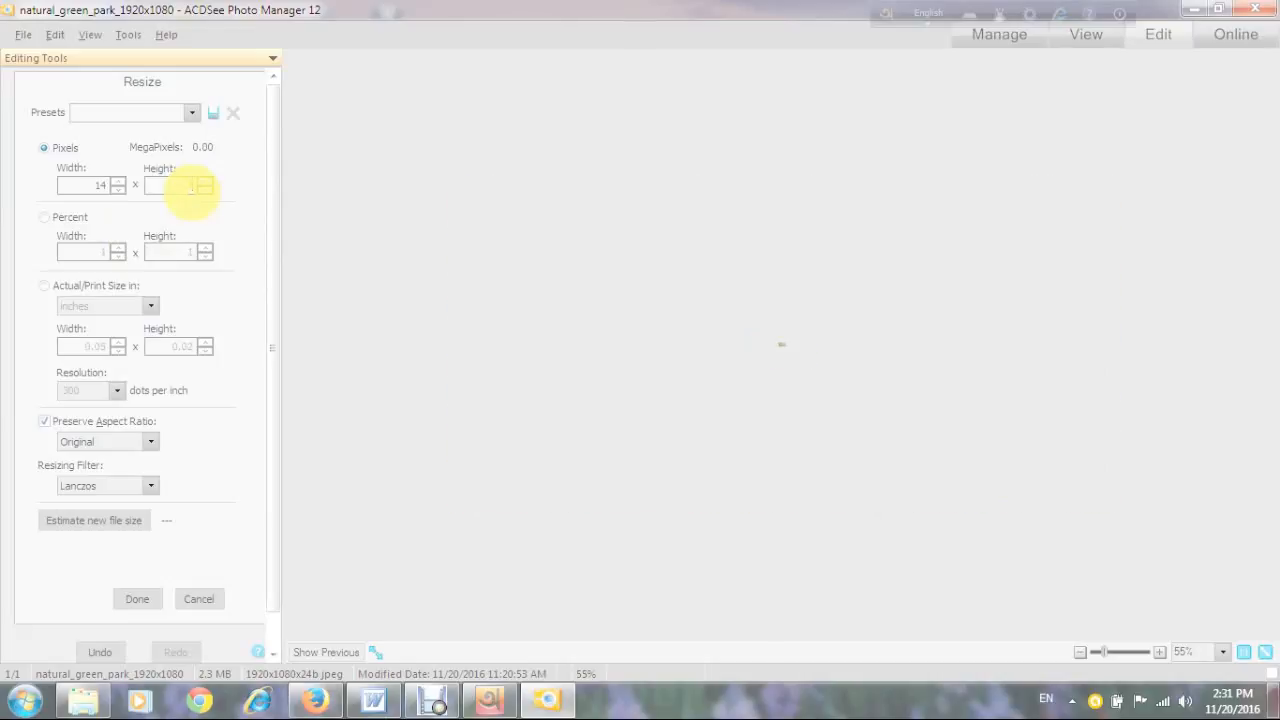
type("3")
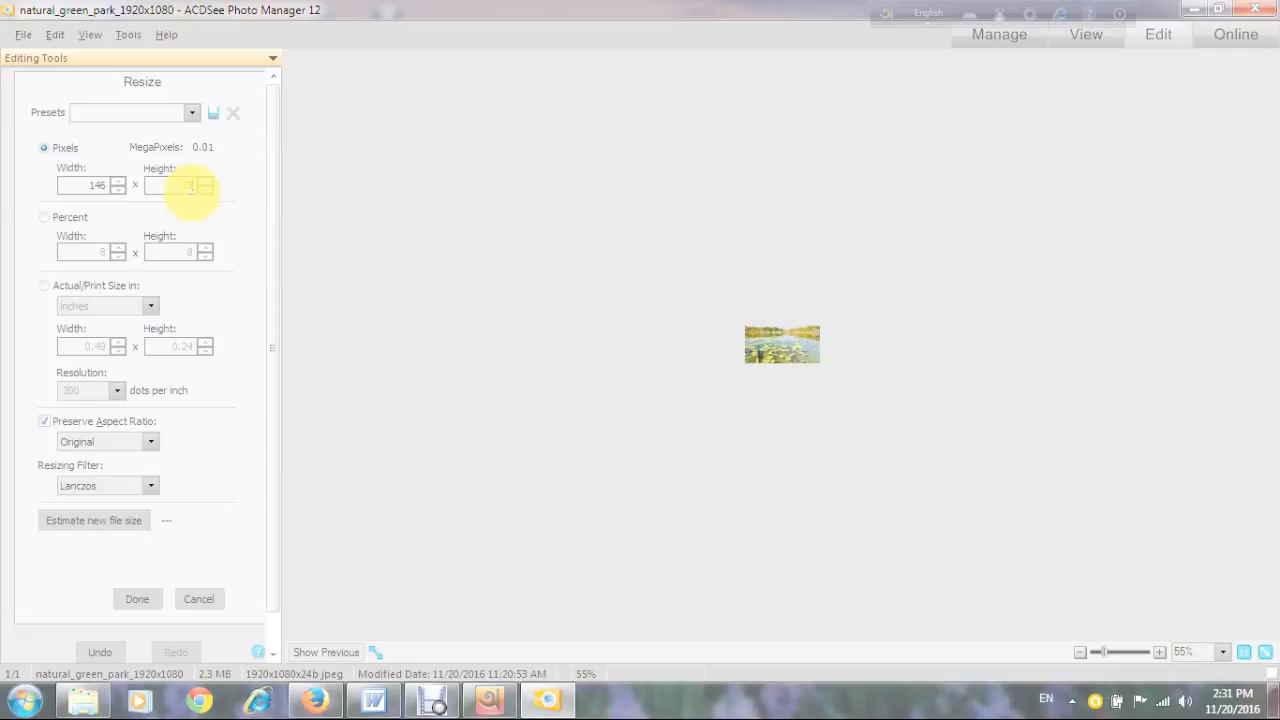
key("BackSpace")
type("09")
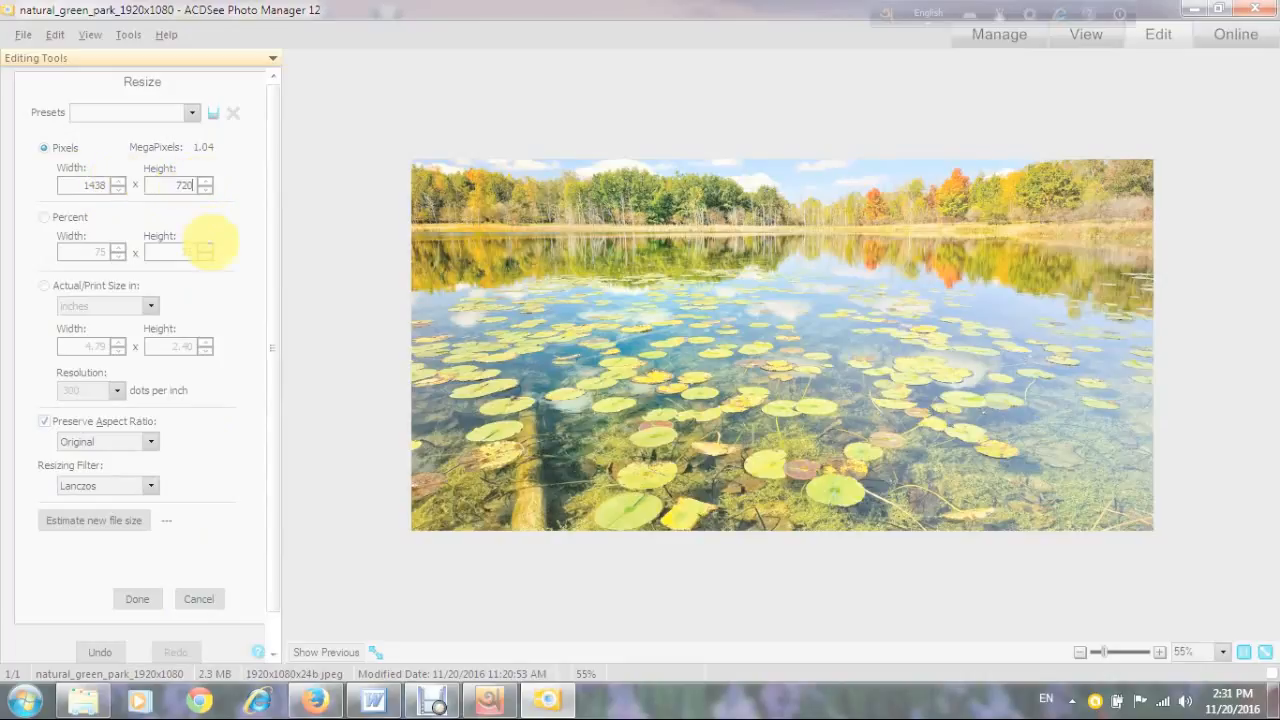
Apply the 1024x768 resize preset to the photo
left_click(192, 112)
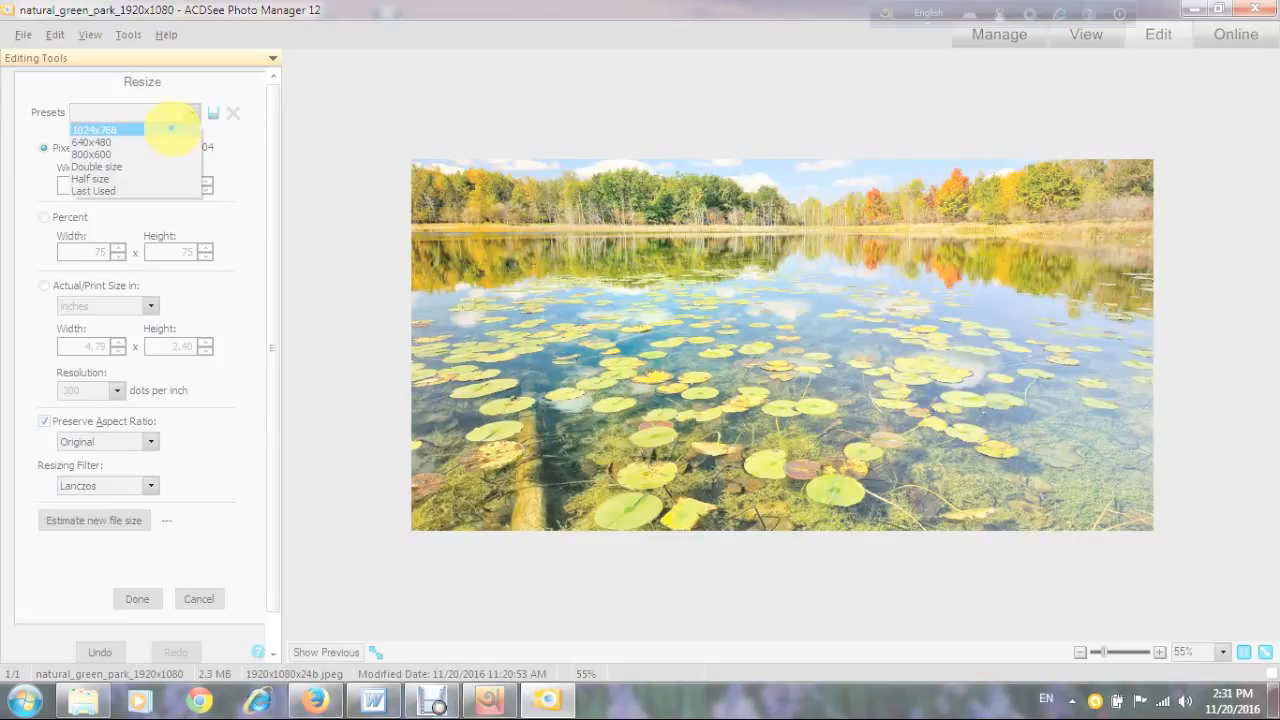
left_click(172, 128)
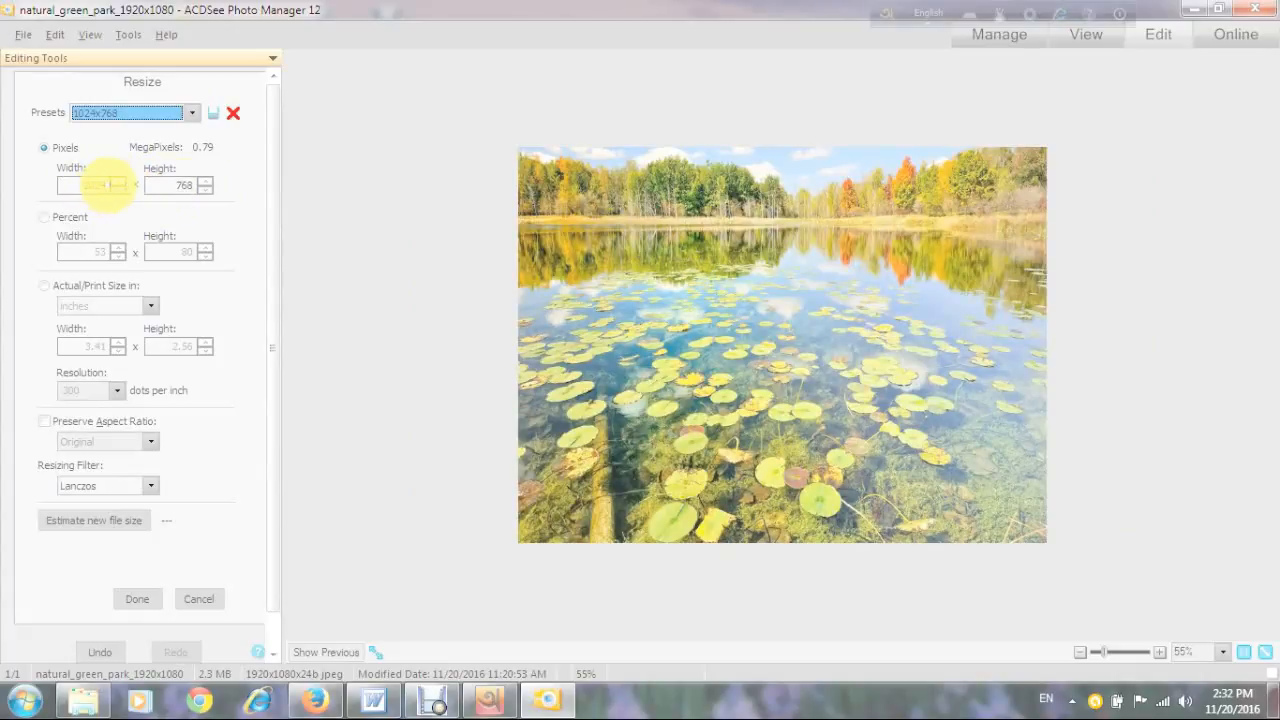
Set the photo's width to 1280 pixels without preserving the aspect ratio
left_click(102, 185)
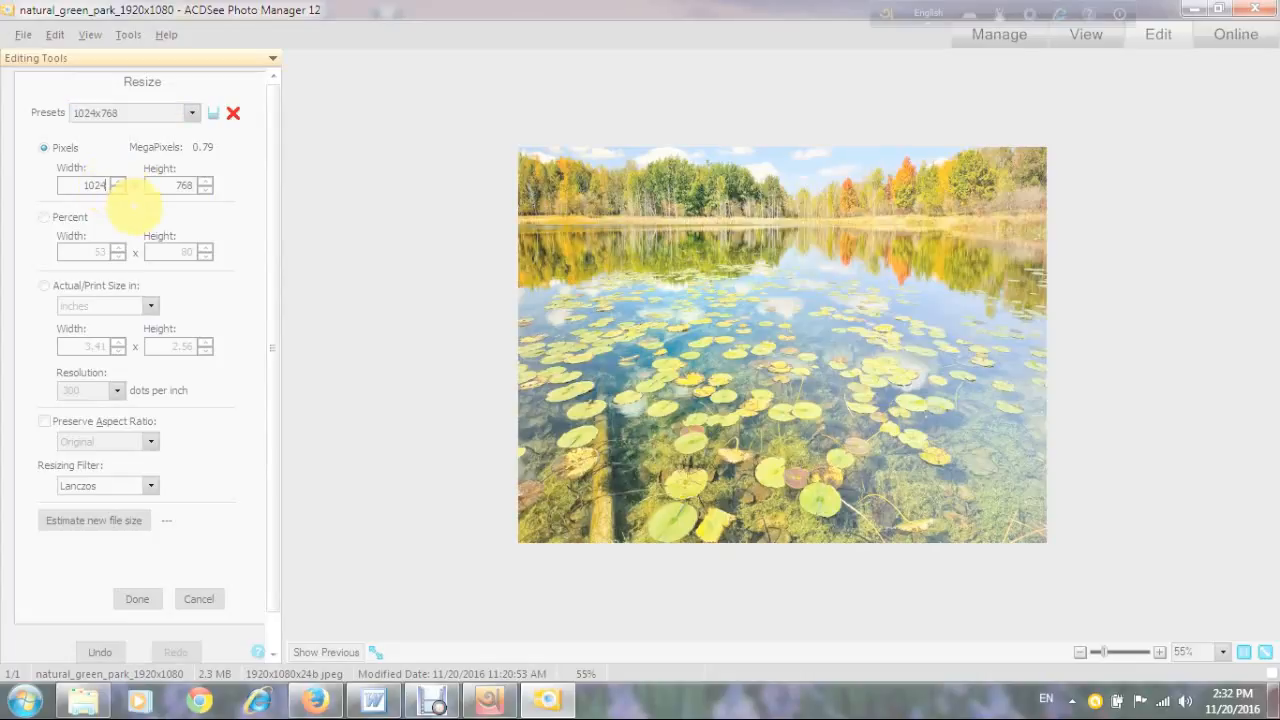
key("BackSpace")
key("BackSpace")
key("BackSpace")
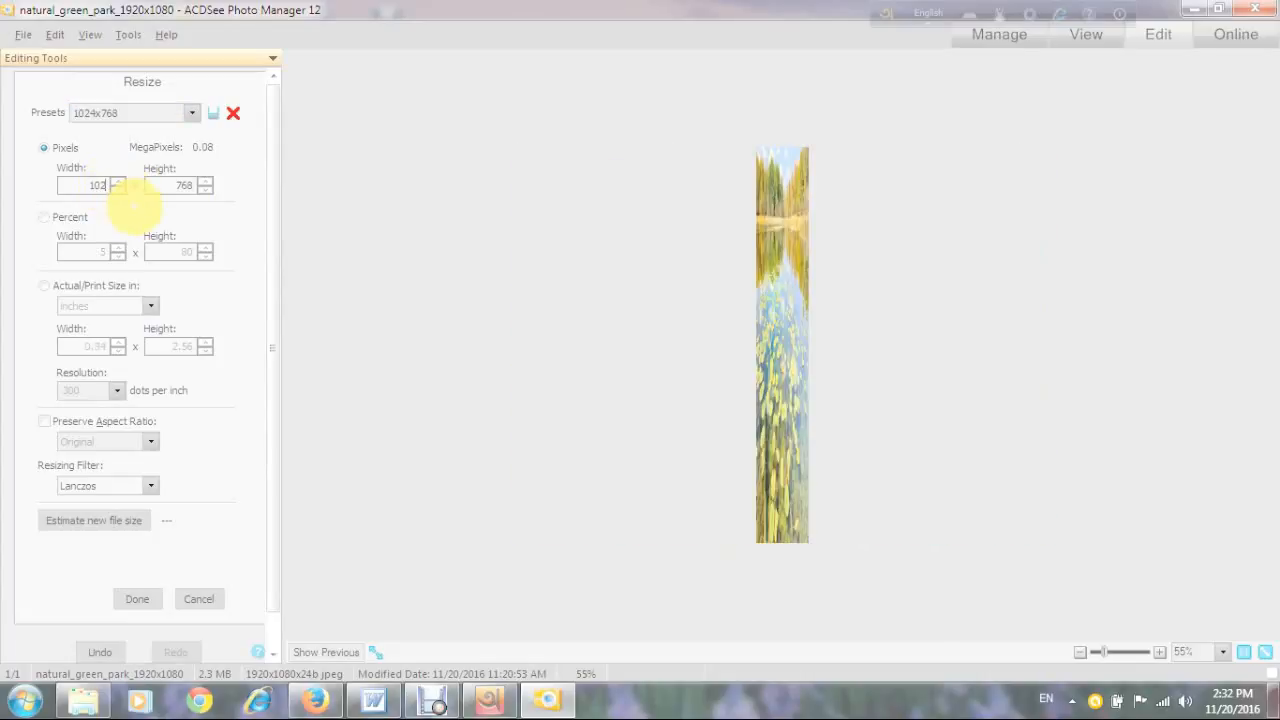
type("2")
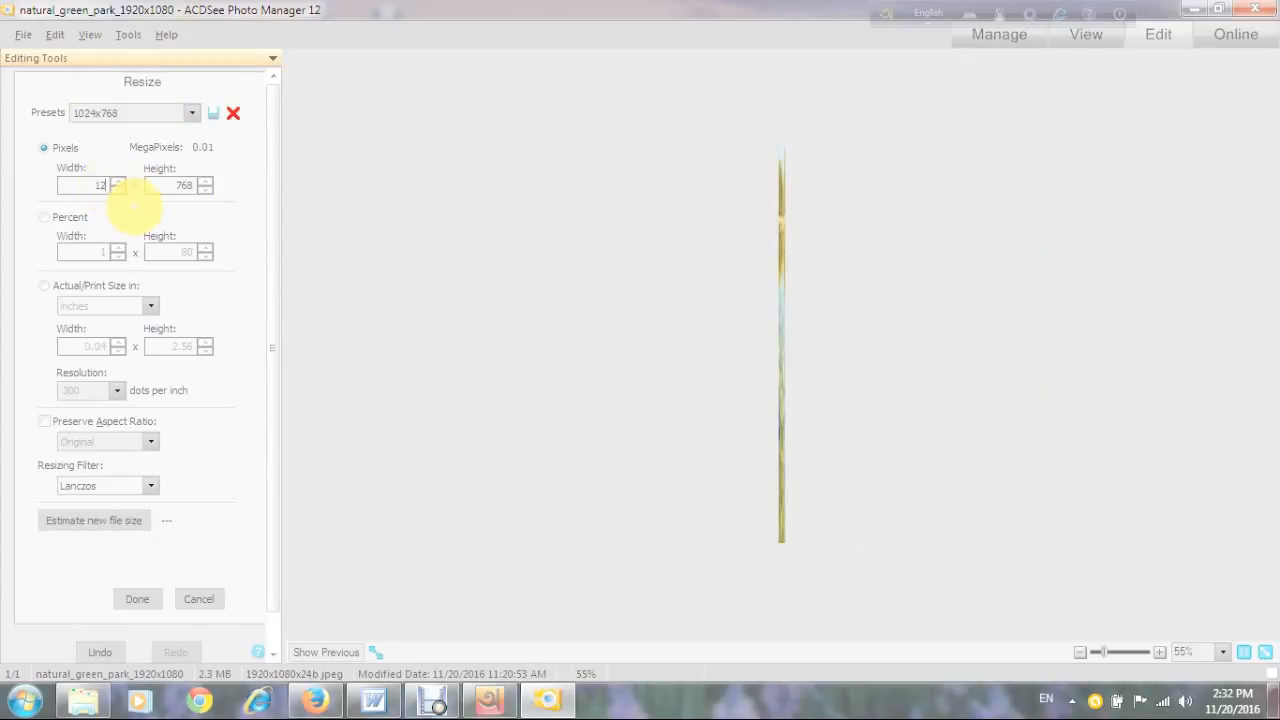
type("80")
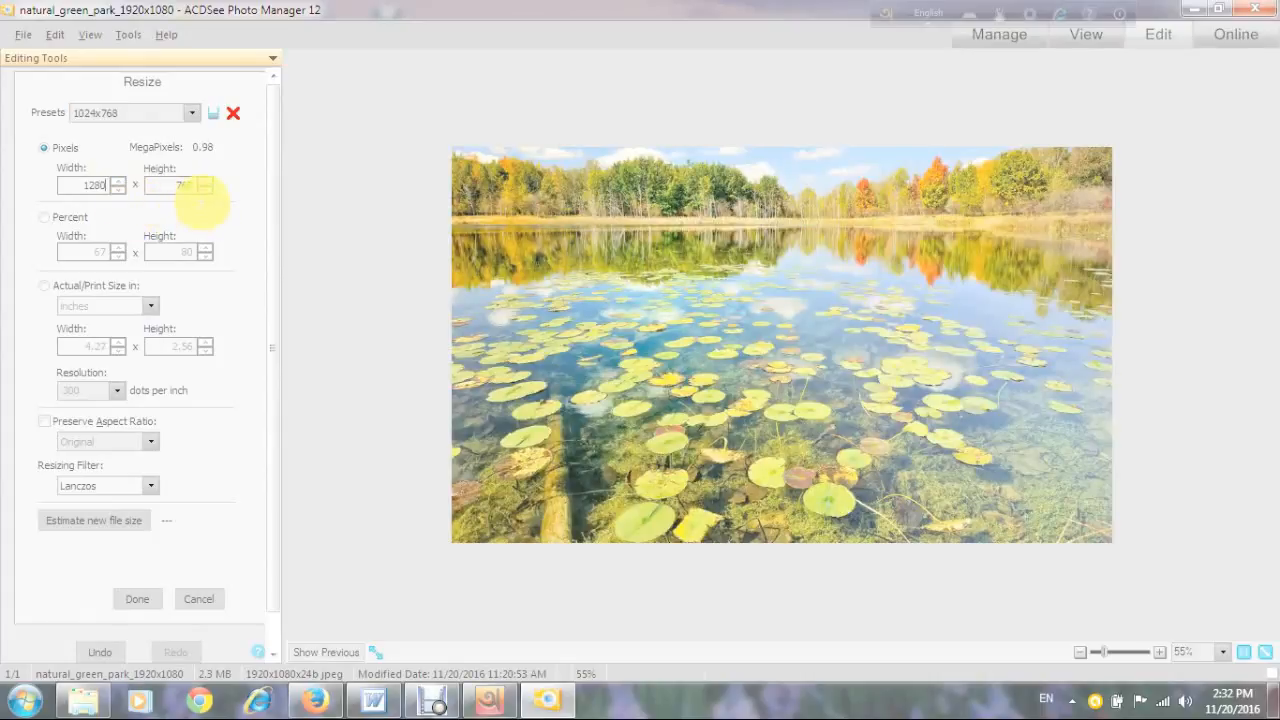
Set the photo's height to 720 pixels and accept the resize
left_click(194, 183)
type("1")
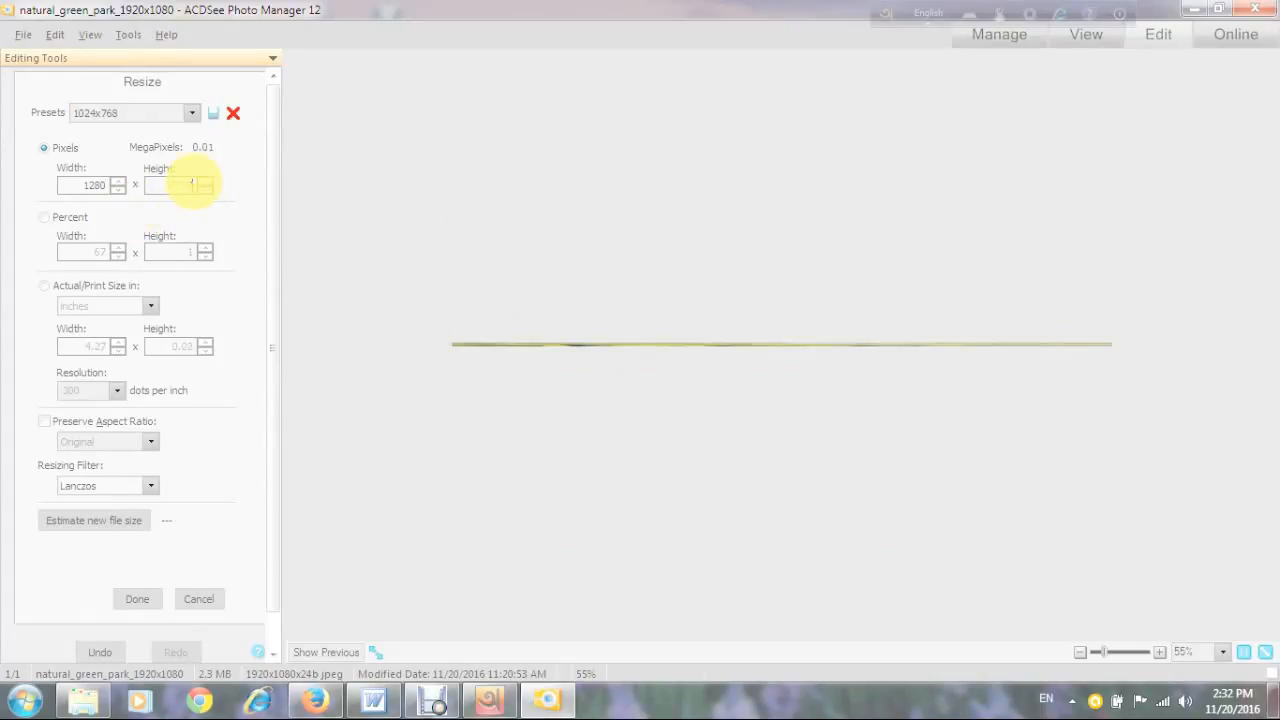
type("28")
type("0")
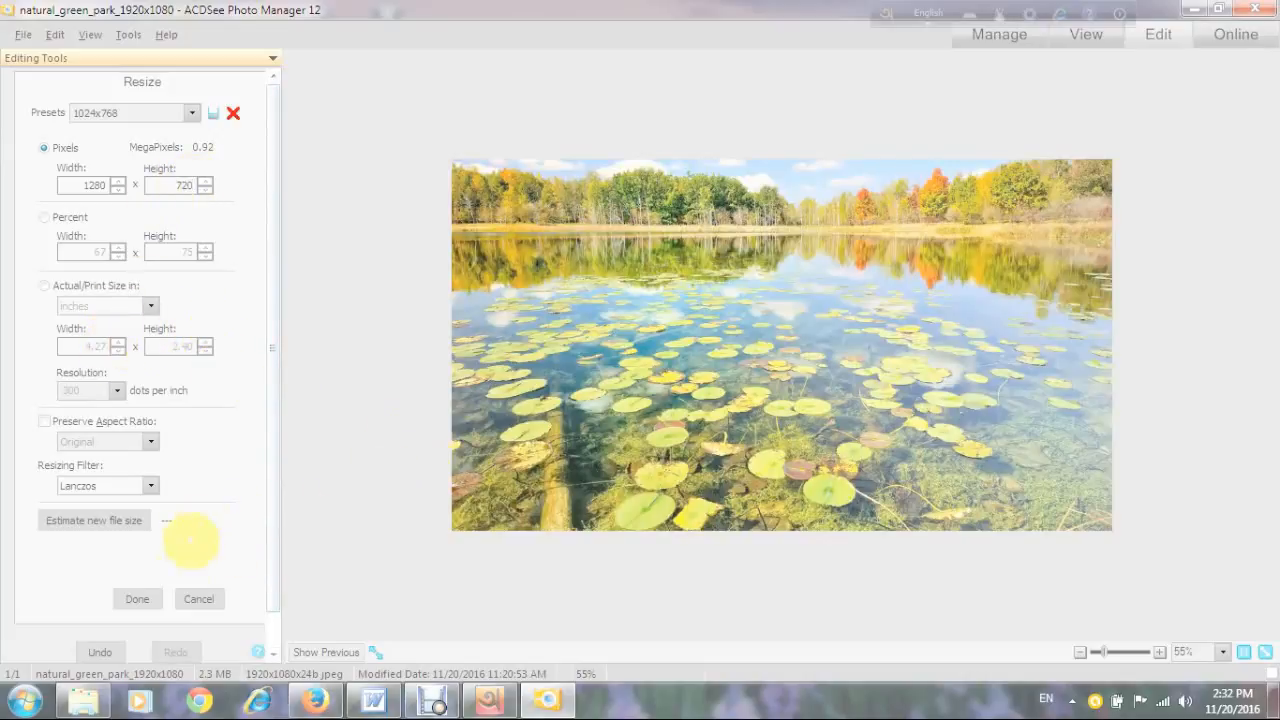
left_click(140, 599)
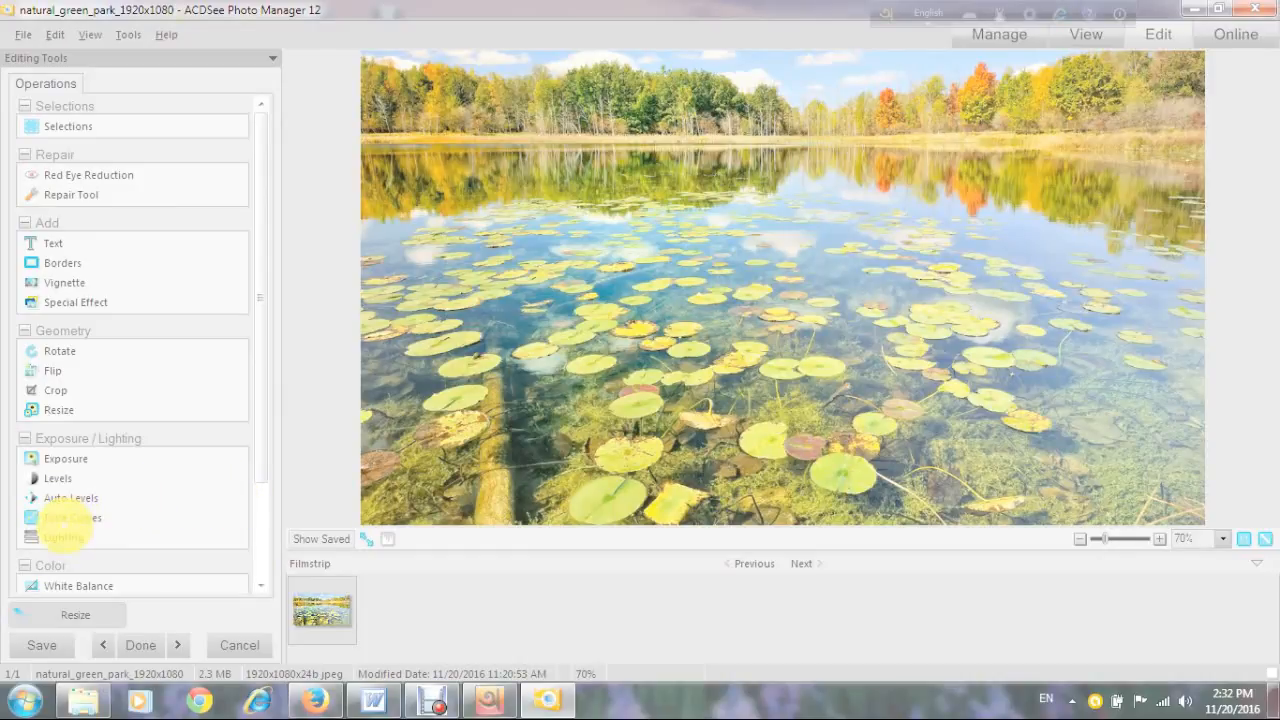
Adjust the photo's lighting with shadows at -2, midtones at -4 and highlights at -43, and accept it
left_click(63, 538)
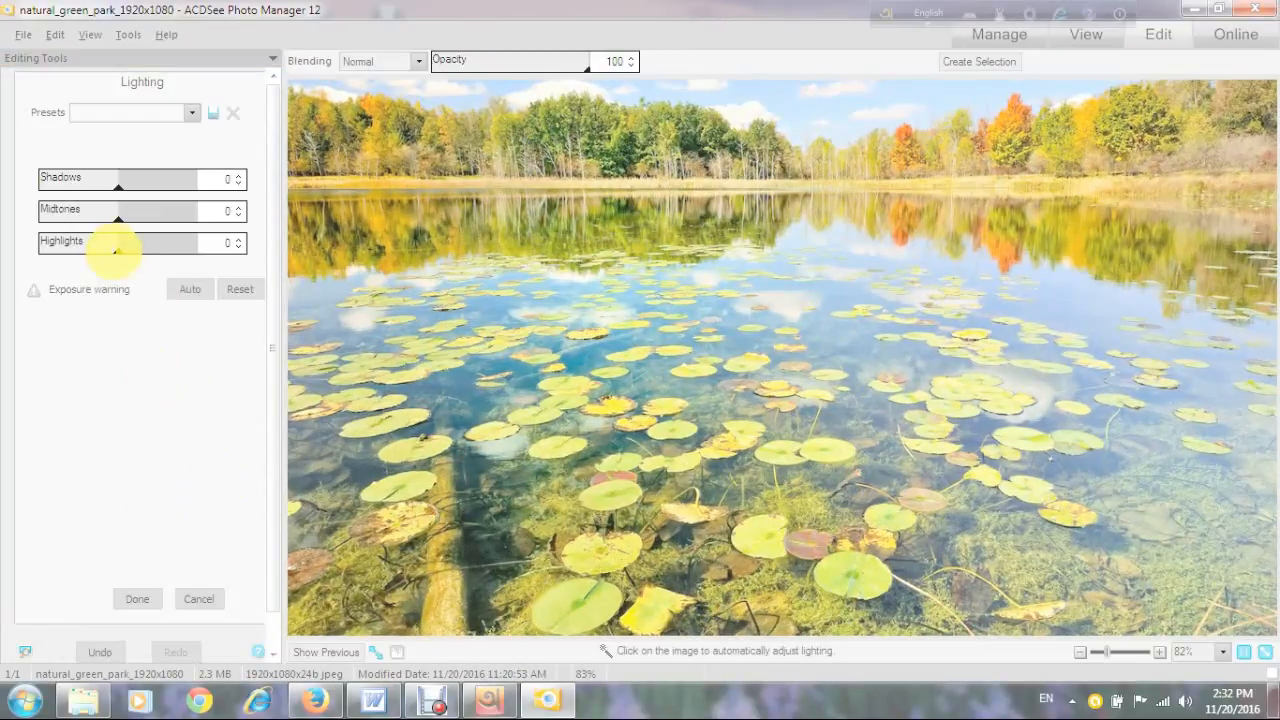
left_click_drag(116, 250, 116, 213)
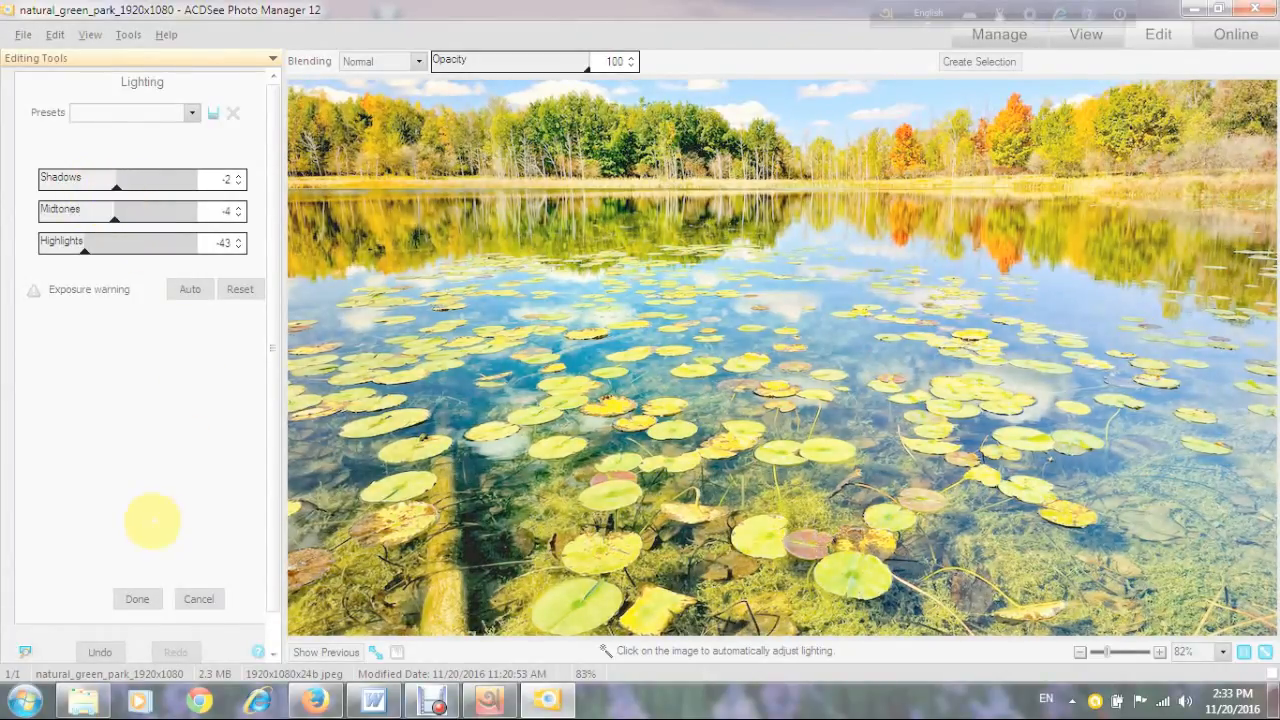
left_click(137, 599)
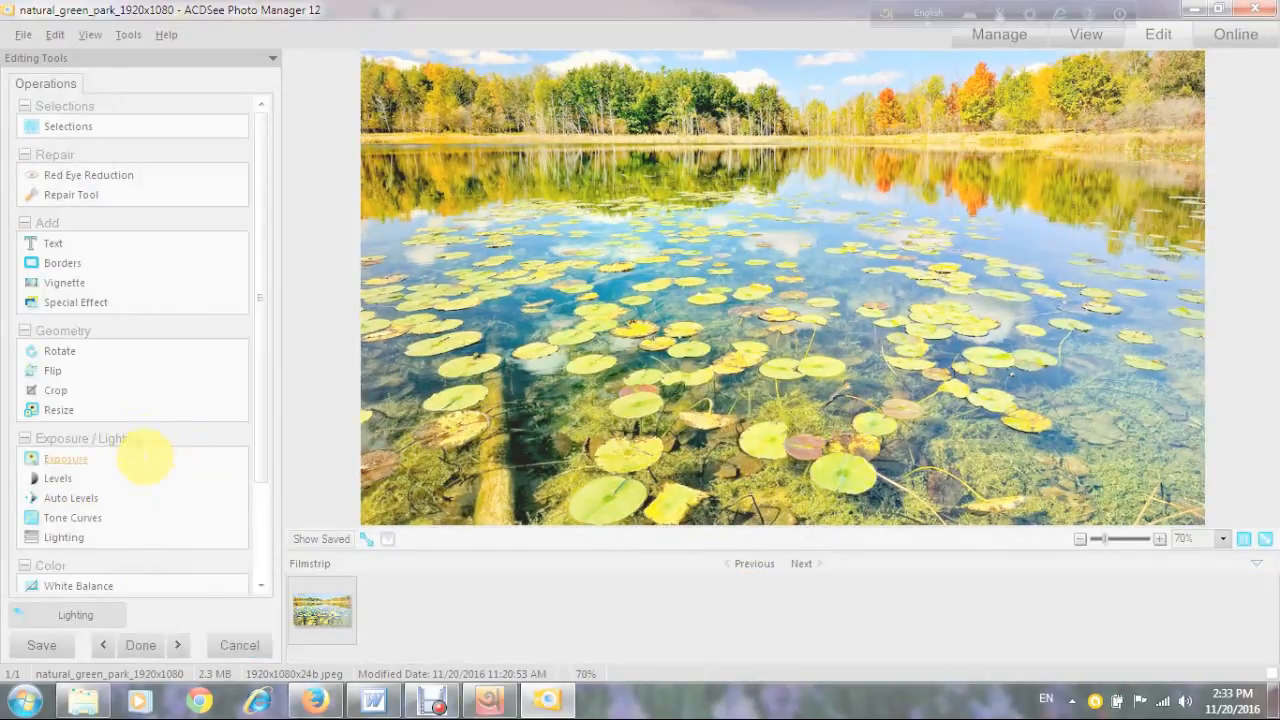
Start a Color Balance adjustment and set red to -15, green to 3 and blue to 26
left_click_drag(259, 451, 263, 500)
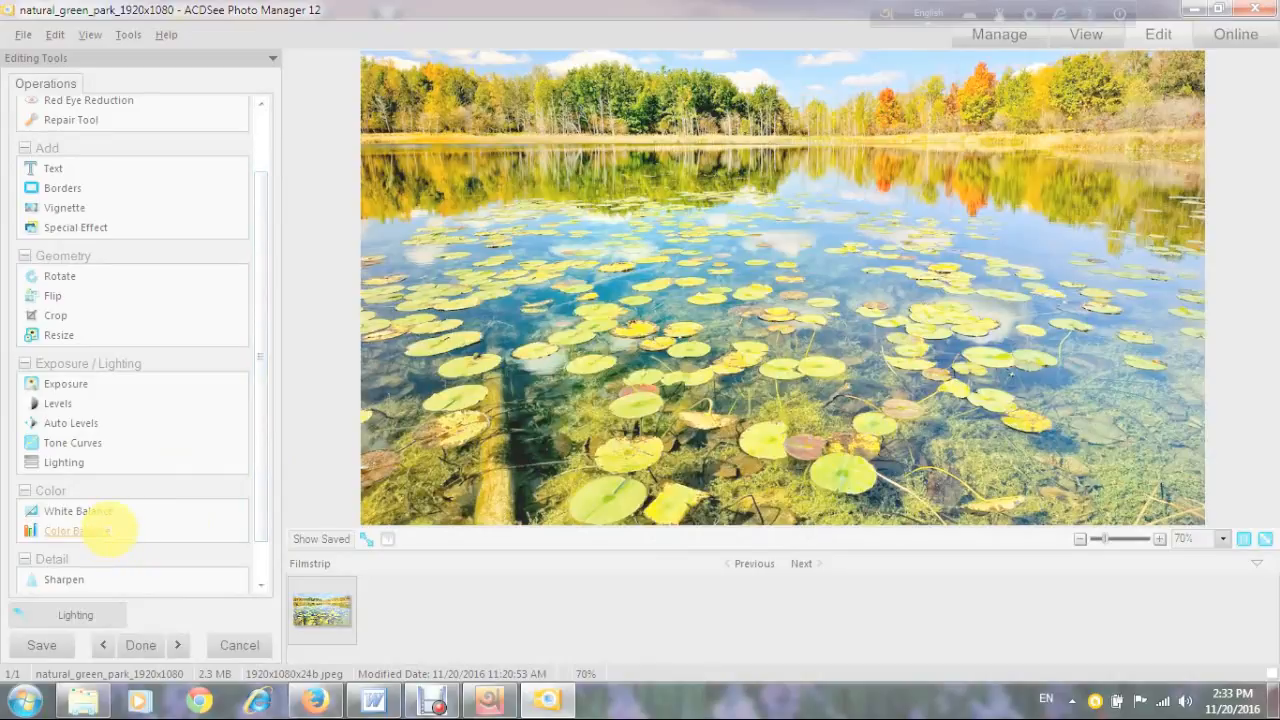
left_click(104, 528)
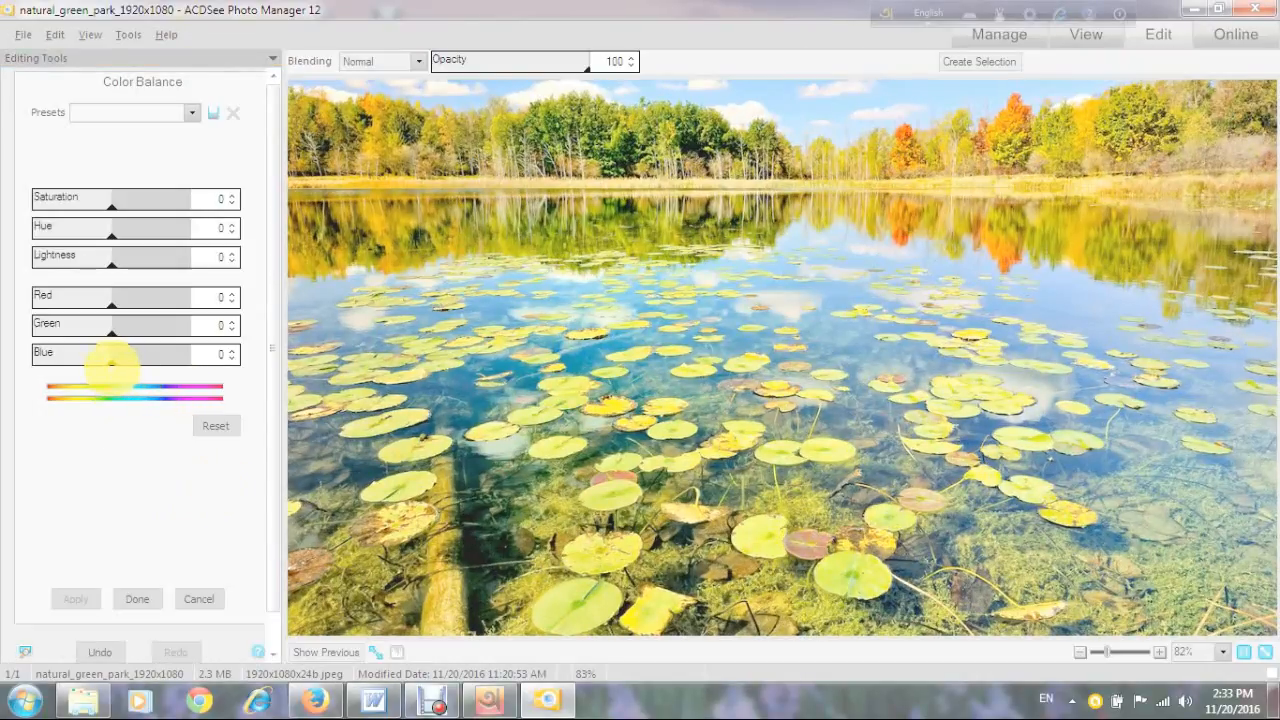
left_click_drag(110, 362, 97, 313)
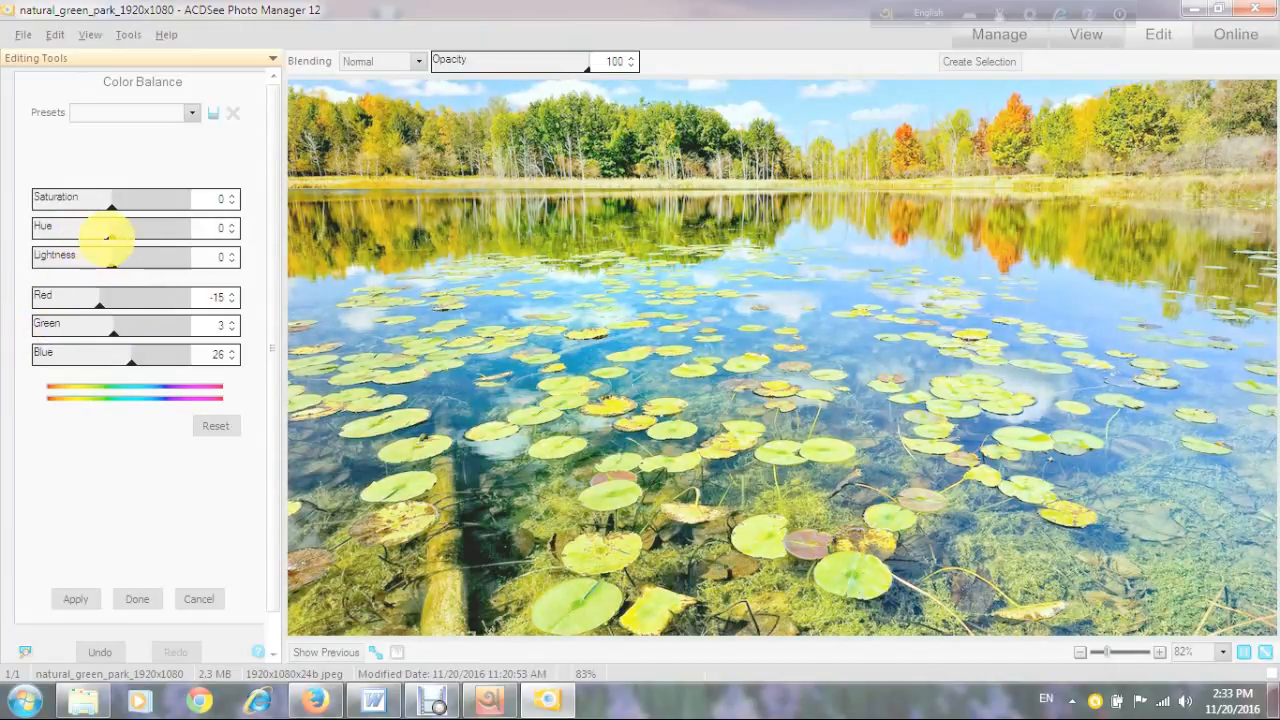
Set the color balance's hue to -9 and saturation to 8, apply the adjustment and leave the tool
mouse_move(110, 237)
left_mouse_down()
mouse_move(89, 220)
mouse_move(107, 223)
left_mouse_up()
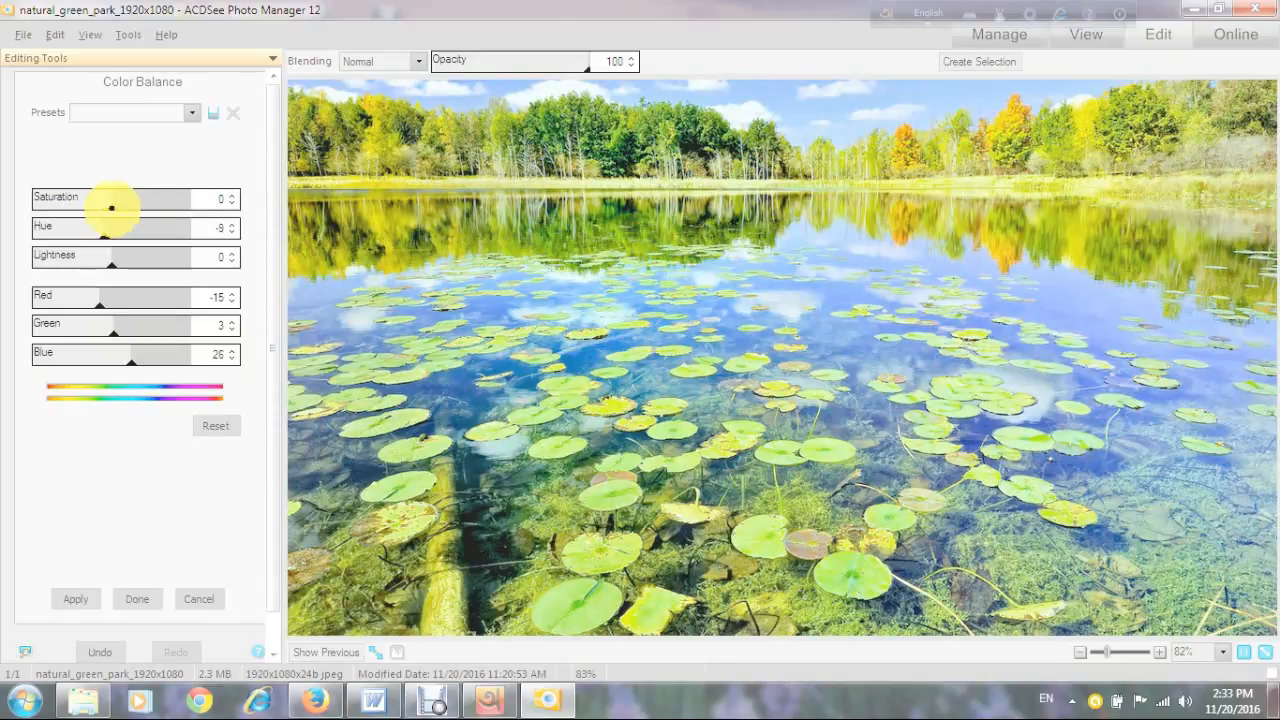
left_click_drag(111, 203, 117, 205)
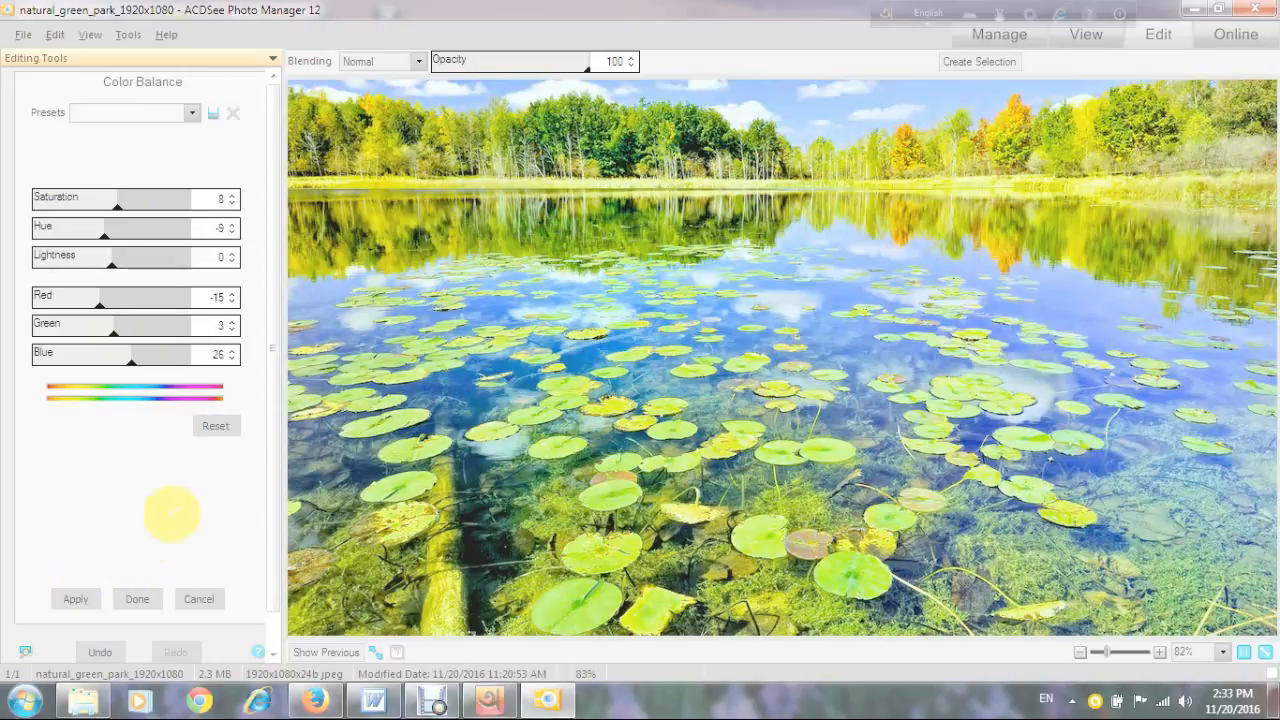
left_click(76, 600)
left_click(76, 598)
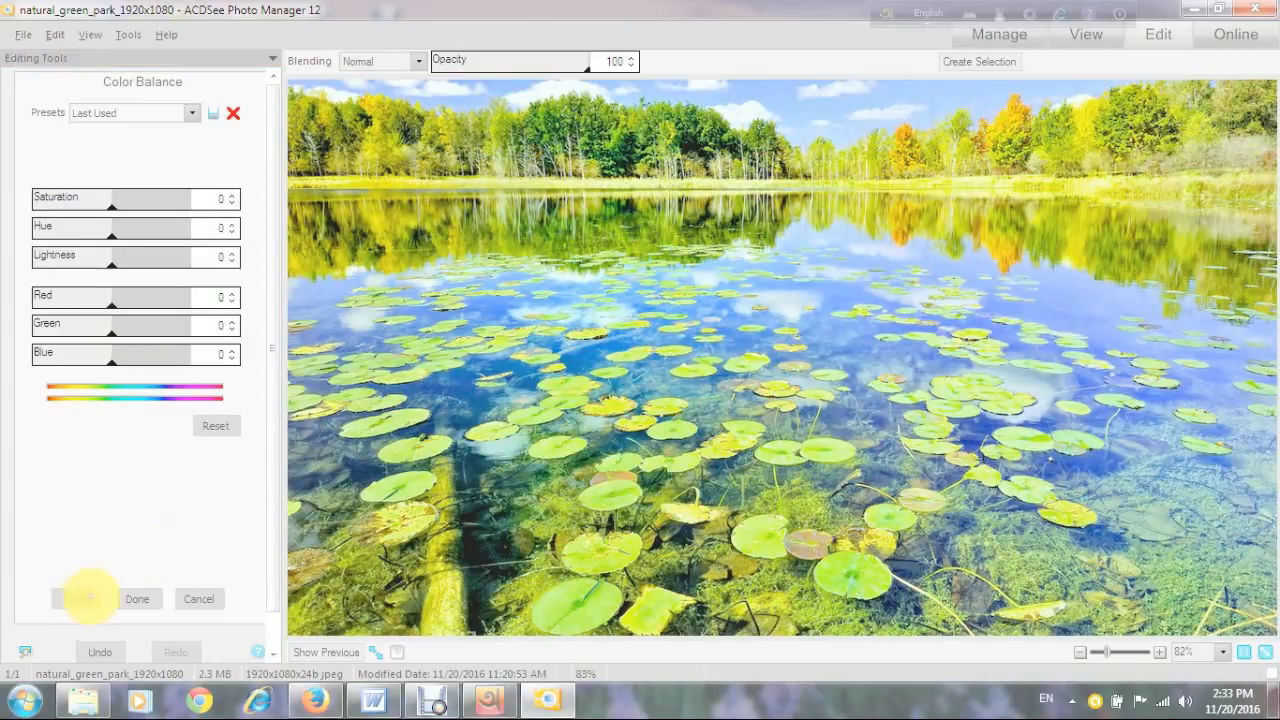
left_click(131, 598)
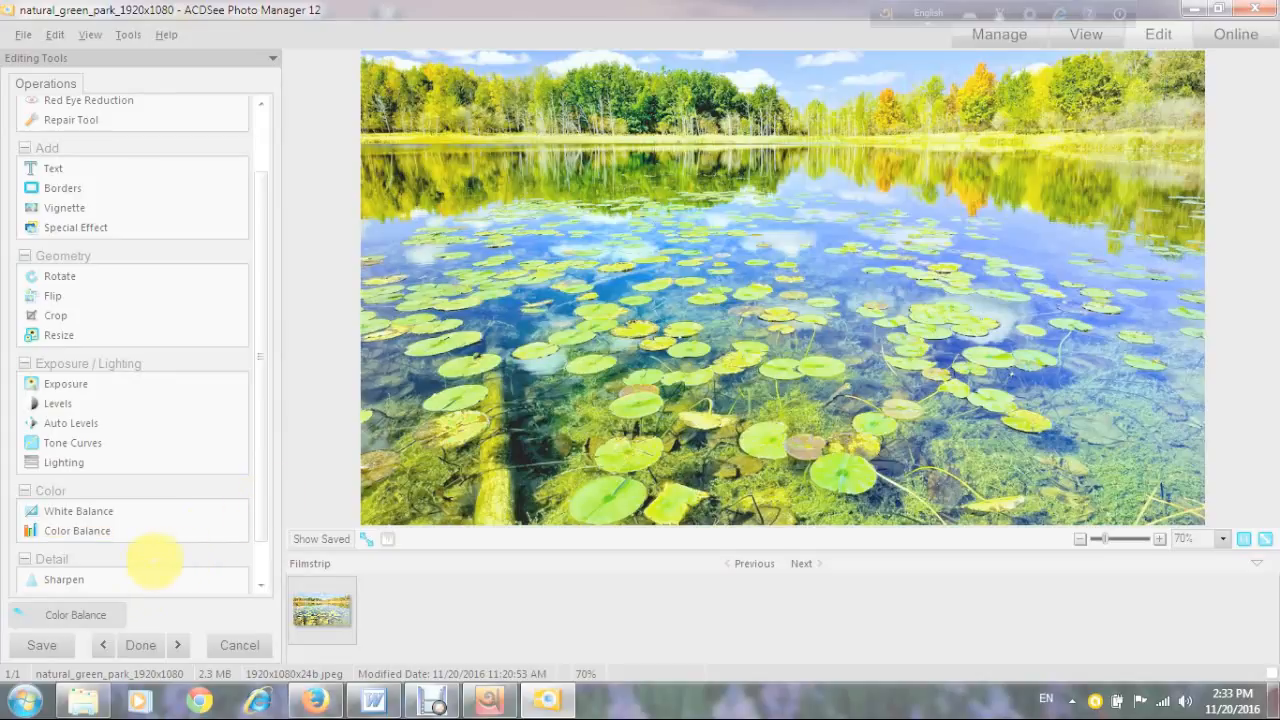
Brighten the photo with Tone Curves by slightly raising the RGB curve in the darker midtones, and apply the change
scroll(177, 540, "down", 1)
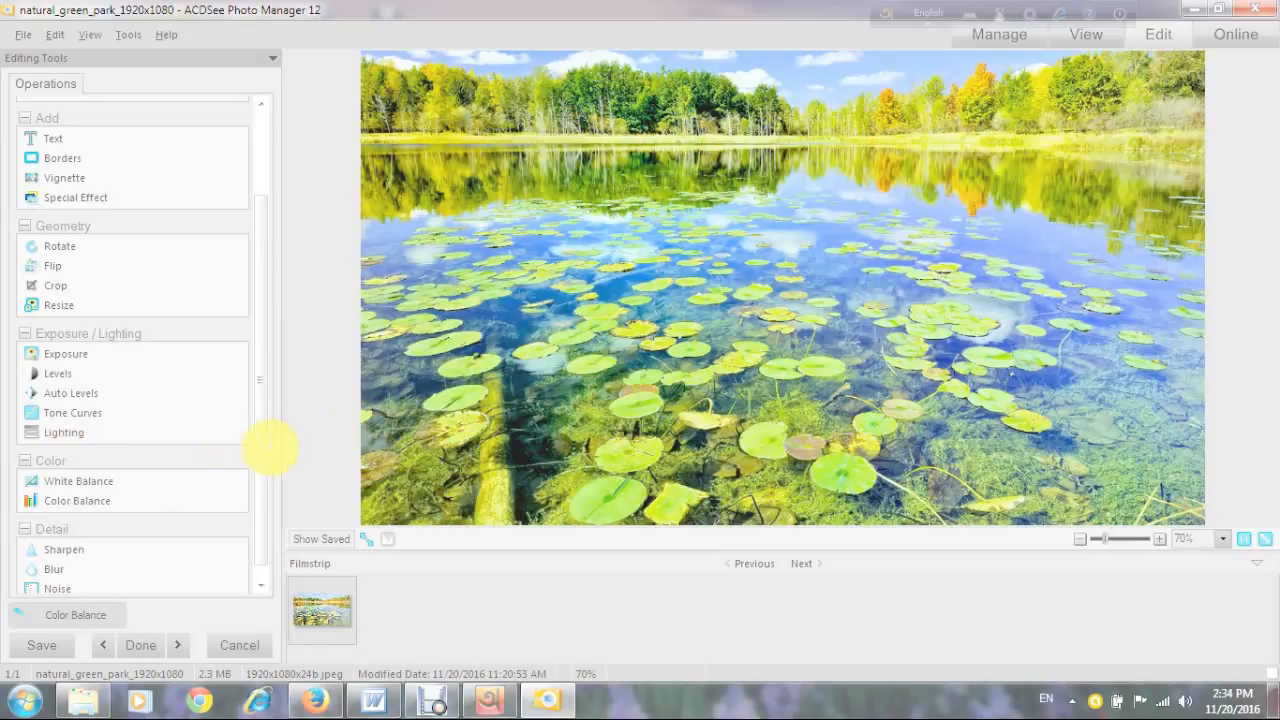
left_click_drag(260, 447, 243, 394)
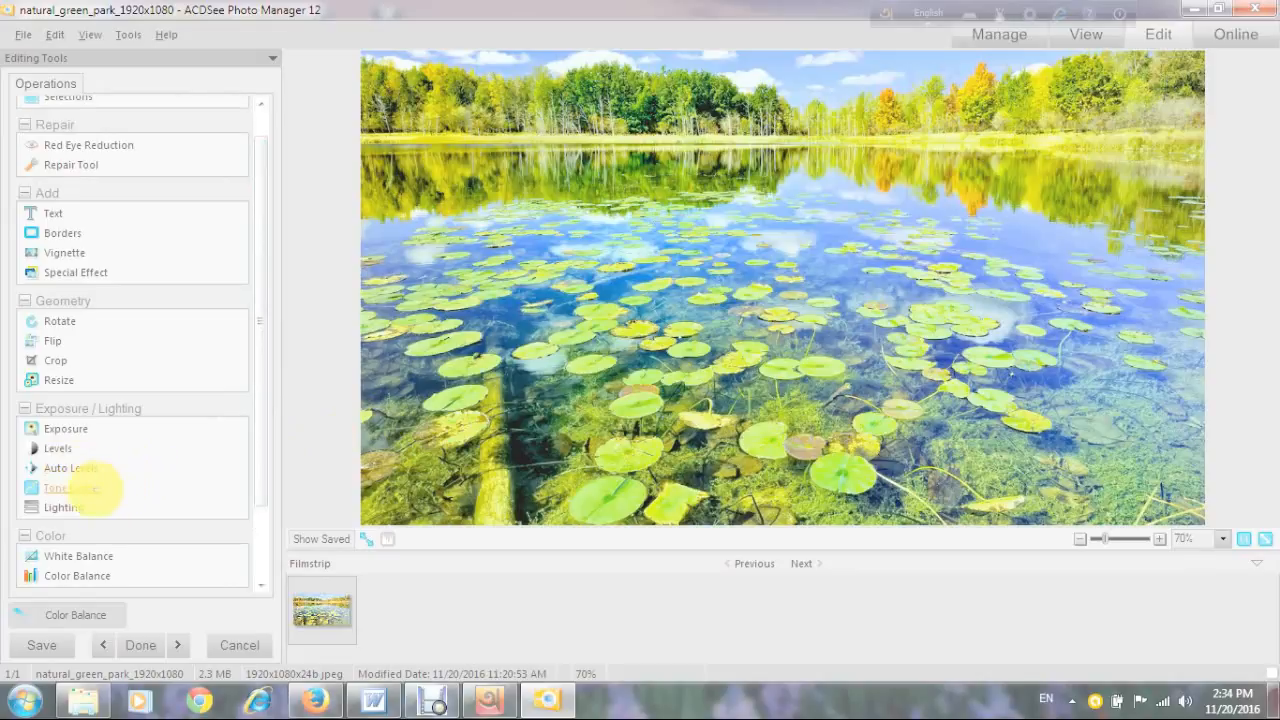
left_click(88, 488)
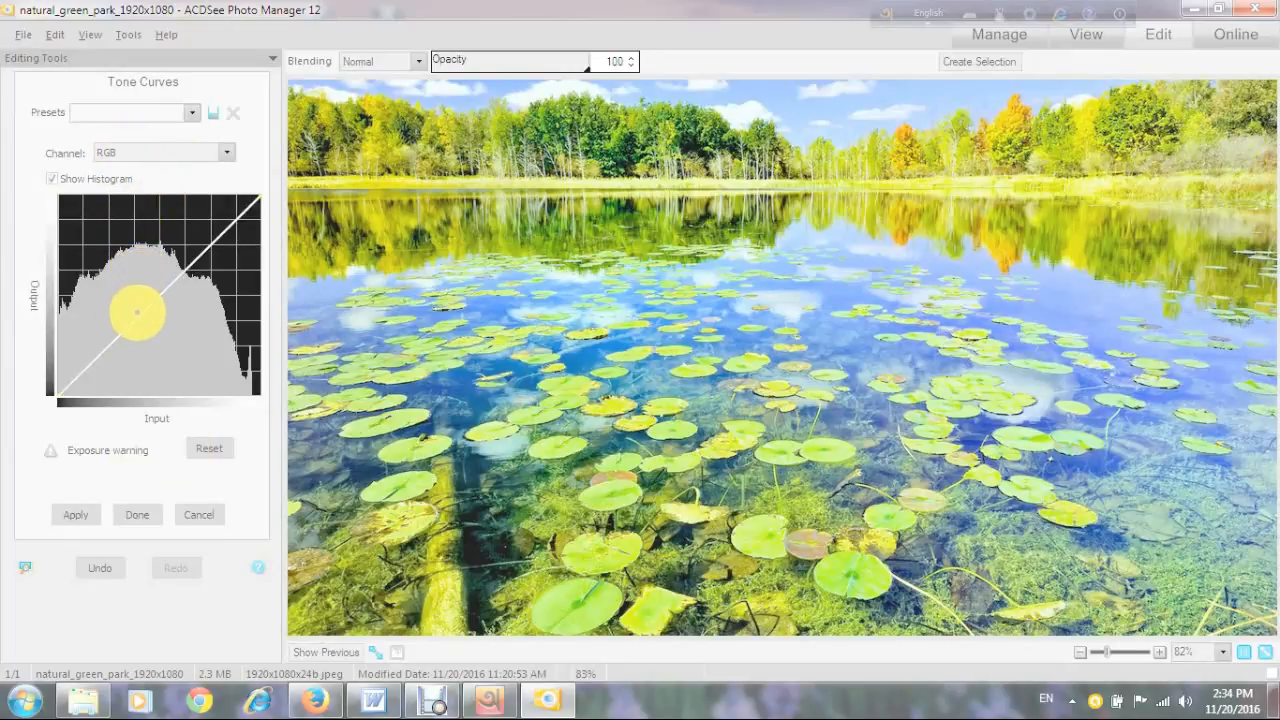
mouse_move(137, 315)
left_mouse_down()
mouse_move(150, 332)
mouse_move(127, 290)
mouse_move(135, 298)
left_mouse_up()
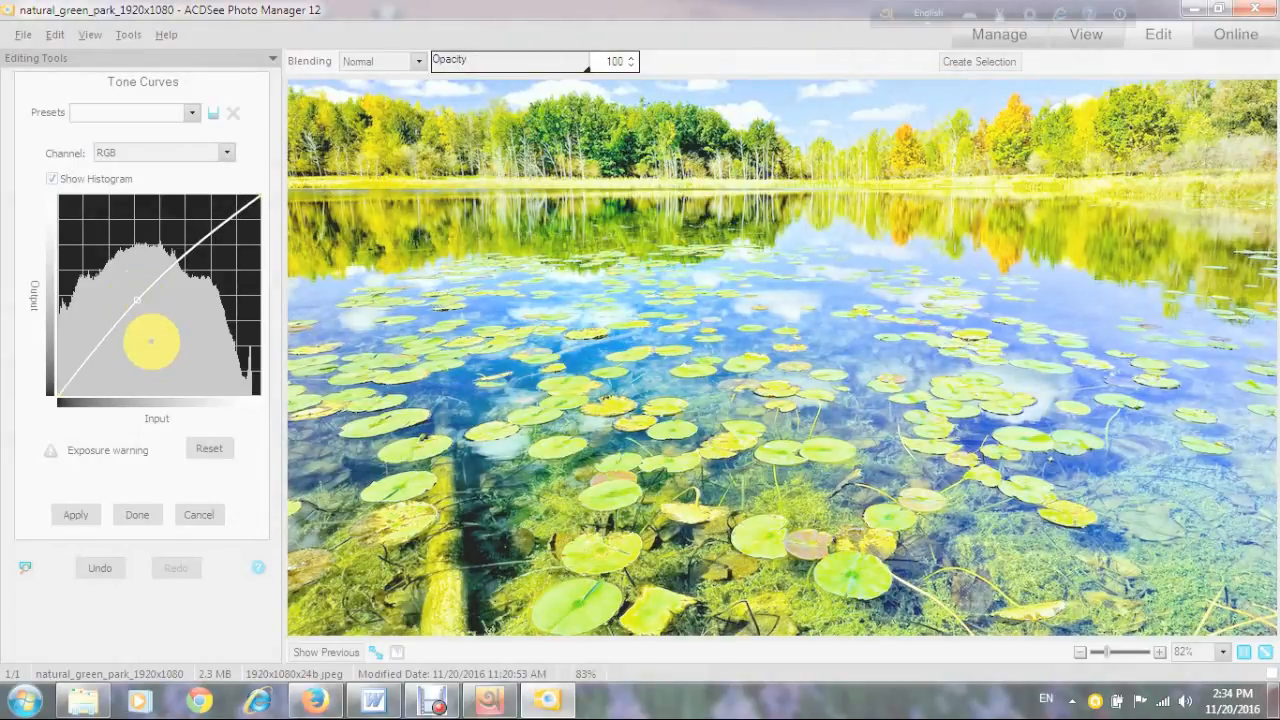
left_click(76, 514)
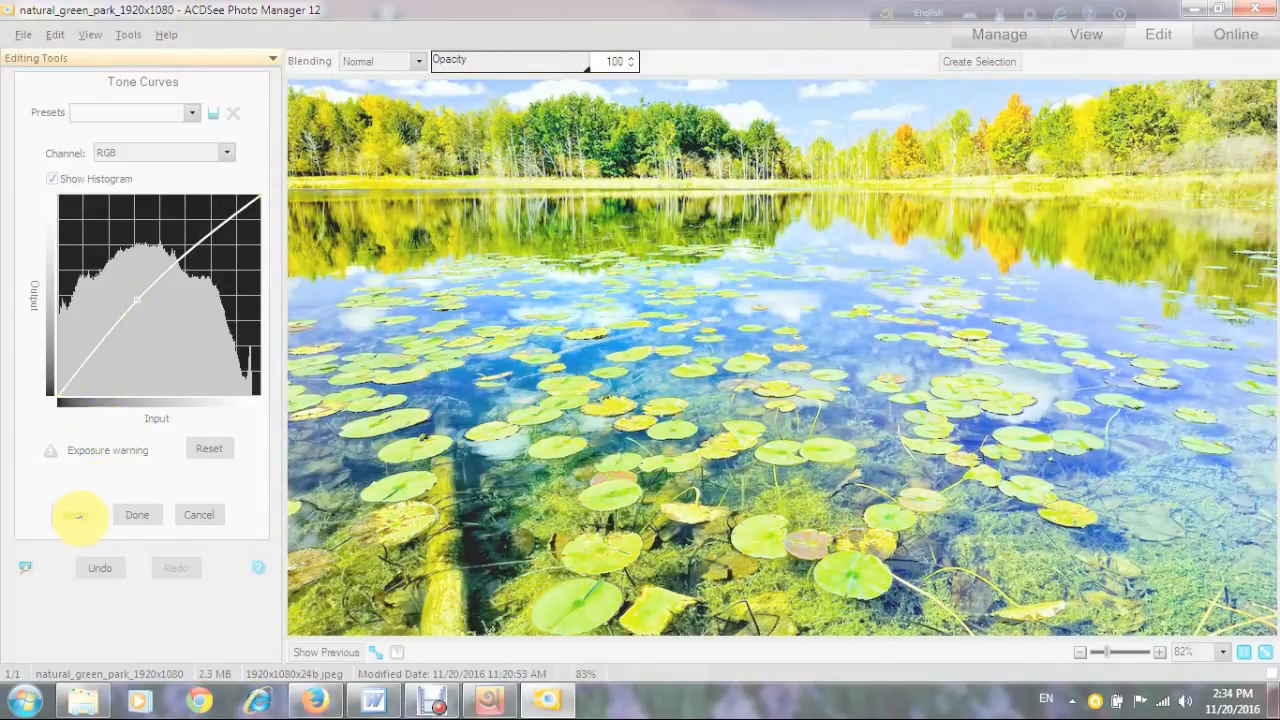
left_click(137, 513)
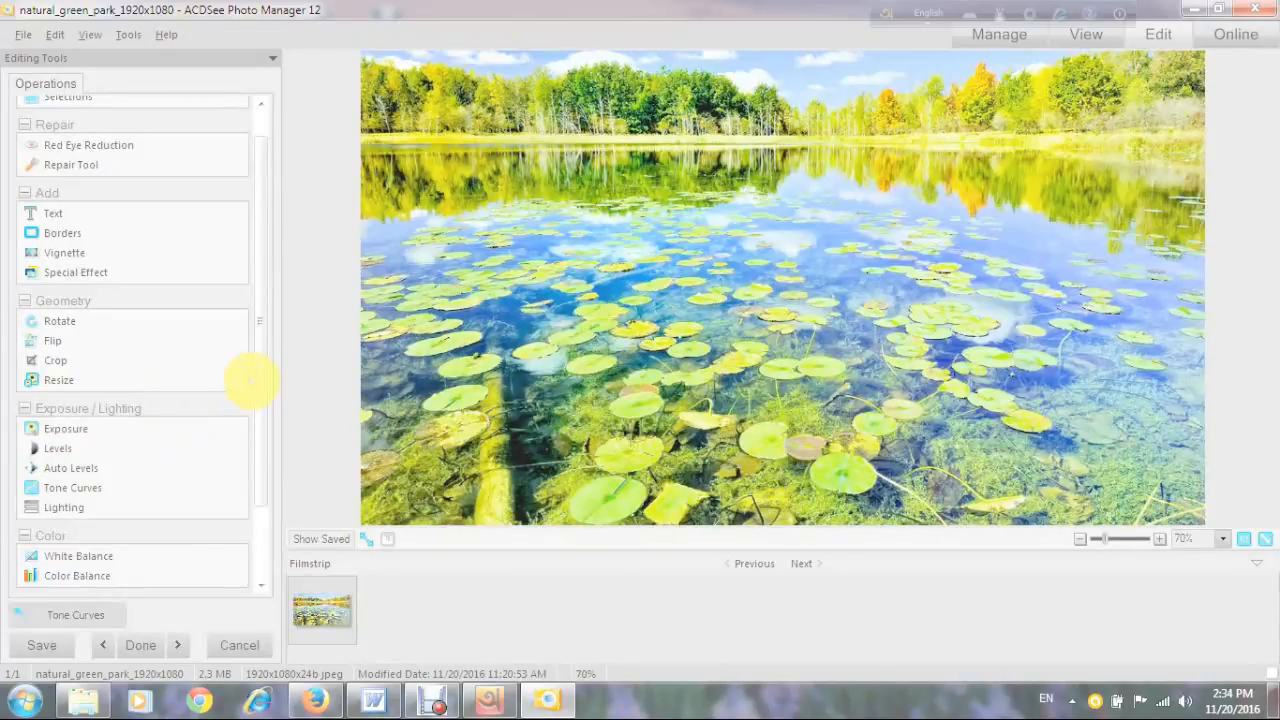
Add a border around the photo, color it bright blue and set its size to 4
left_click_drag(263, 380, 277, 366)
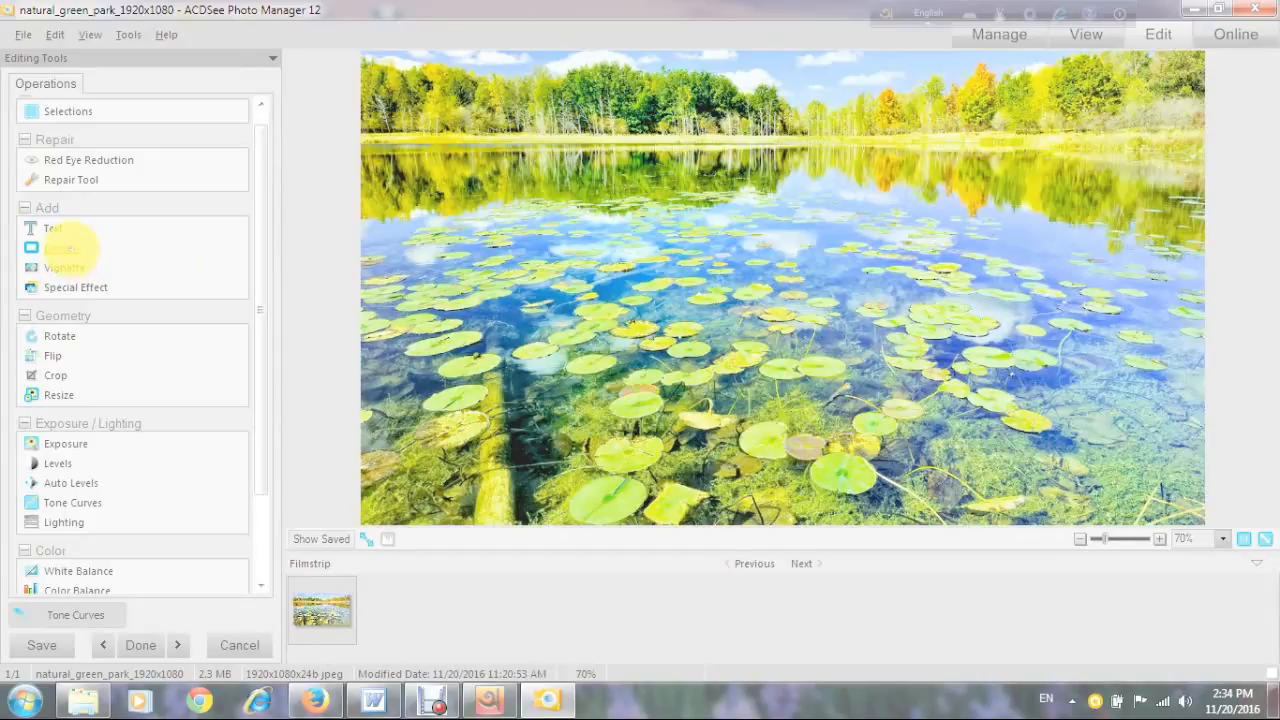
left_click(63, 247)
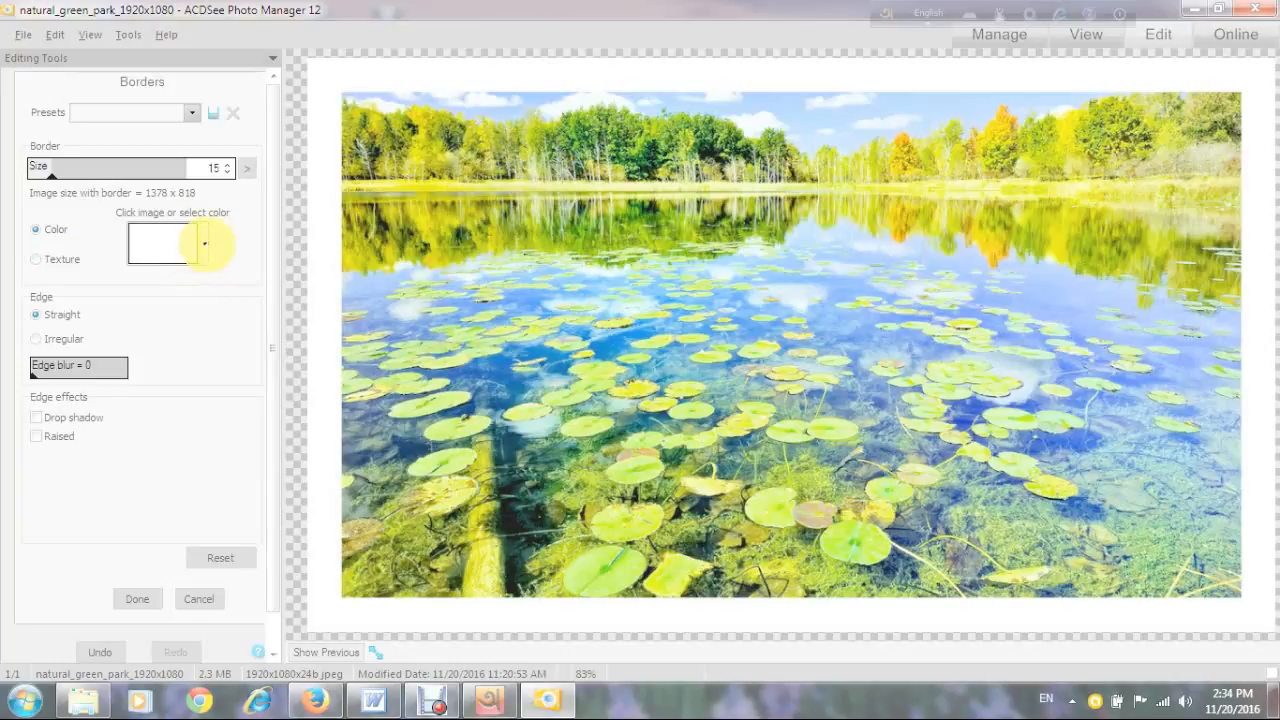
left_click(204, 243)
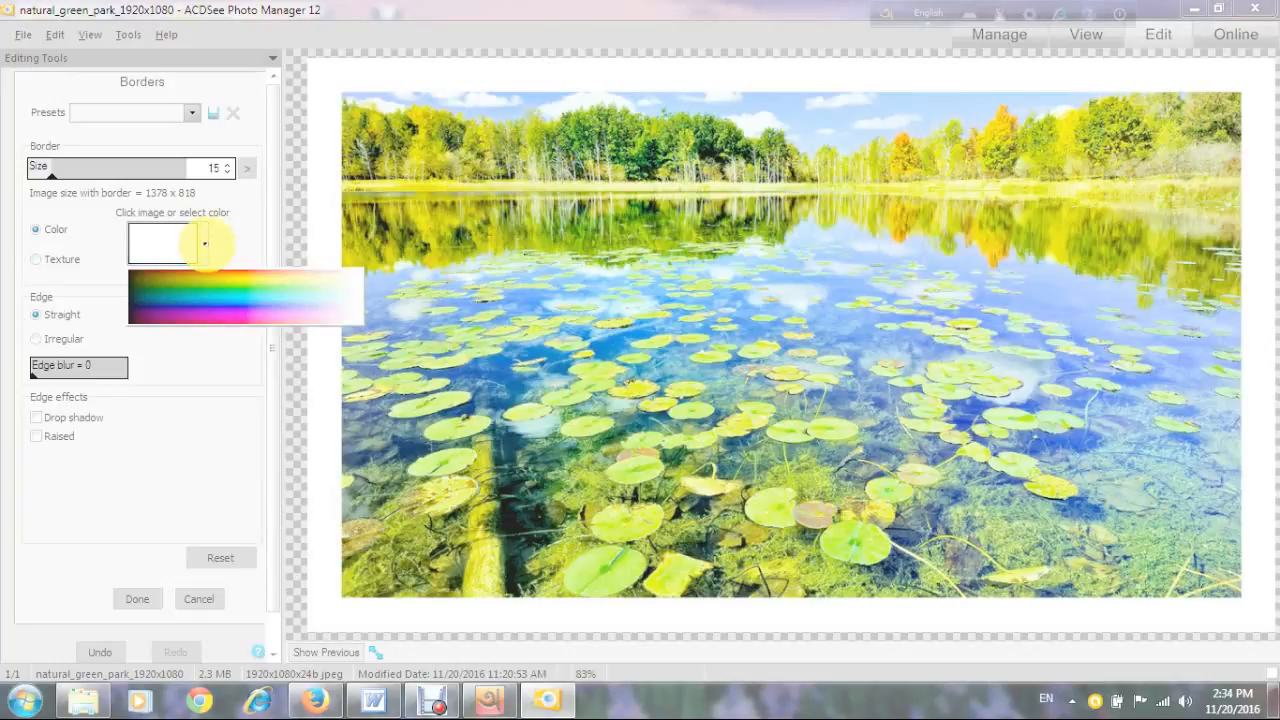
left_click_drag(205, 272, 214, 299)
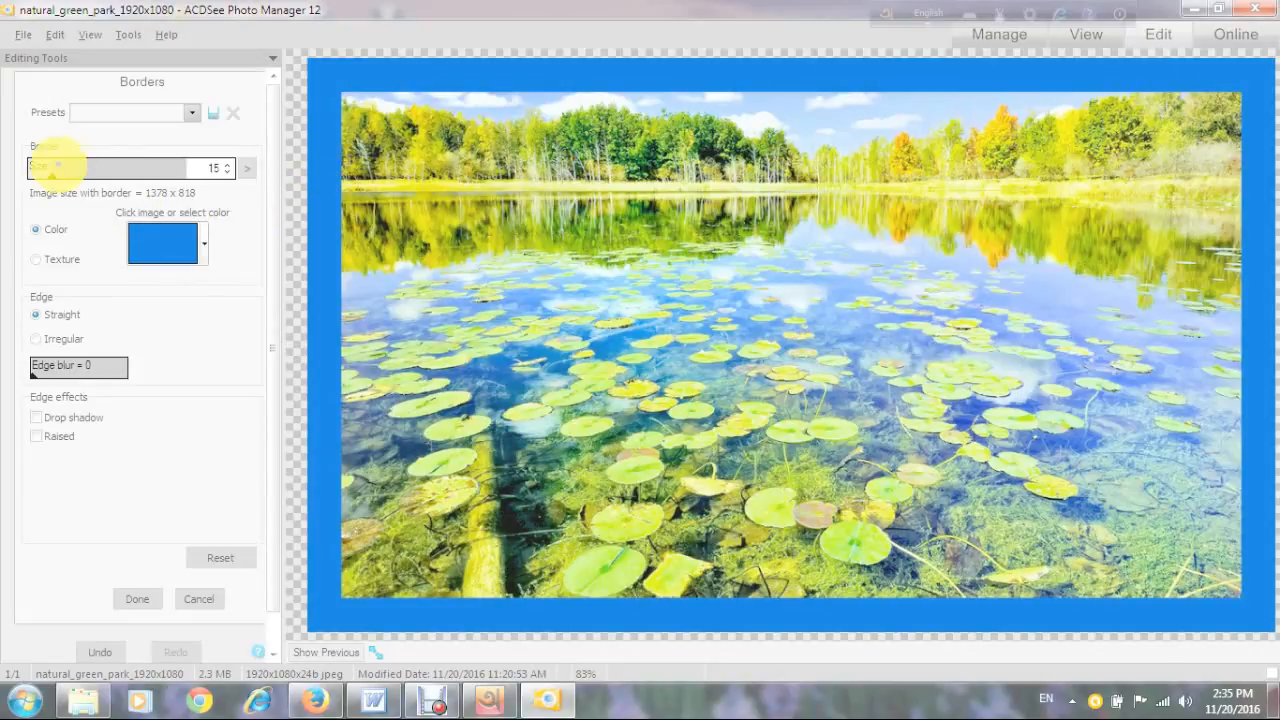
left_click_drag(52, 172, 38, 172)
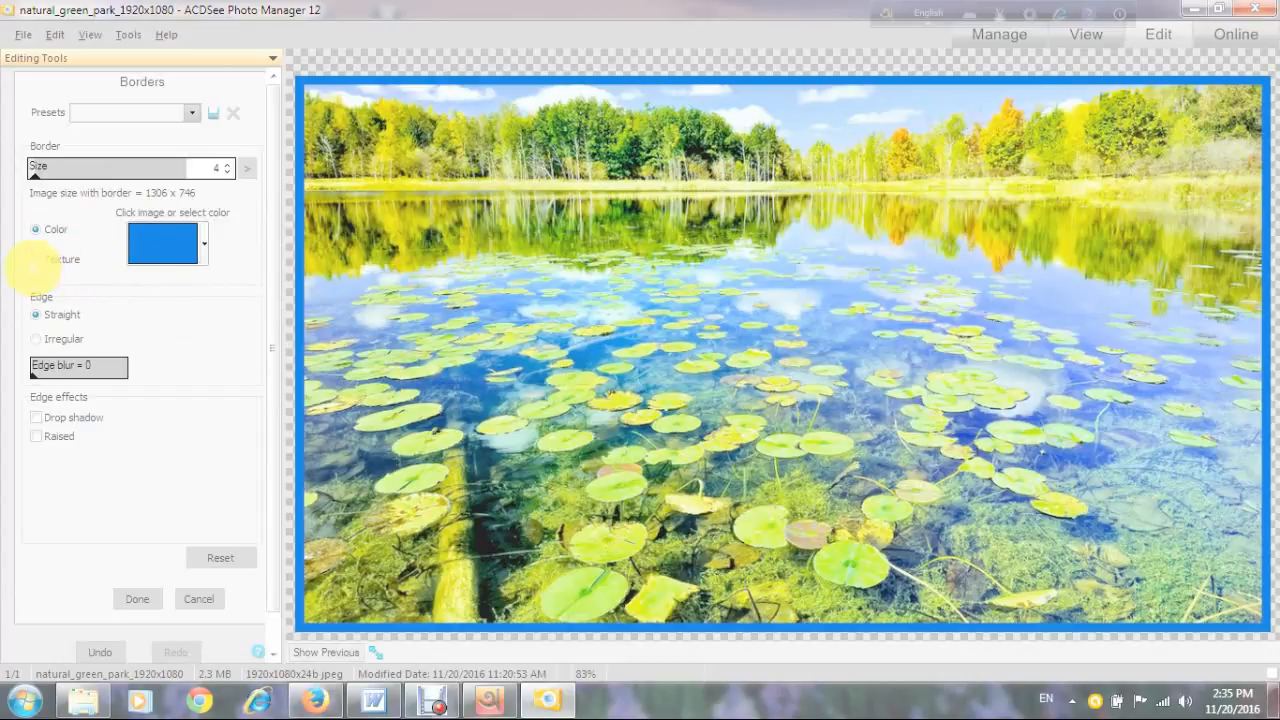
Switch the border from a solid color to the cork-like texture10
left_click(36, 259)
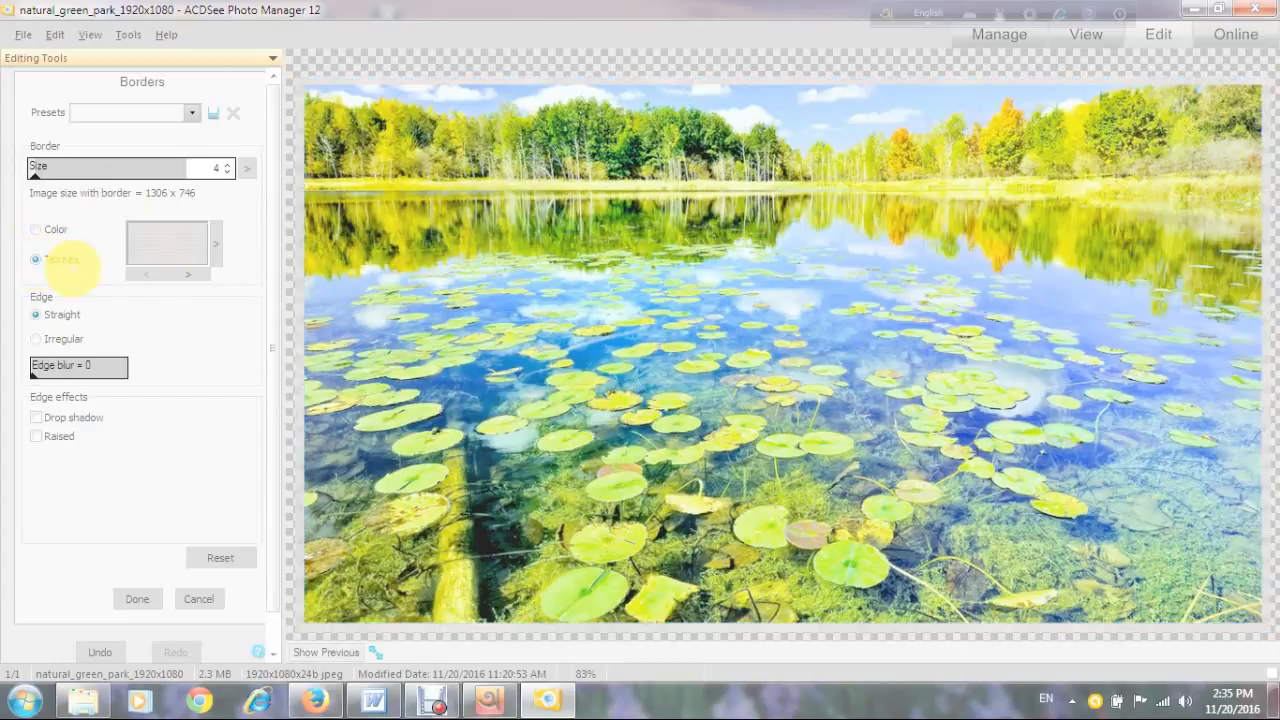
left_click(216, 242)
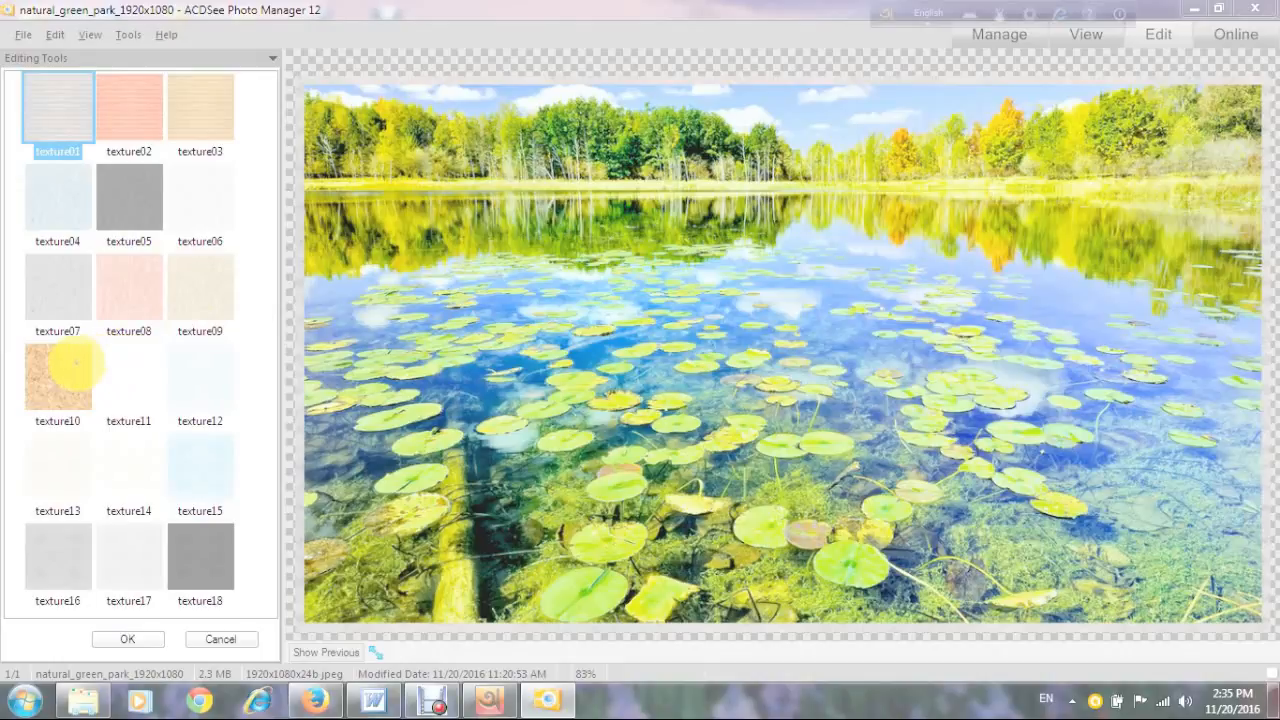
left_click(72, 366)
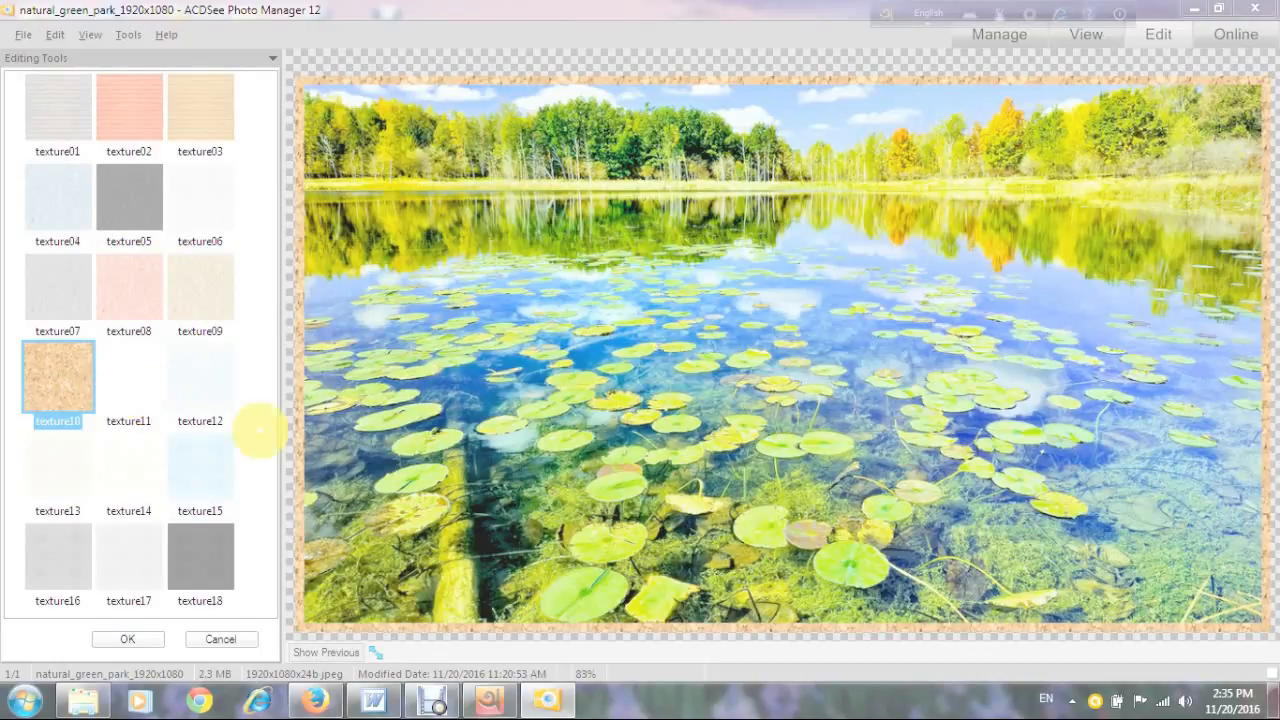
left_click(128, 639)
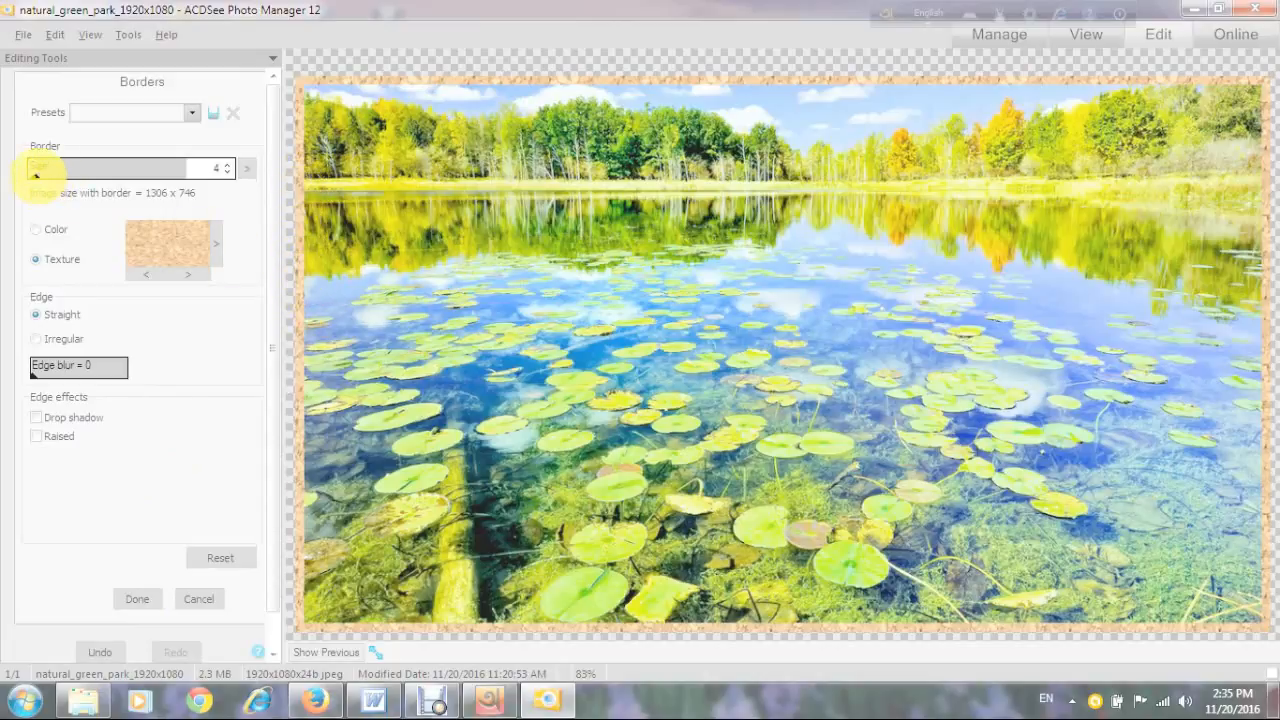
Set the border's size to 6 and its edge blur to 3, and make the edge irregular
mouse_move(38, 176)
left_mouse_down()
mouse_move(54, 177)
mouse_move(38, 176)
left_mouse_up()
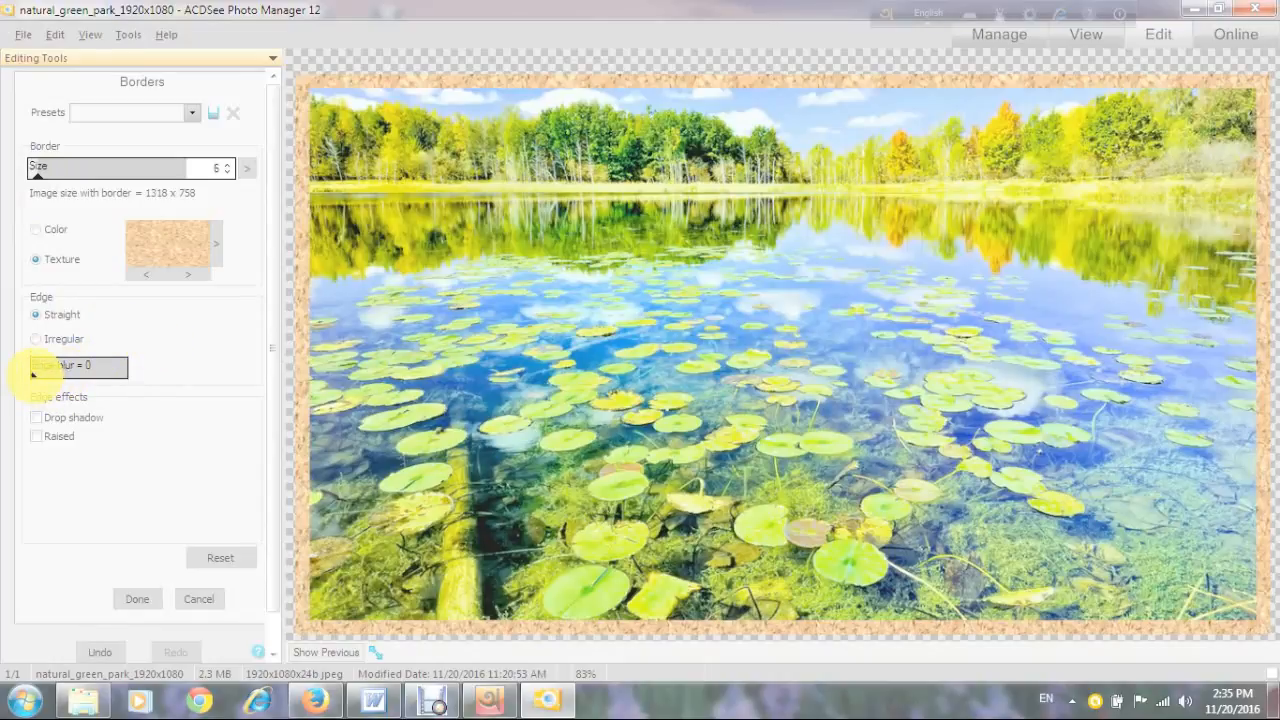
left_click_drag(32, 371, 36, 374)
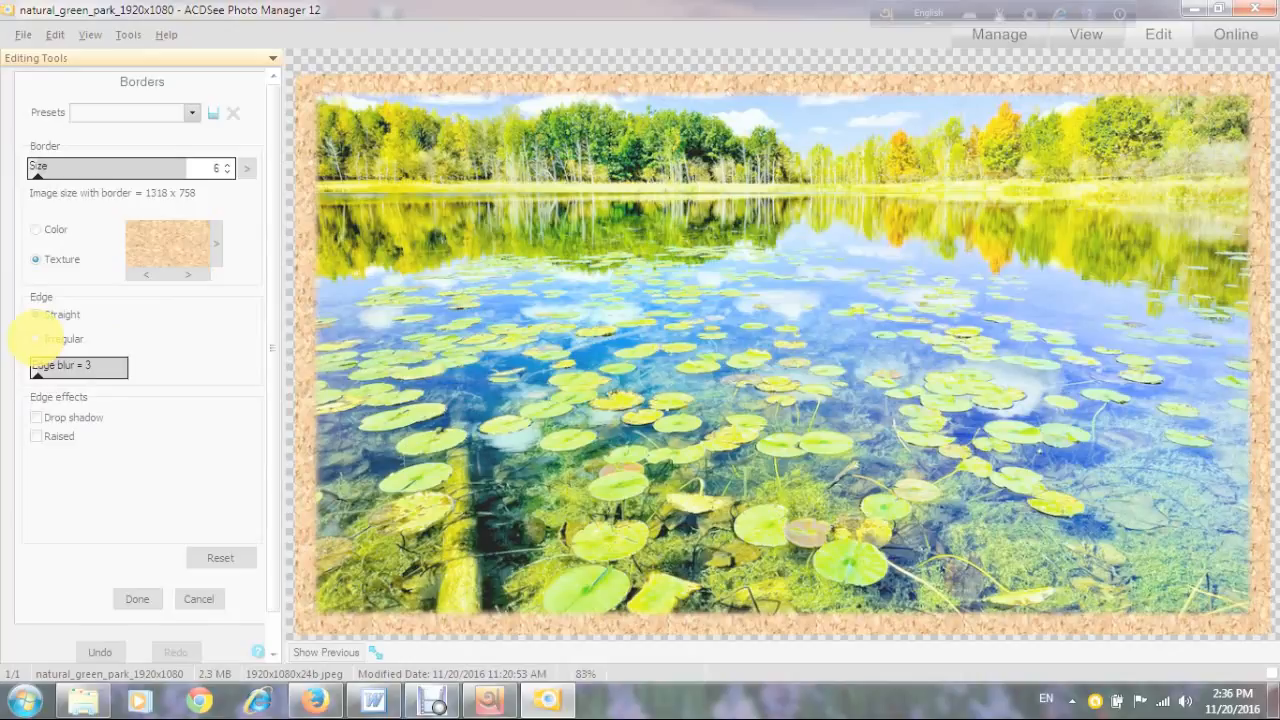
left_click(36, 339)
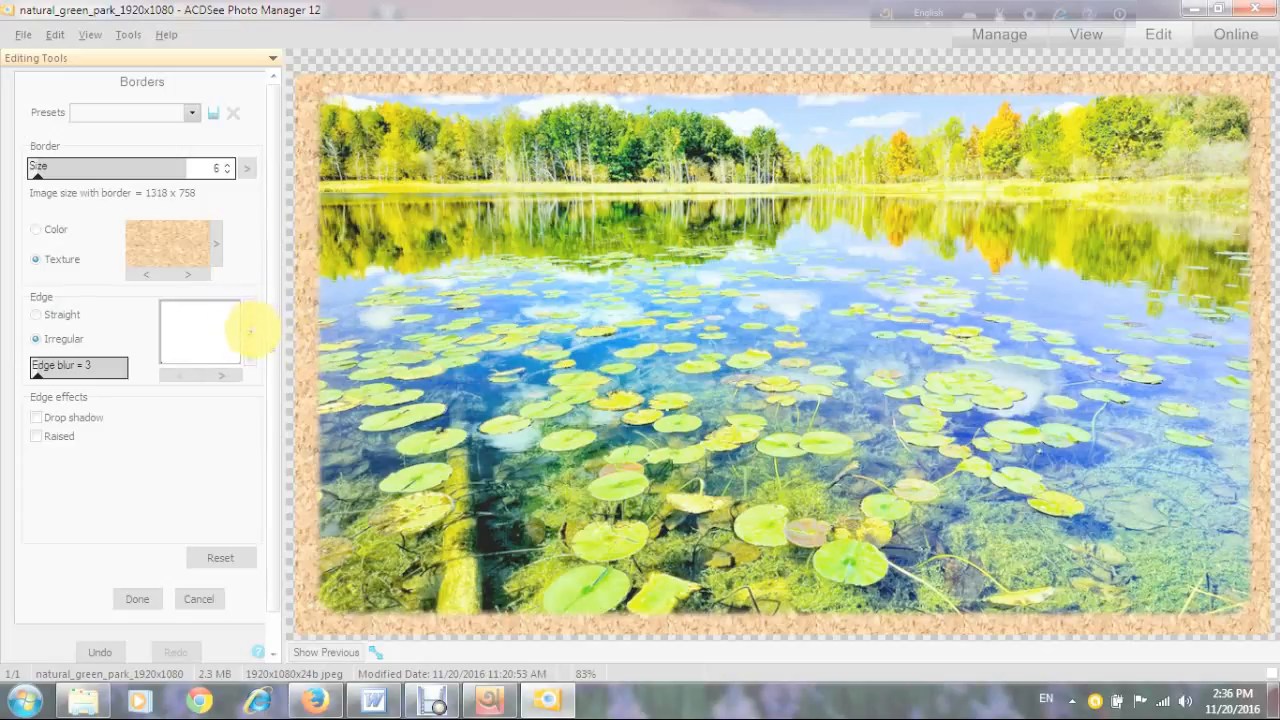
Try several irregular edge patterns on the border, settle on the scalloped edge08, and set the border's size to 3
left_click(248, 337)
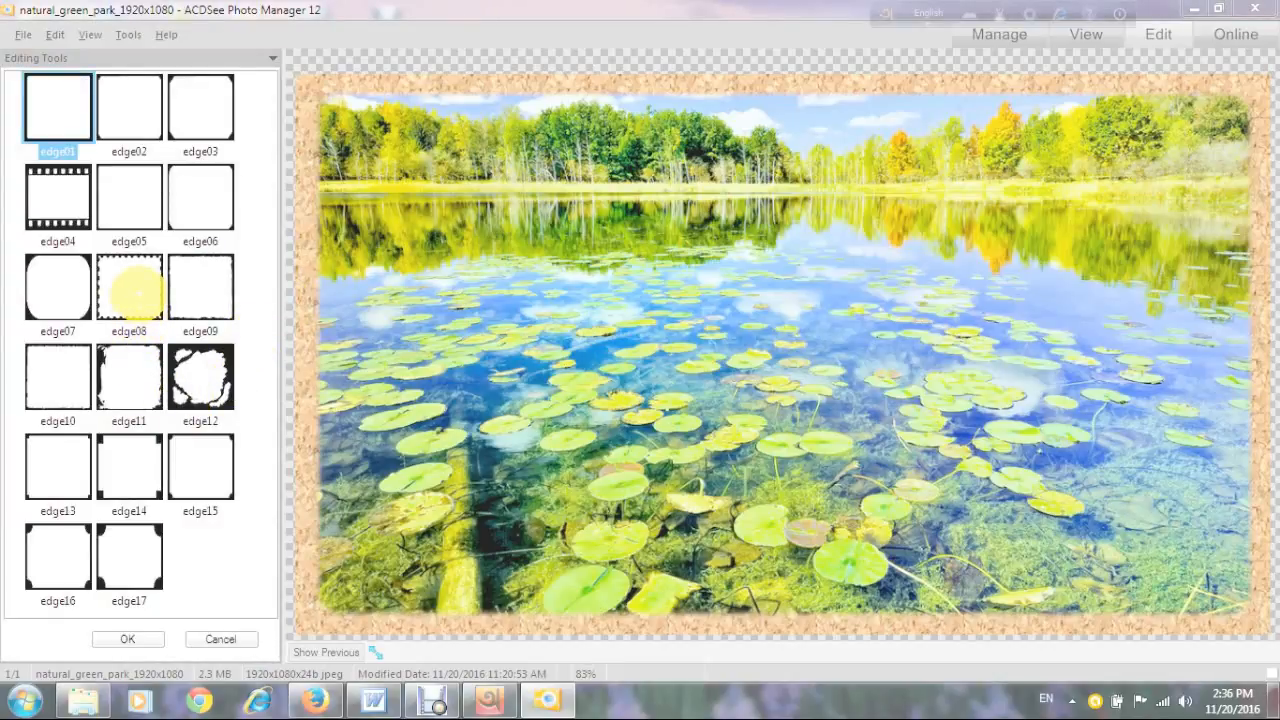
left_click(131, 291)
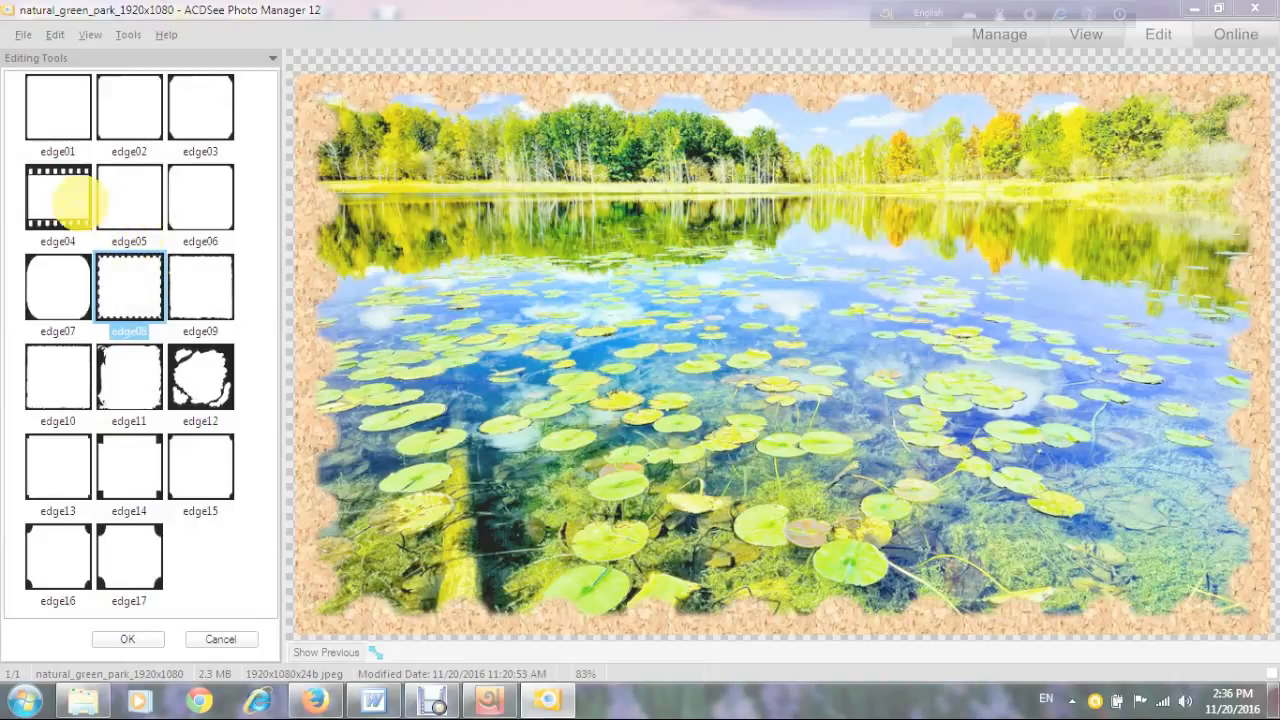
left_click(57, 198)
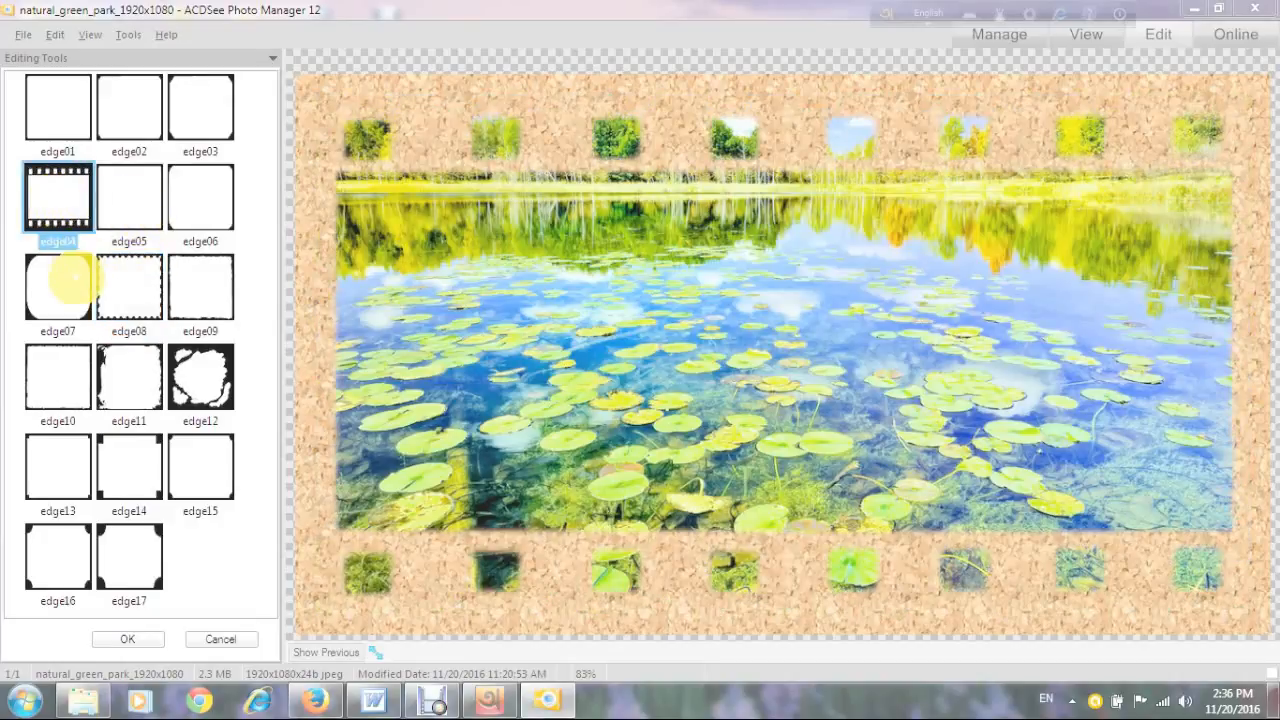
left_click(116, 452)
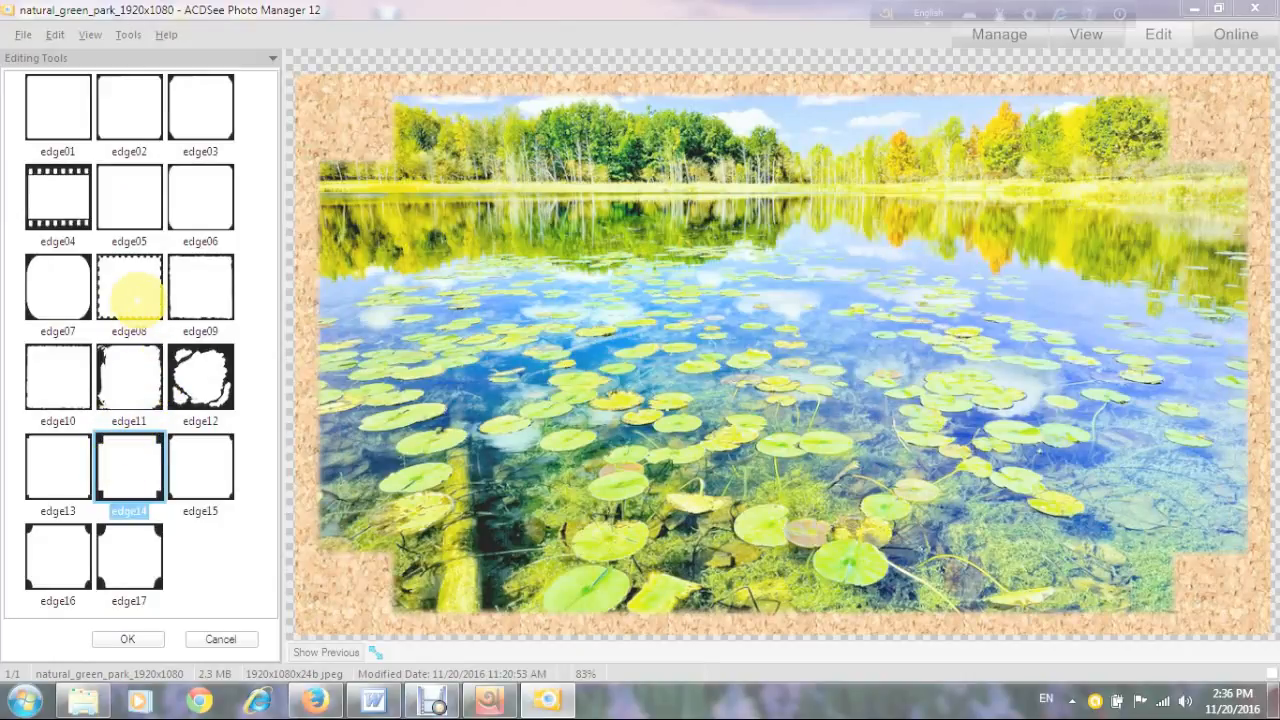
left_click(130, 293)
left_click(133, 640)
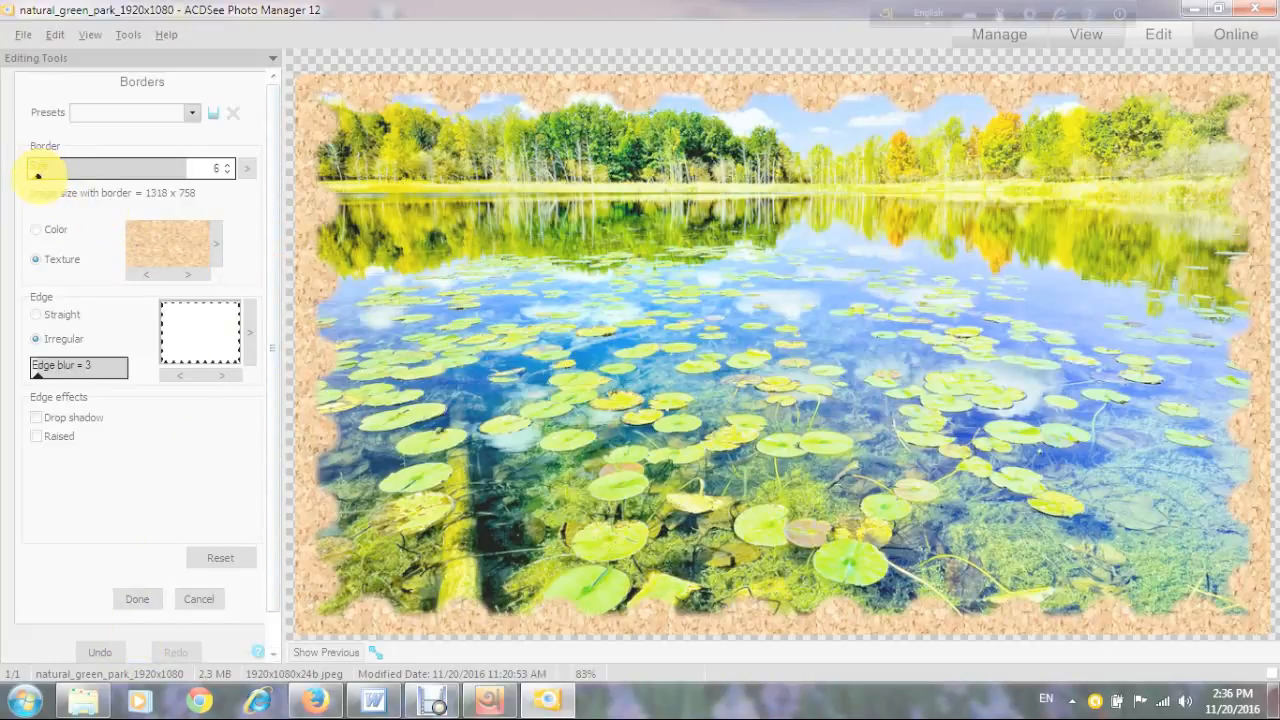
left_click_drag(37, 174, 34, 176)
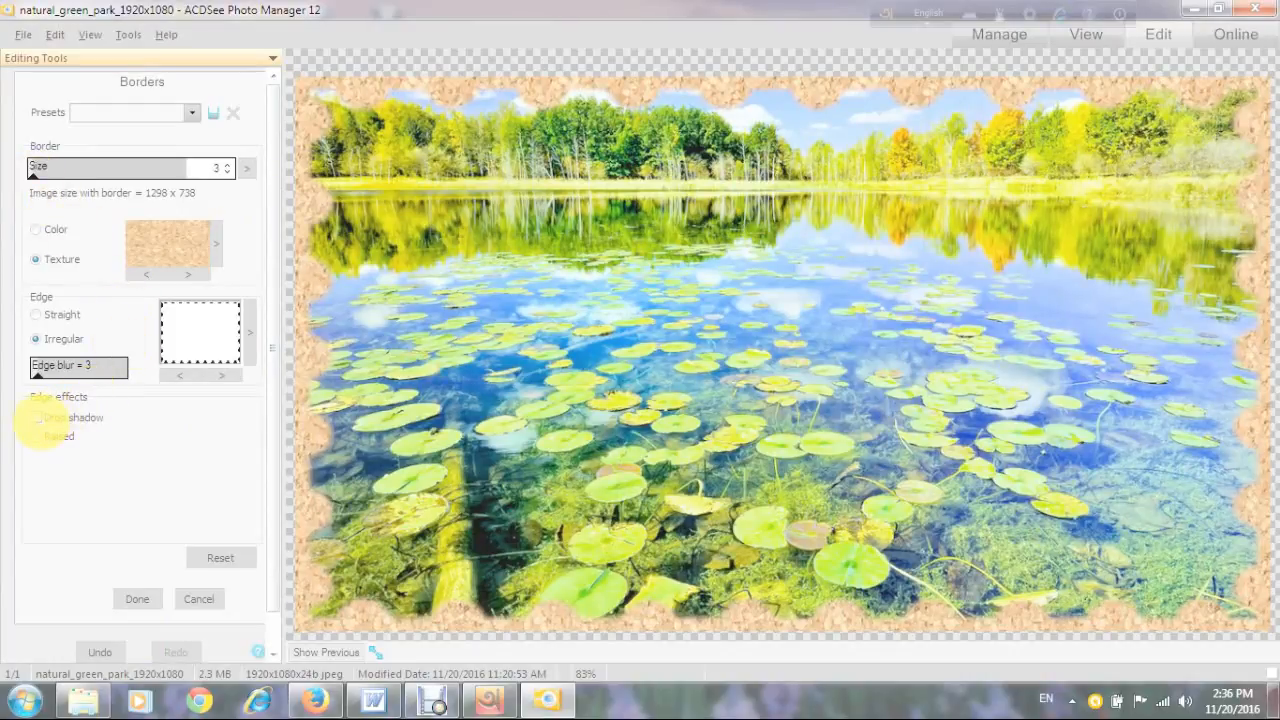
Add a drop shadow to the border edge with blur 25, opacity 116 and light from the upper middle, and apply the border
left_click(37, 417)
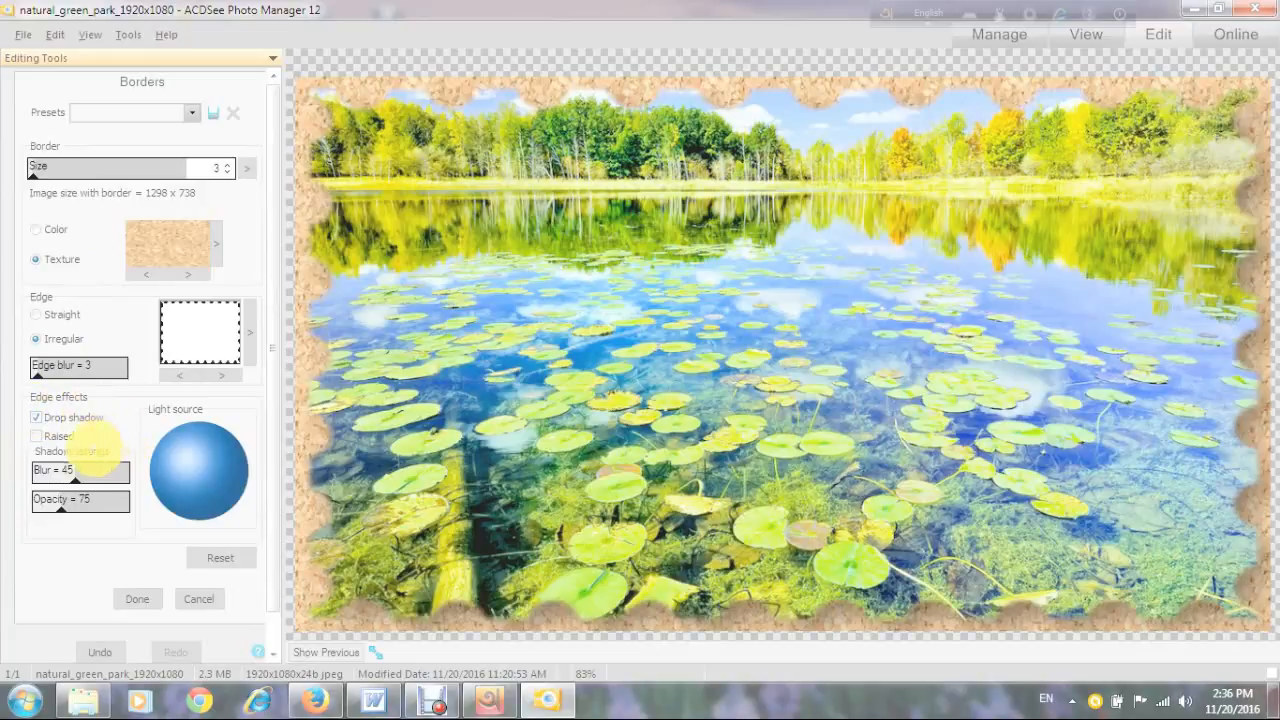
left_click_drag(75, 480, 71, 509)
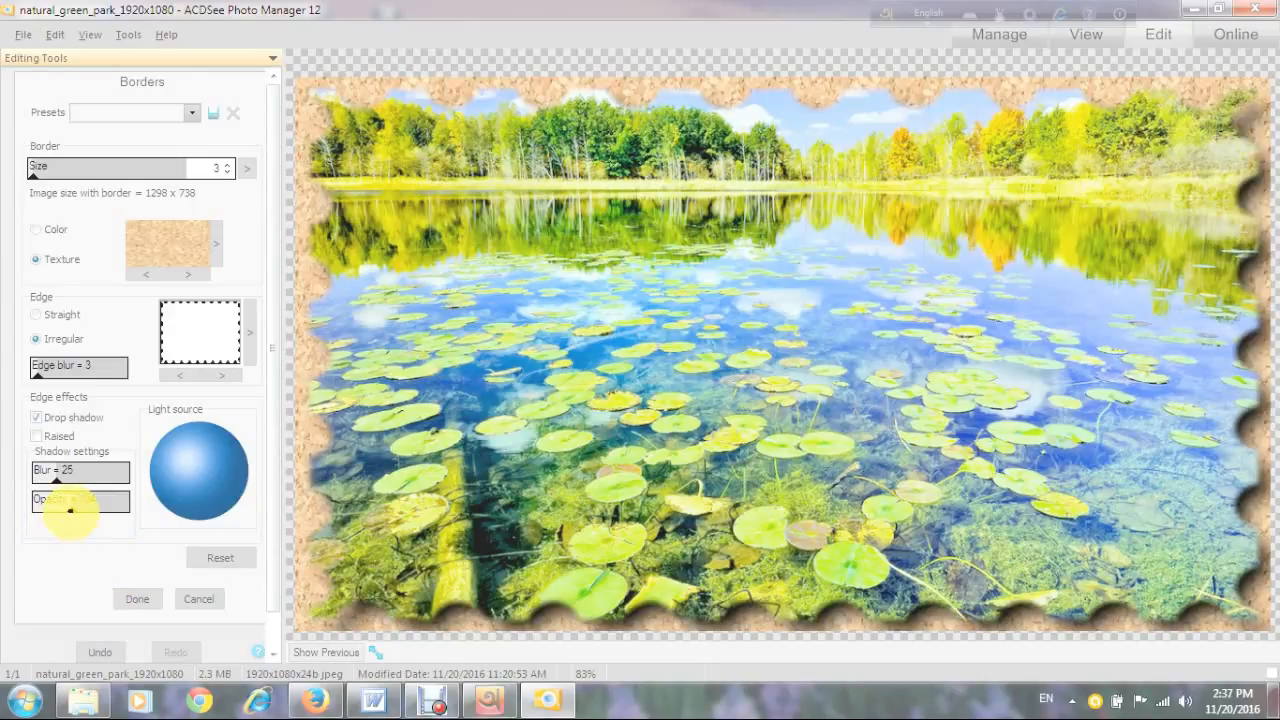
mouse_move(70, 510)
left_mouse_down()
mouse_move(94, 517)
mouse_move(63, 515)
mouse_move(77, 517)
left_mouse_up()
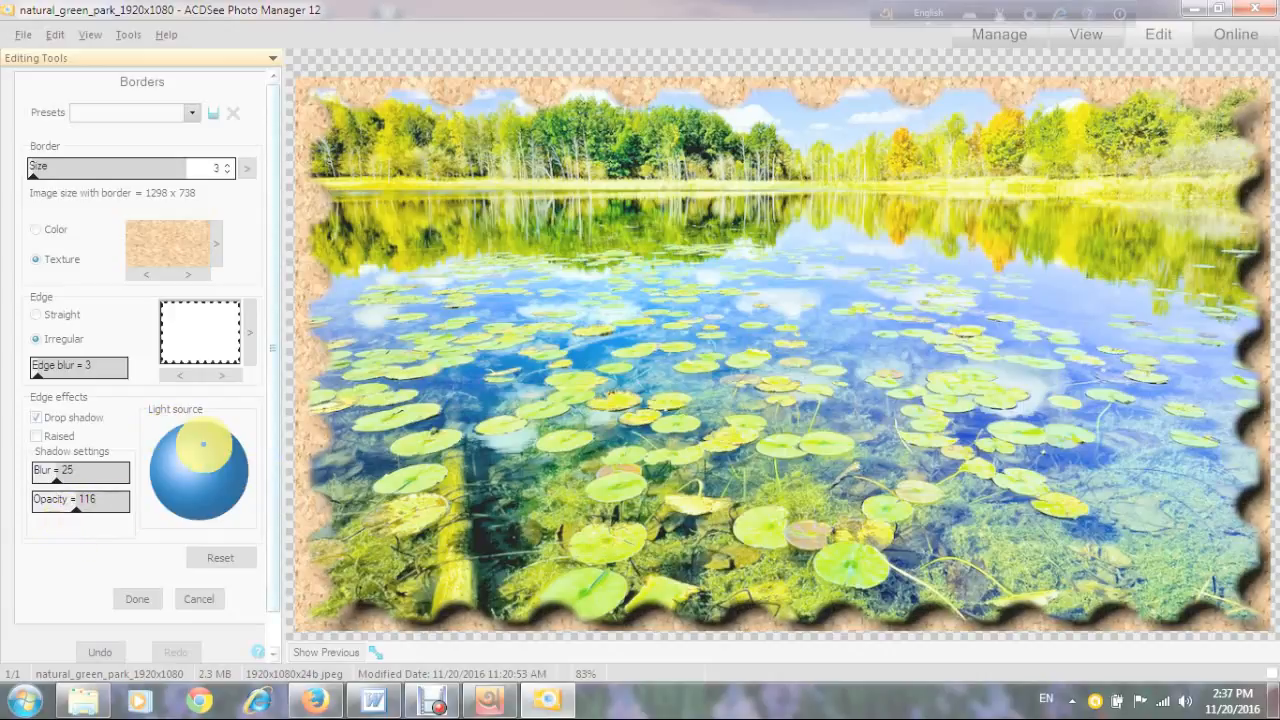
left_click_drag(201, 449, 103, 400)
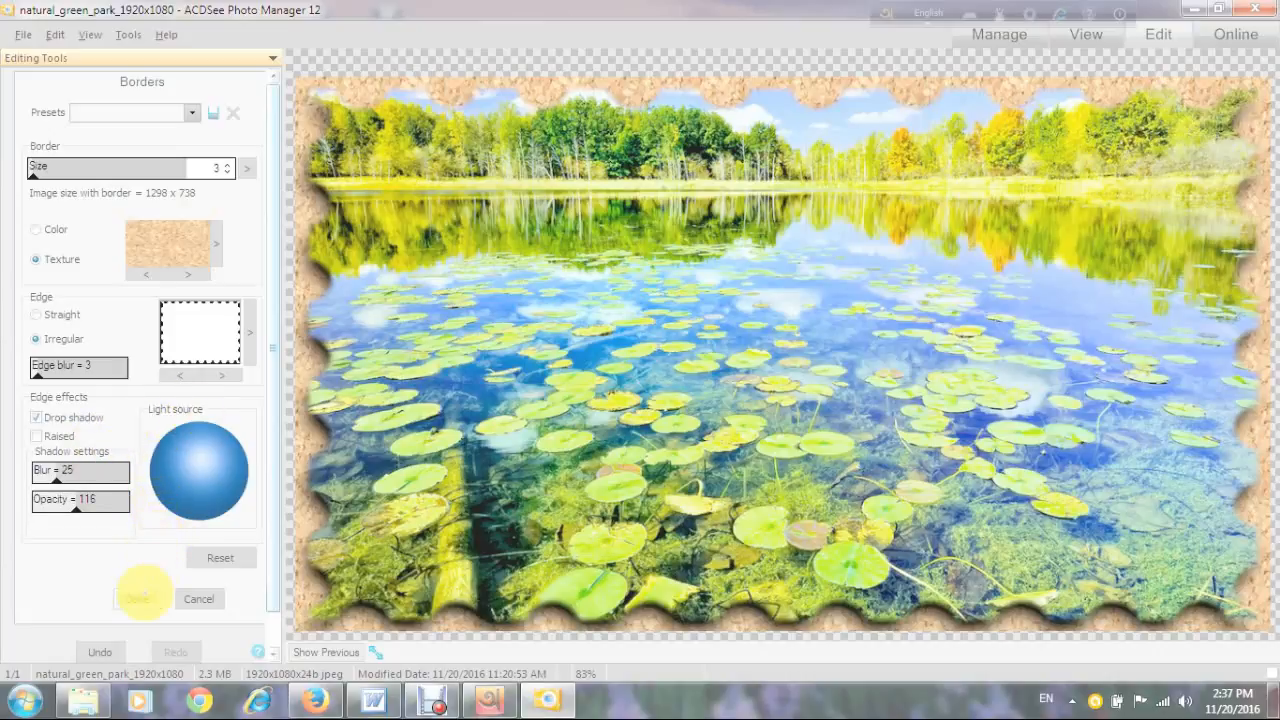
left_click(140, 598)
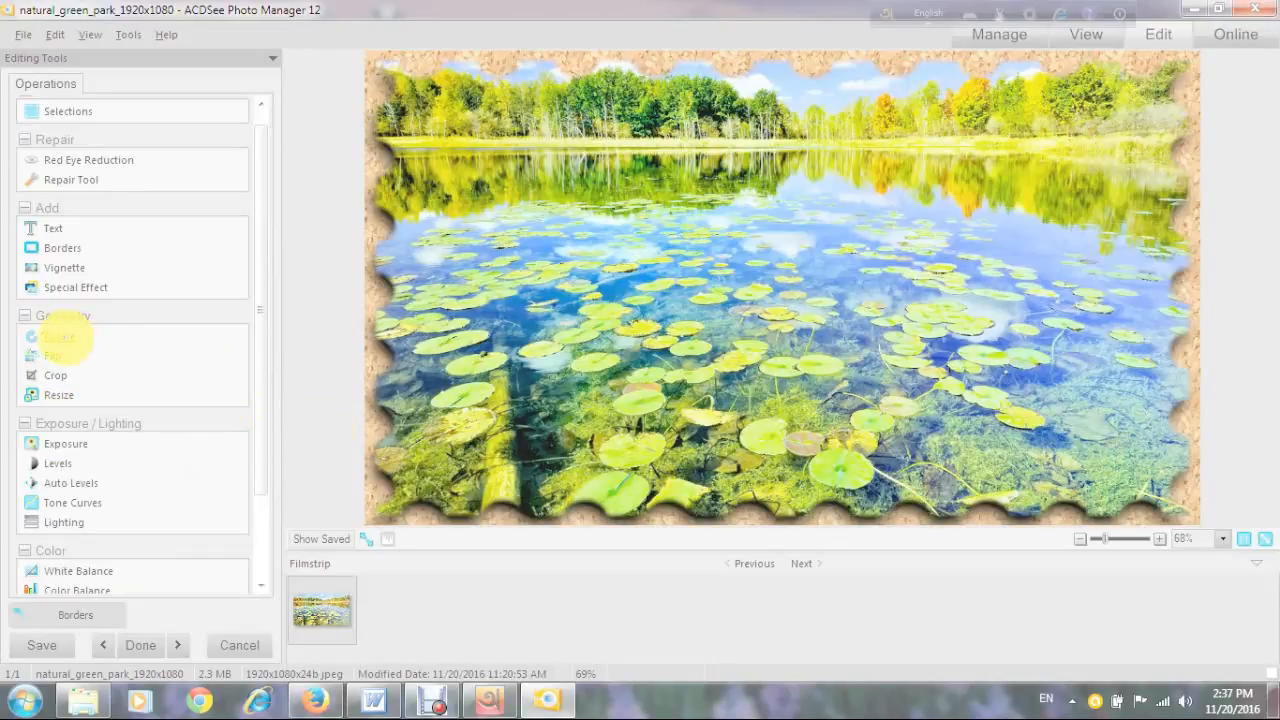
left_click(60, 337)
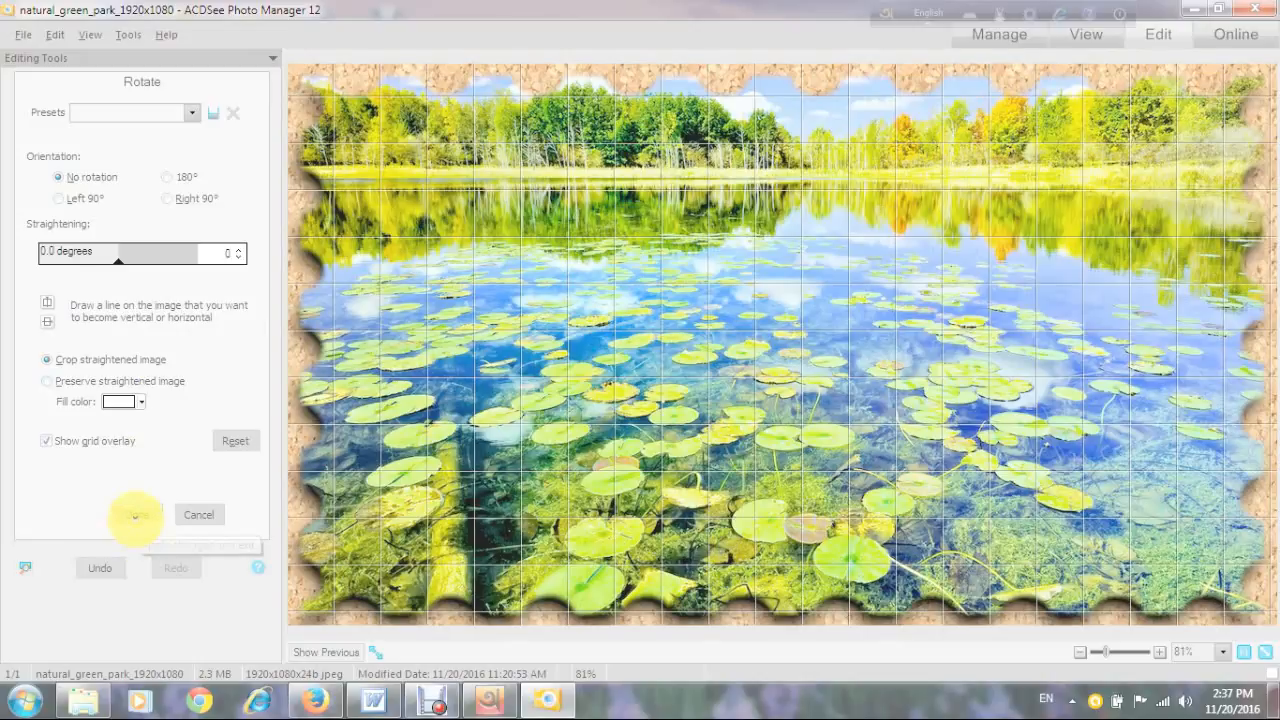
left_click(135, 515)
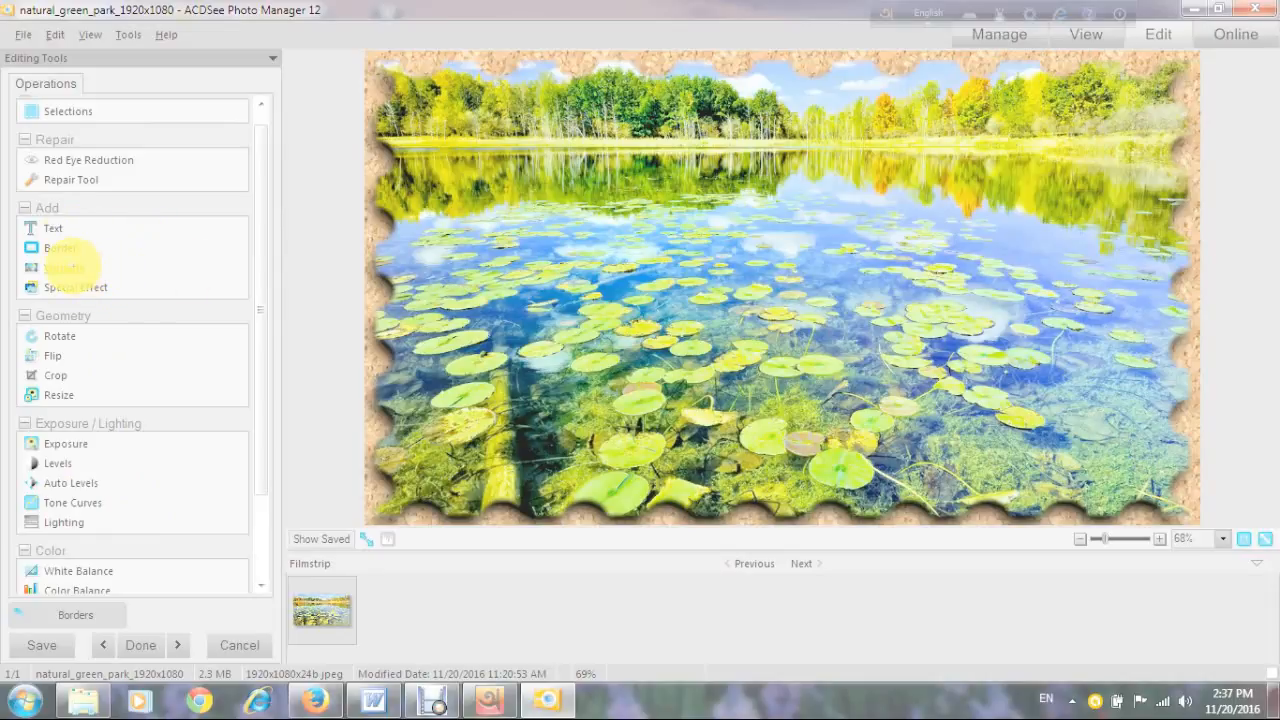
Apply a round black vignette to the photo with stretch -469 and clear zone 753
left_click(68, 266)
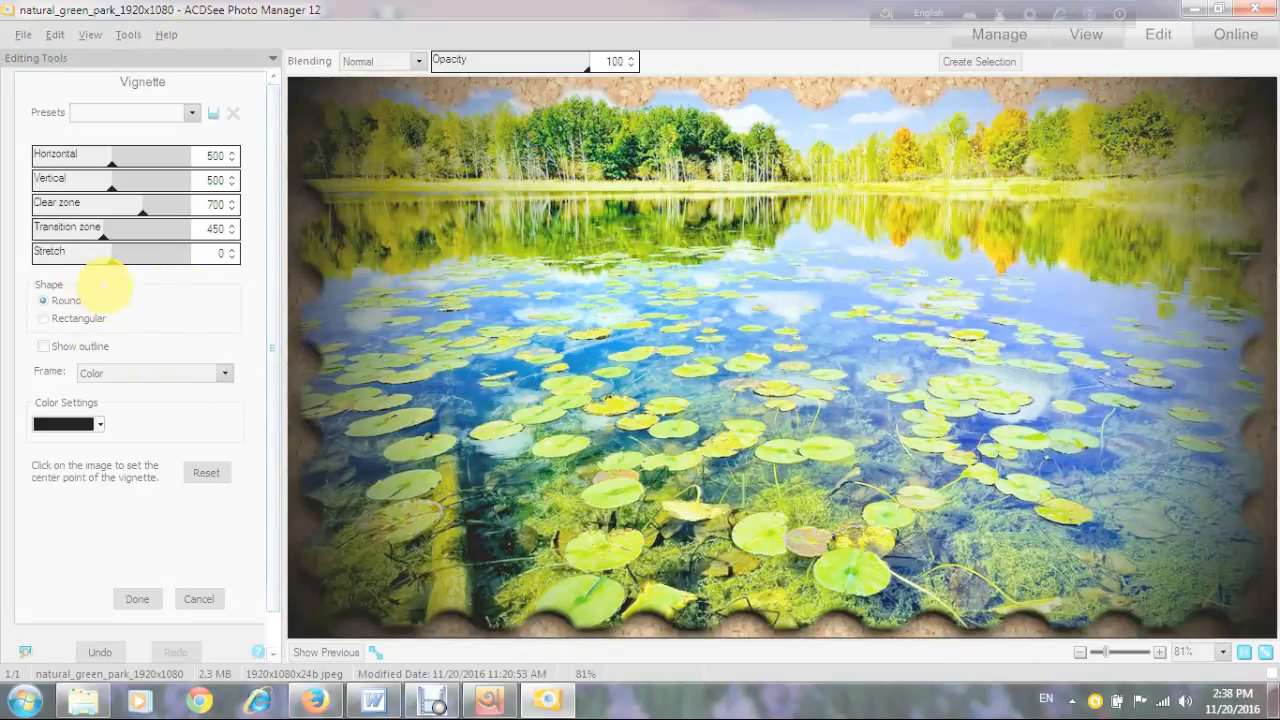
mouse_move(110, 262)
left_mouse_down()
mouse_move(108, 245)
mouse_move(150, 252)
mouse_move(104, 252)
left_mouse_up()
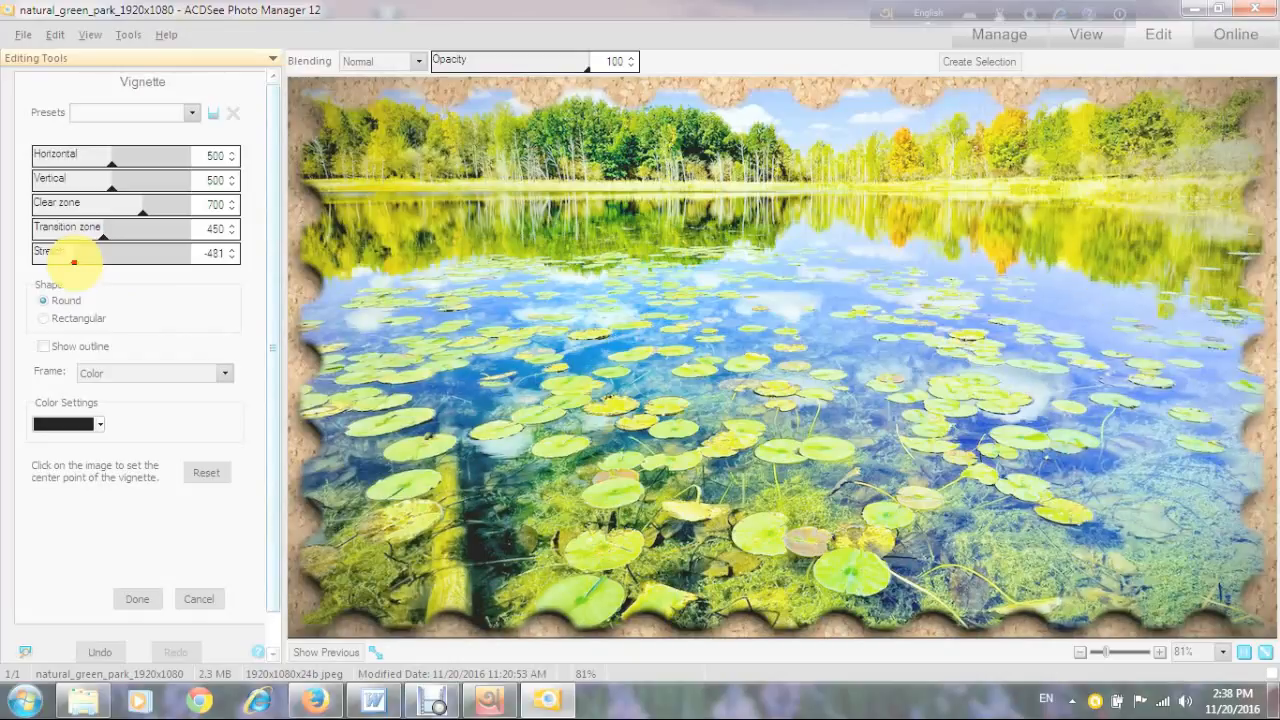
left_click_drag(117, 263, 72, 262)
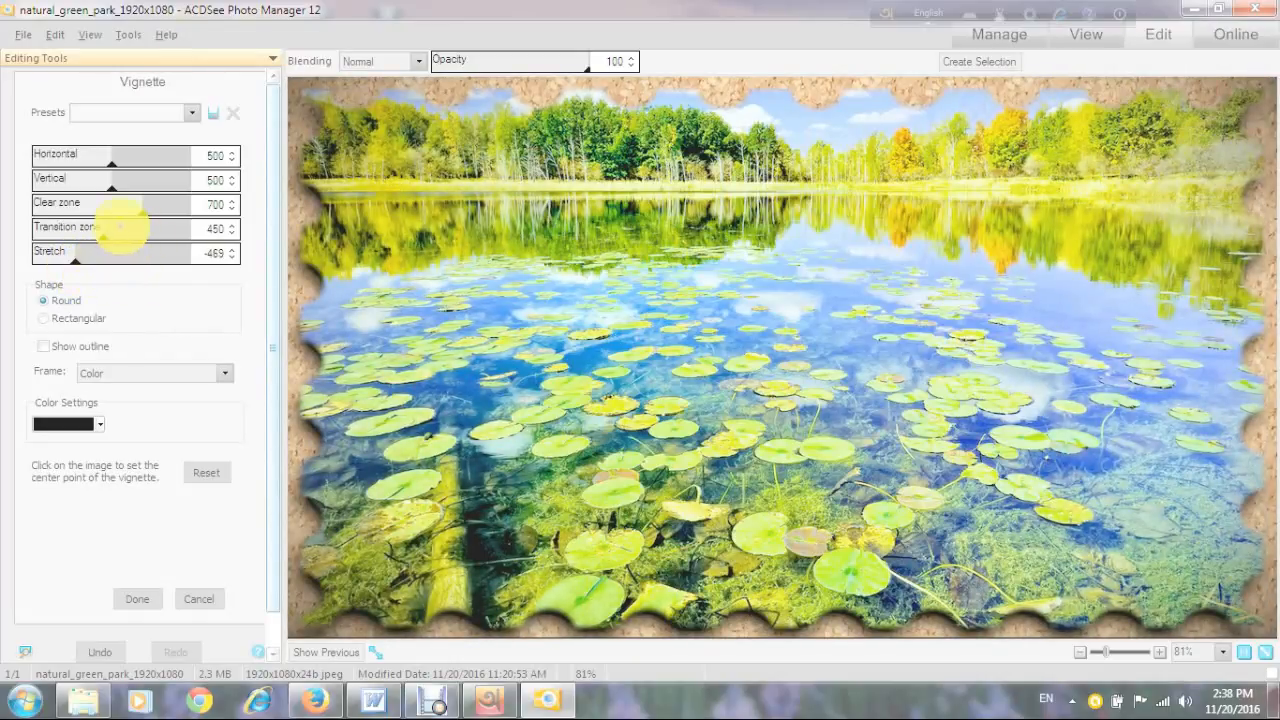
mouse_move(143, 212)
left_mouse_down()
mouse_move(106, 207)
mouse_move(140, 210)
left_mouse_up()
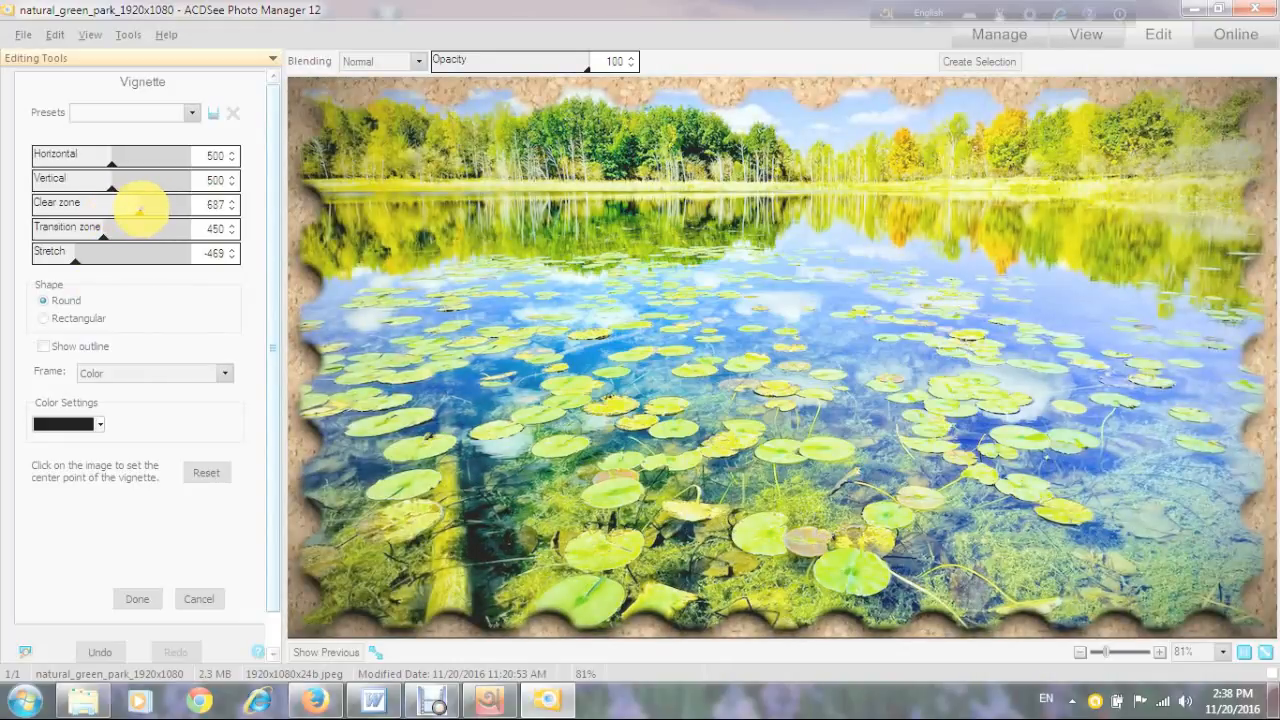
left_click_drag(139, 211, 150, 213)
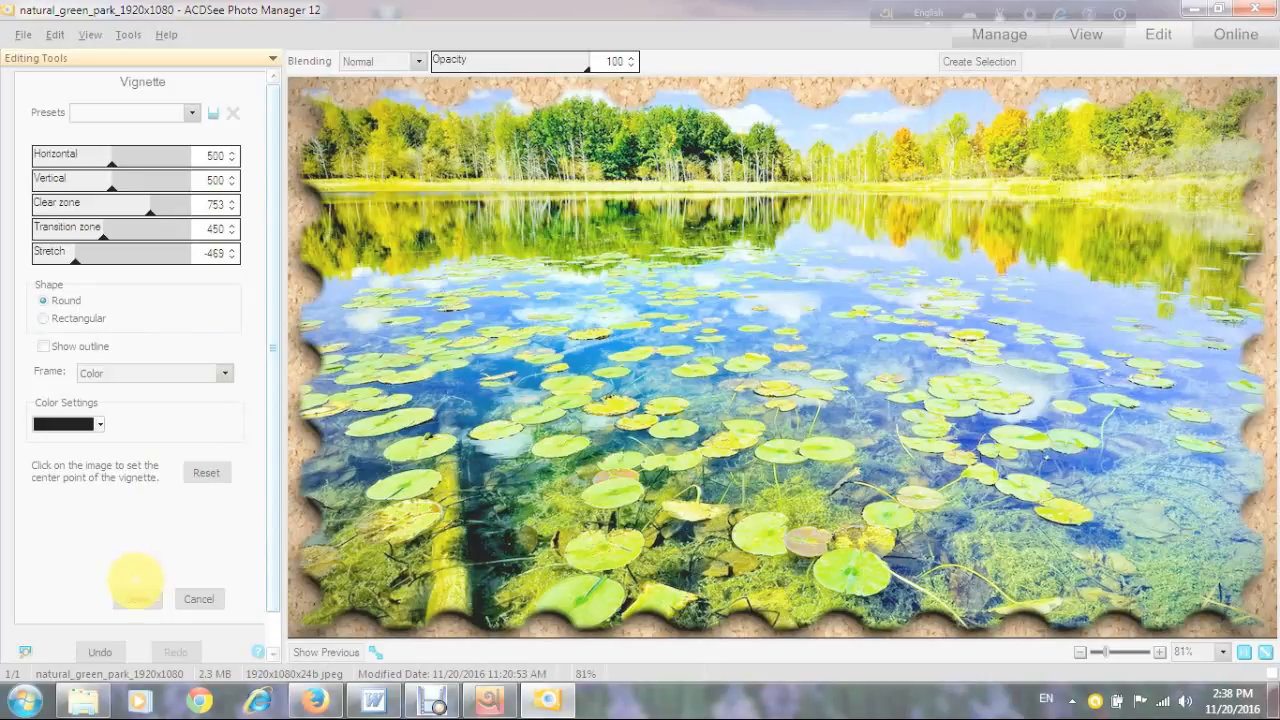
left_click(135, 598)
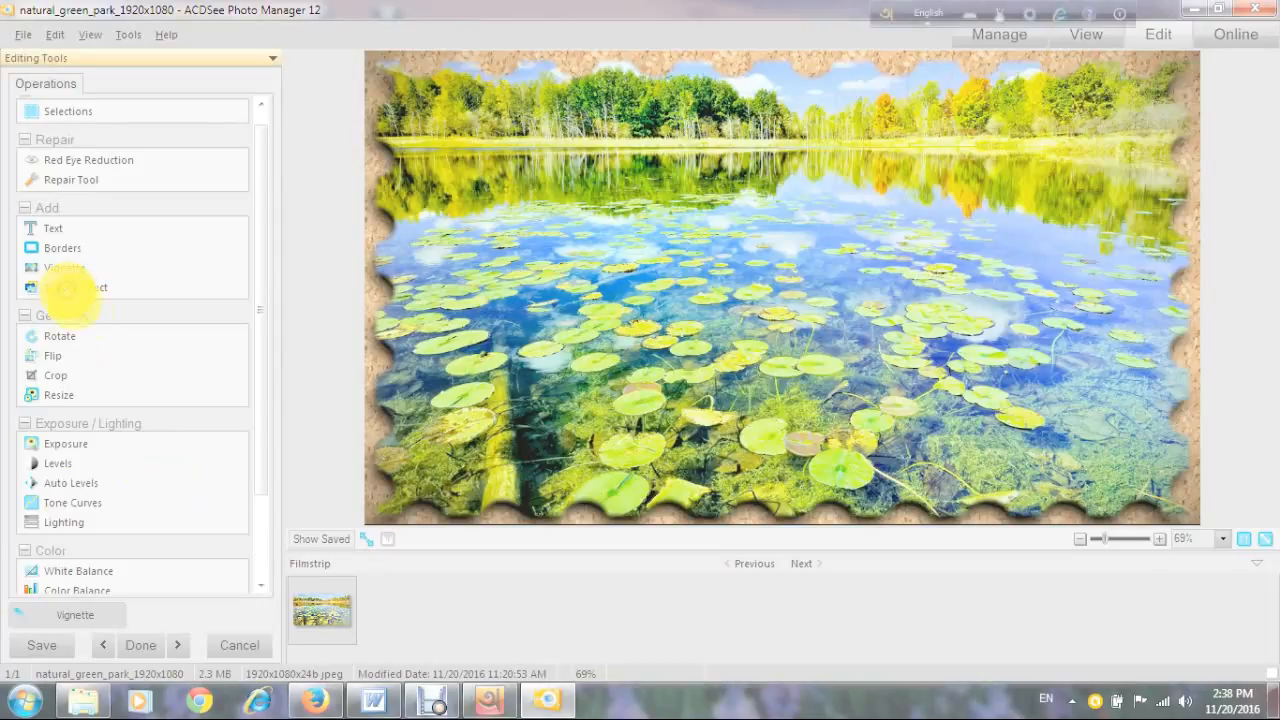
left_click(68, 288)
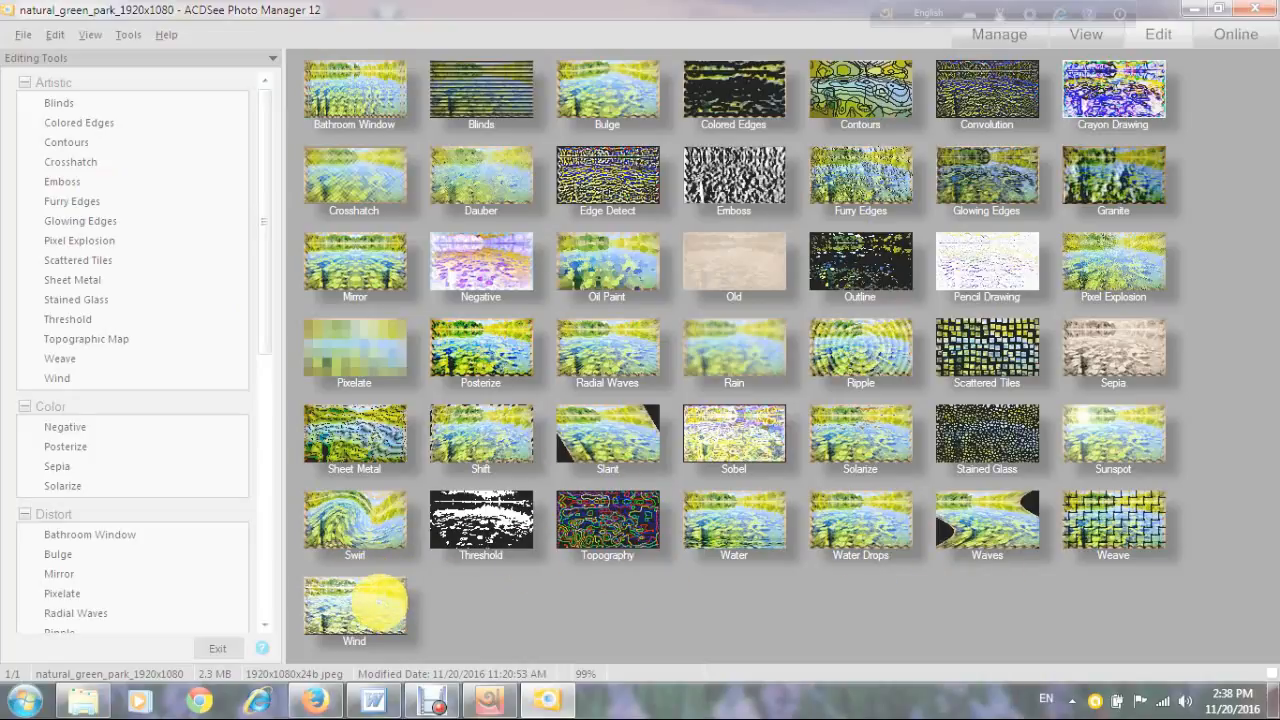
left_click(383, 600)
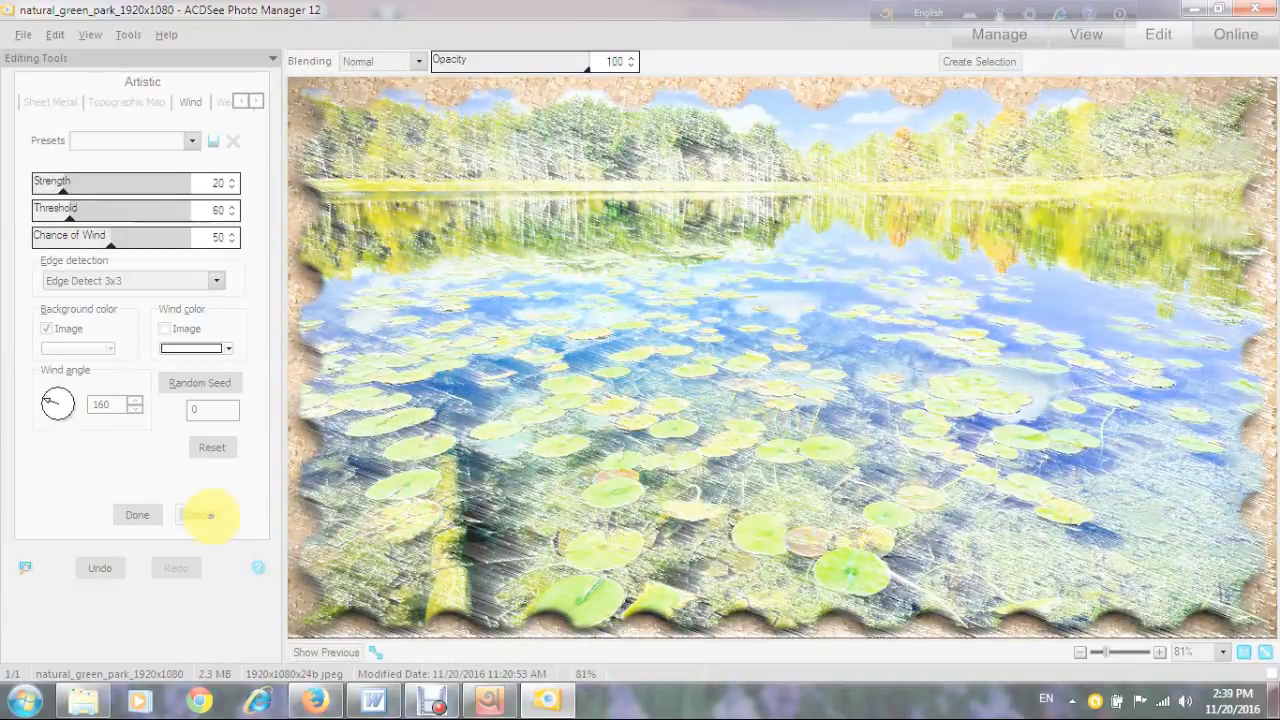
left_click(200, 515)
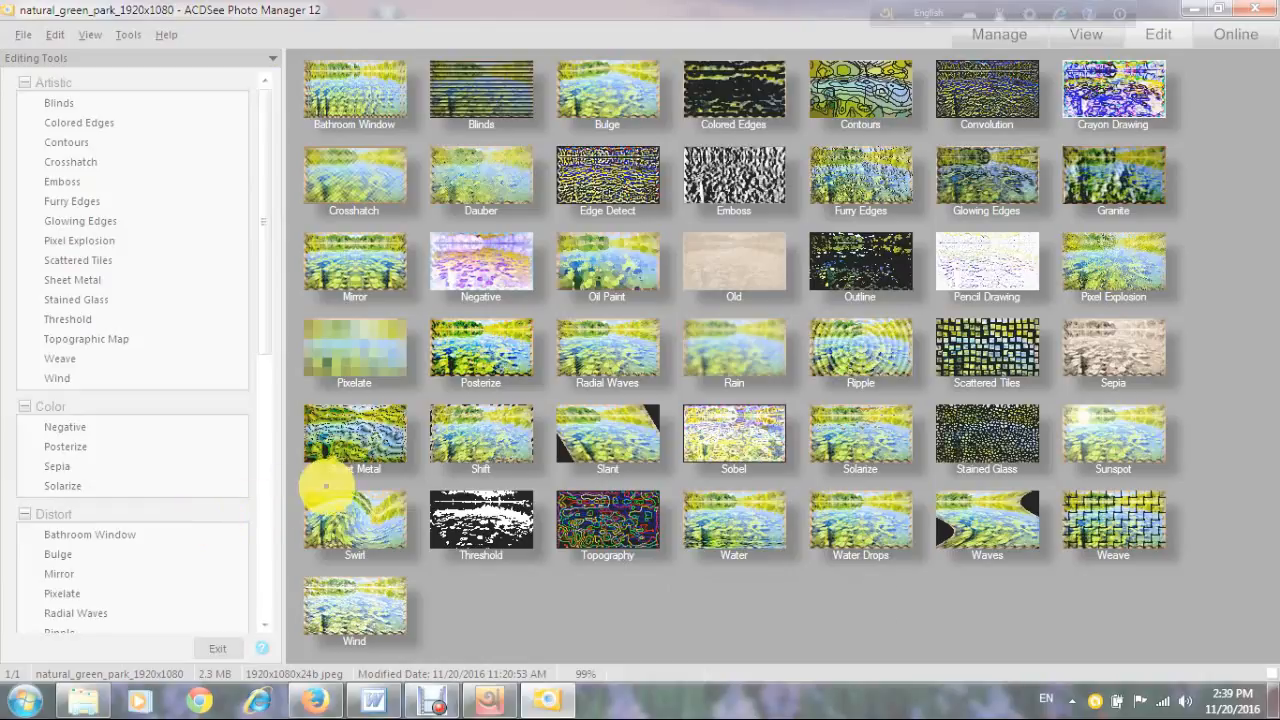
left_click(212, 646)
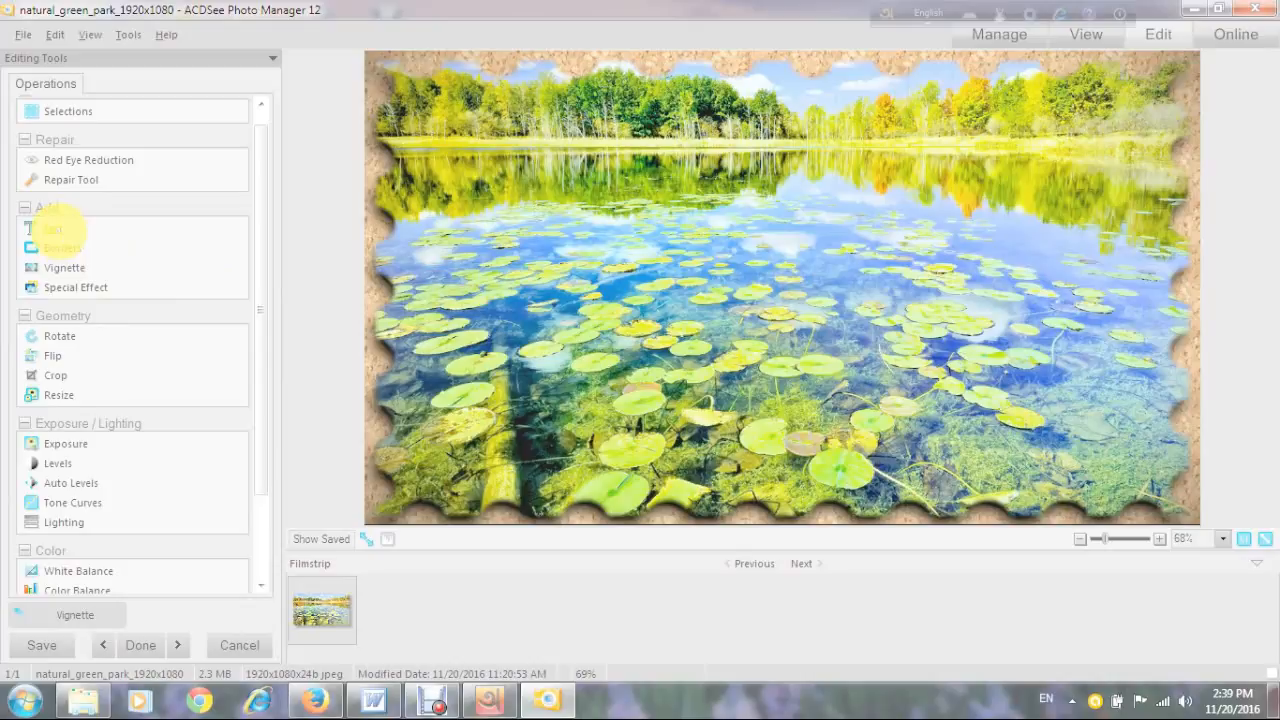
Add a text overlay to the photo and clear its placeholder text
left_click(52, 229)
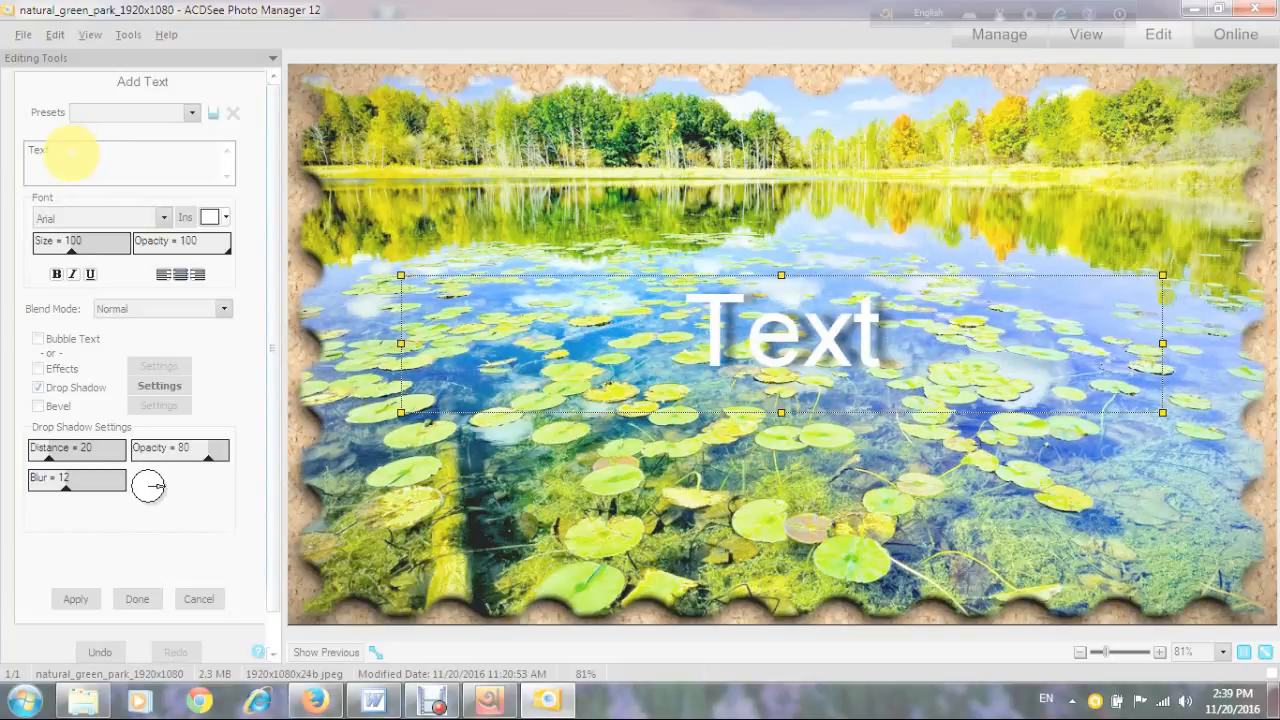
left_click(63, 151)
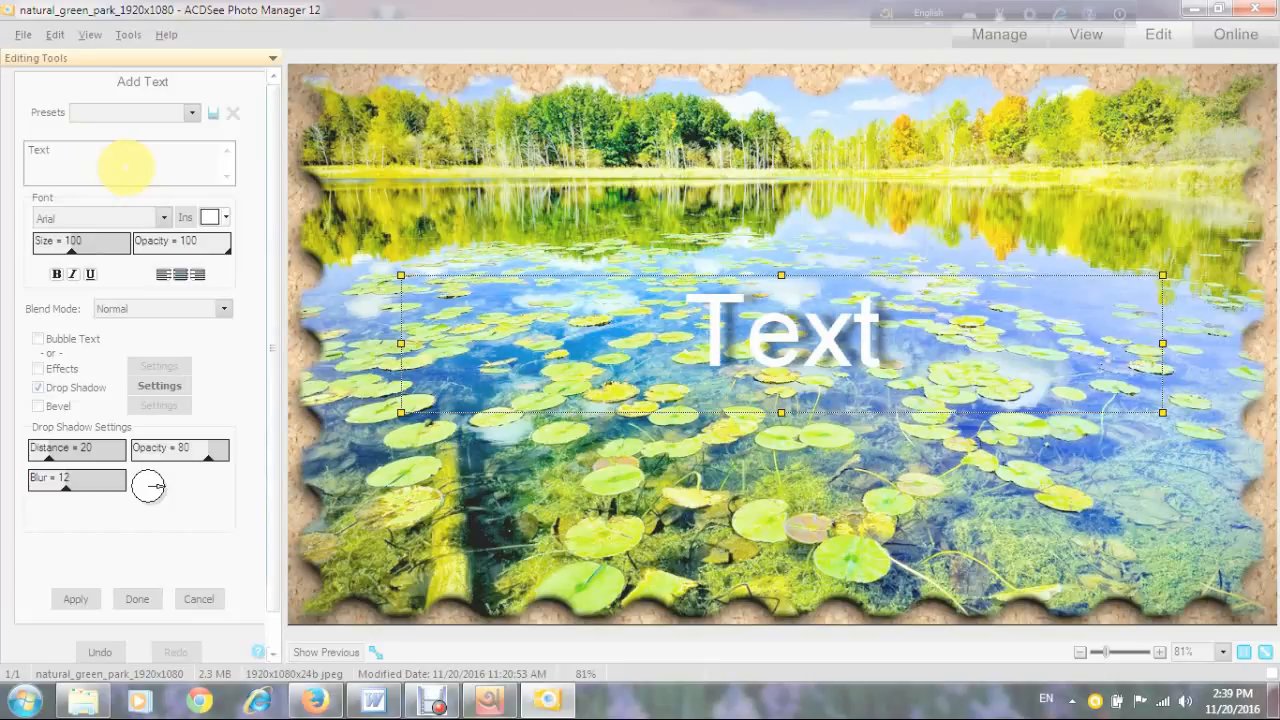
key("BackSpace")
key("BackSpace")
key("BackSpace")
key("BackSpace")
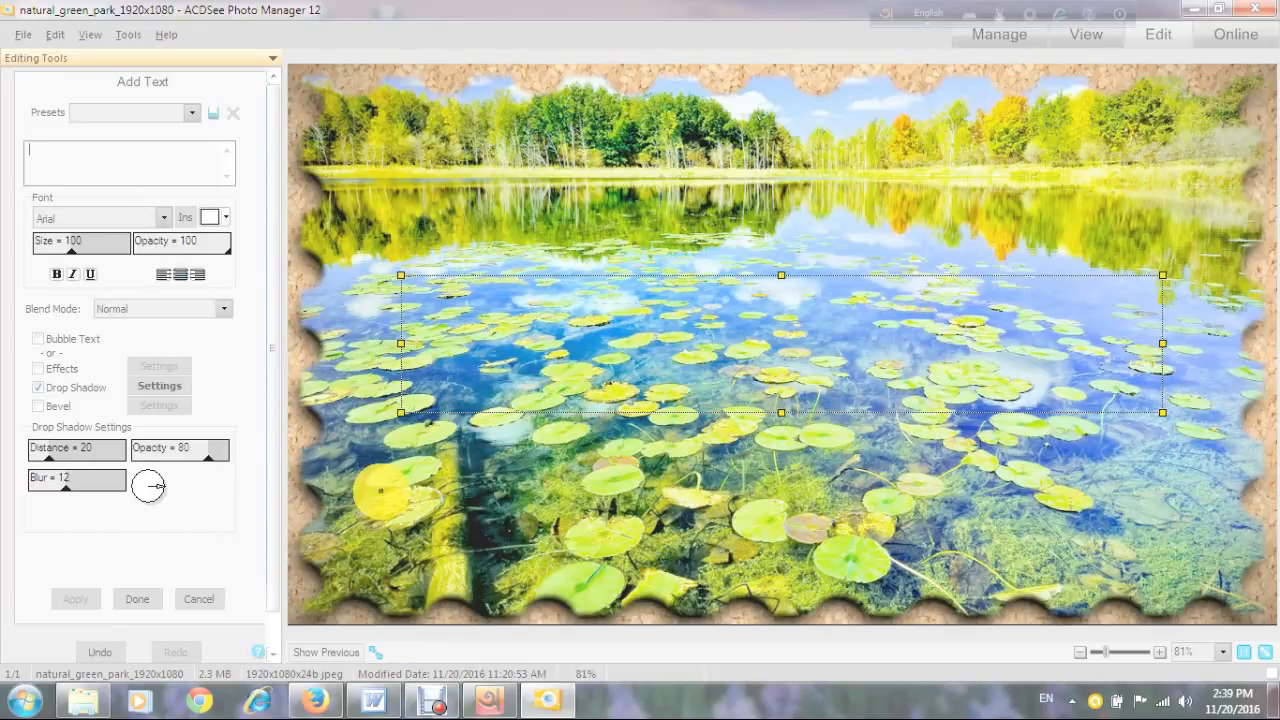
type("jaa")
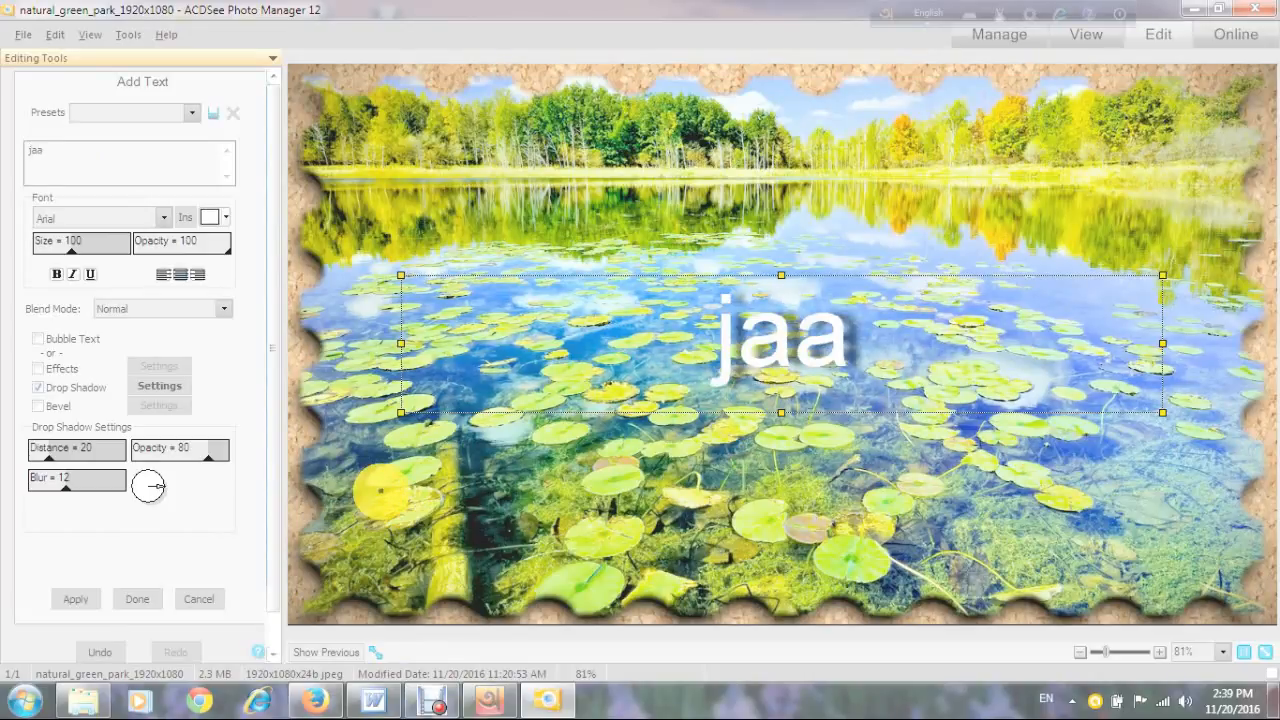
key("BackSpace")
key("BackSpace")
key("BackSpace")
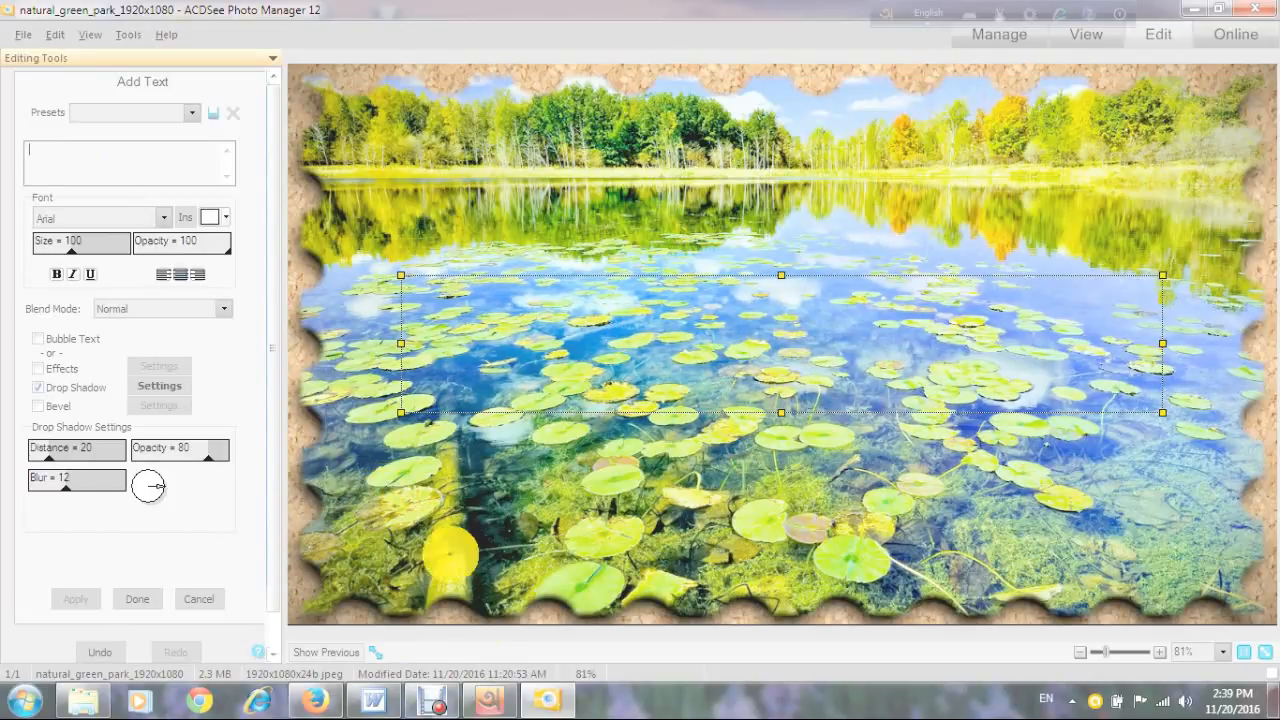
Switch to the Word document and copy the line "How to Create Thumbnail In ACD See Photo Manager 12"
key("alt+shift")
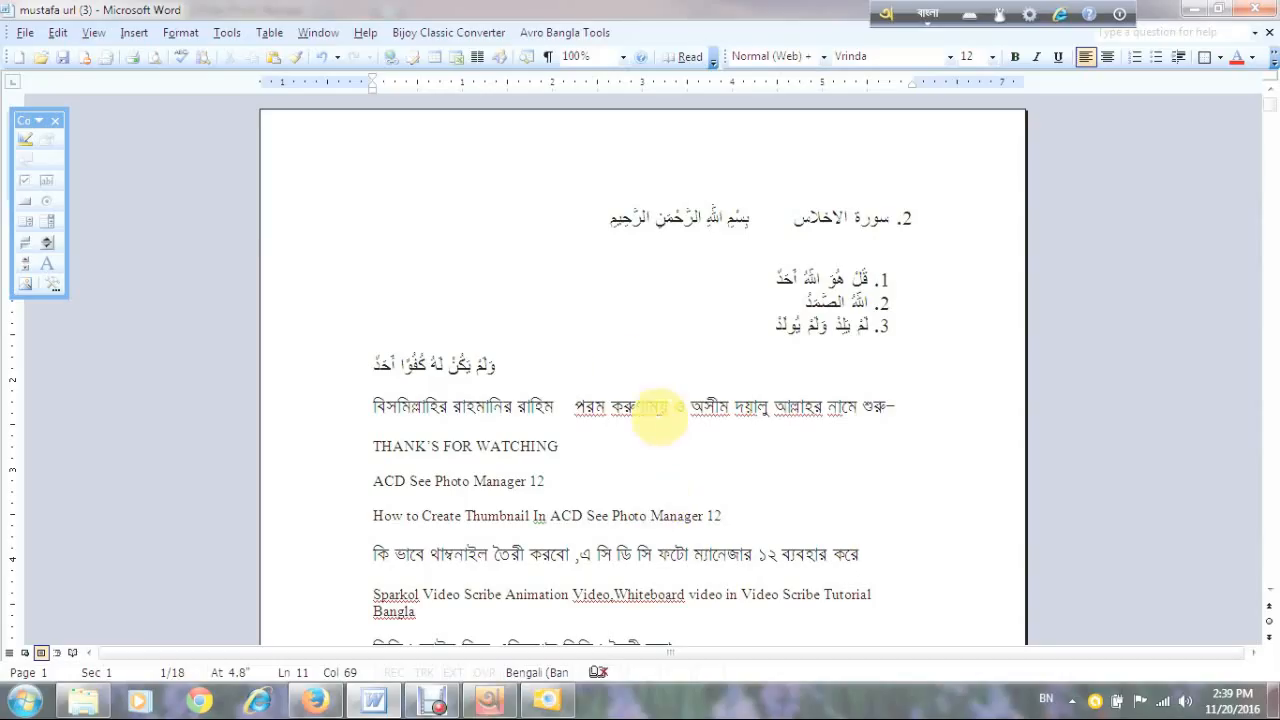
scroll(845, 455, "down", 1)
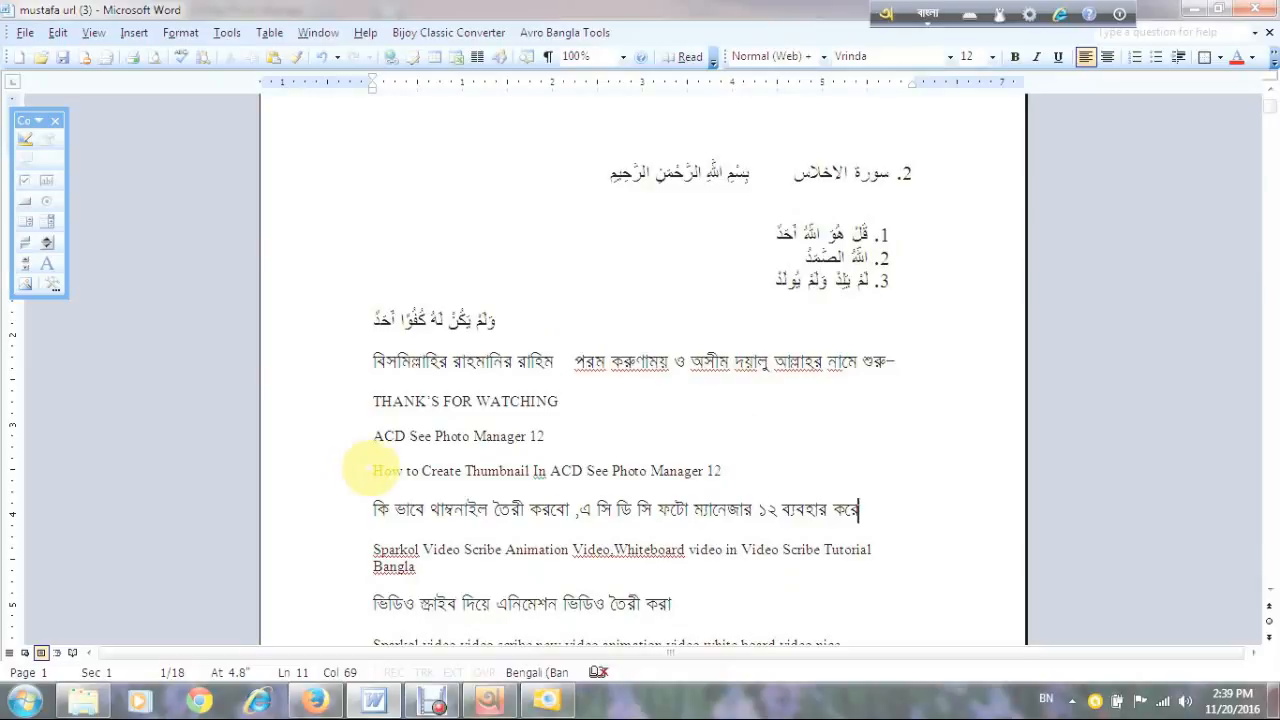
left_click_drag(378, 469, 712, 471)
key("ctrl+c")
right_click(704, 467)
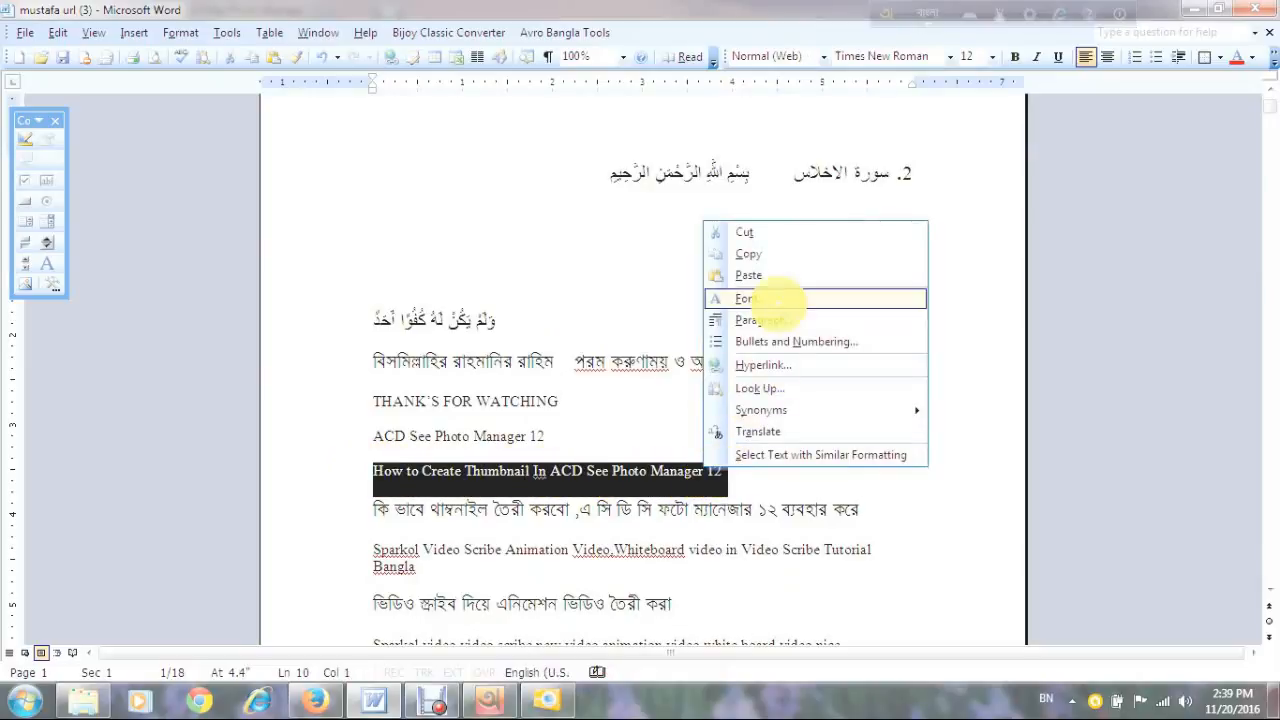
left_click(777, 253)
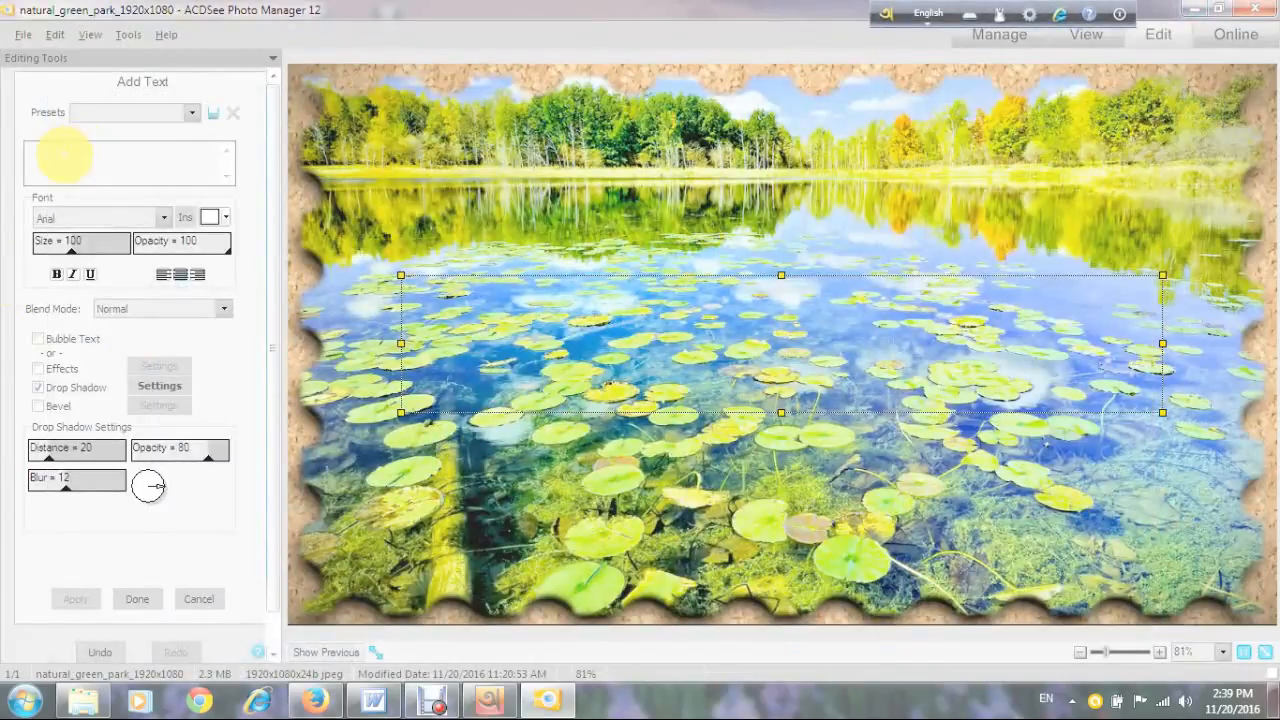
Back in ACDSee, paste the copied title as the overlay text at size 56 and position it across the top of the photo
right_click(62, 155)
left_click(163, 238)
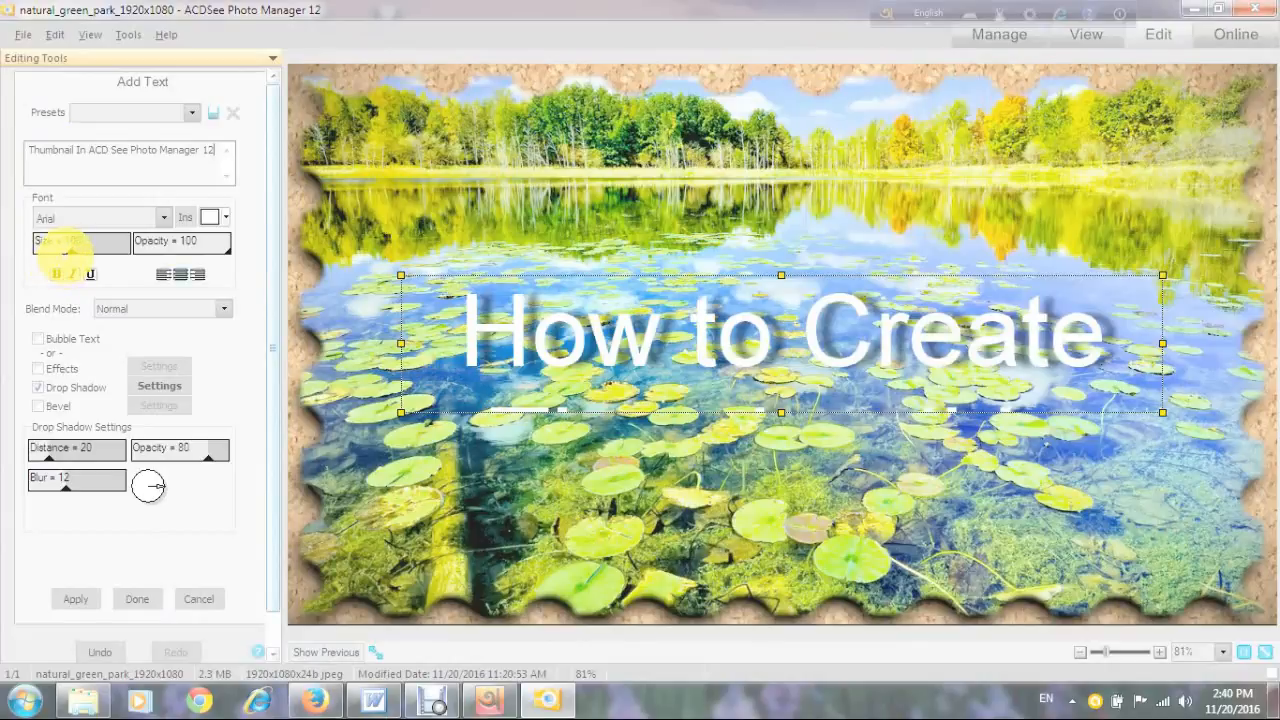
left_click_drag(68, 246, 55, 251)
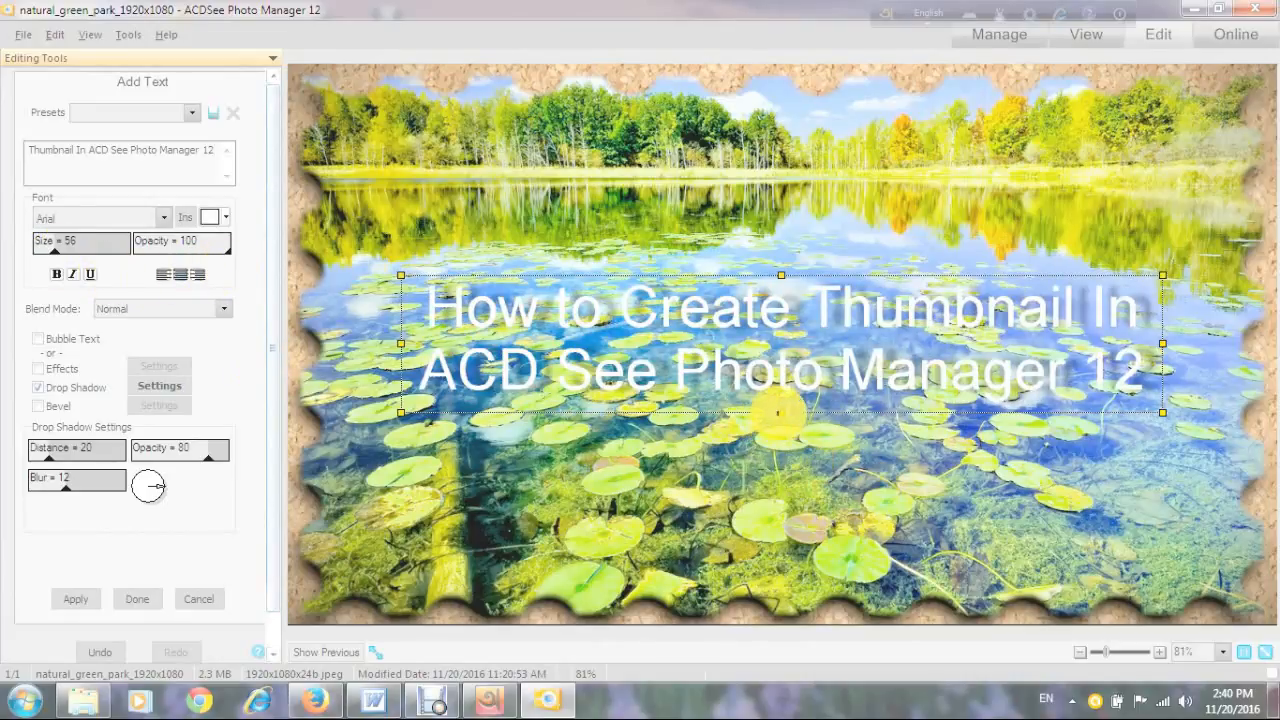
left_click_drag(781, 412, 780, 415)
left_click_drag(804, 343, 786, 152)
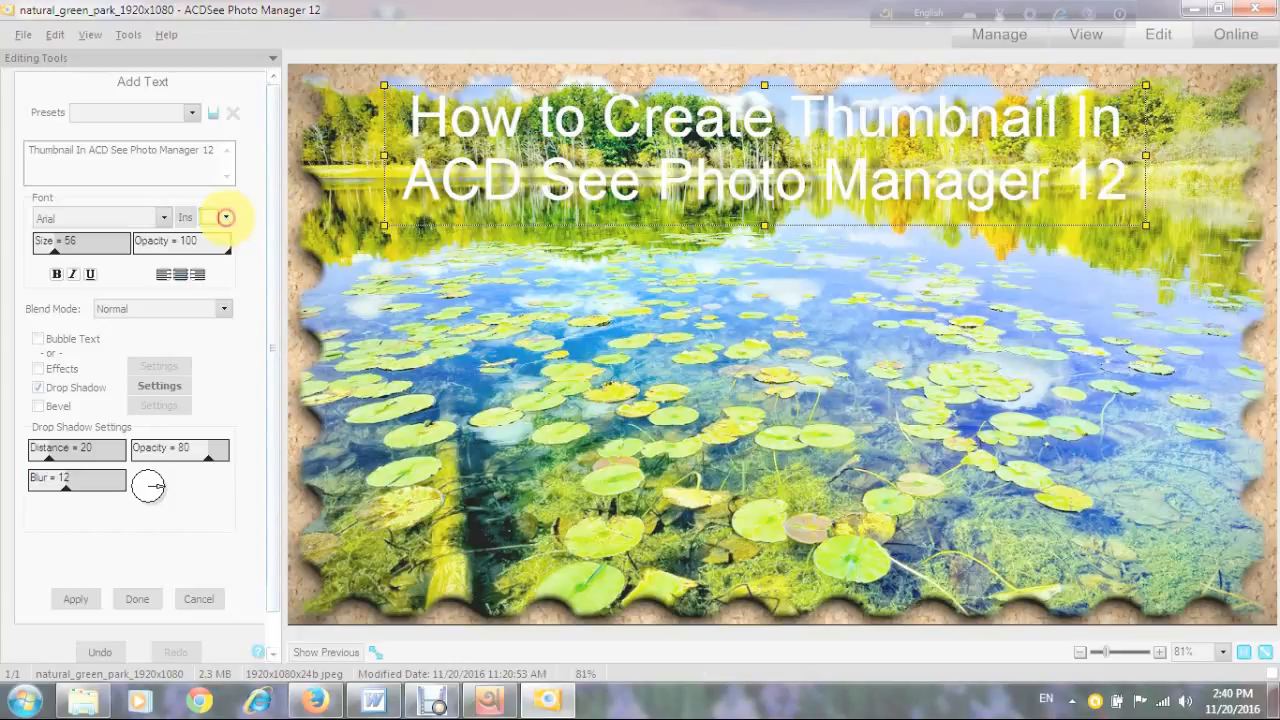
Colour the title text light cyan and set its drop shadow to distance 7, blur 4 and opacity 100
left_click(226, 217)
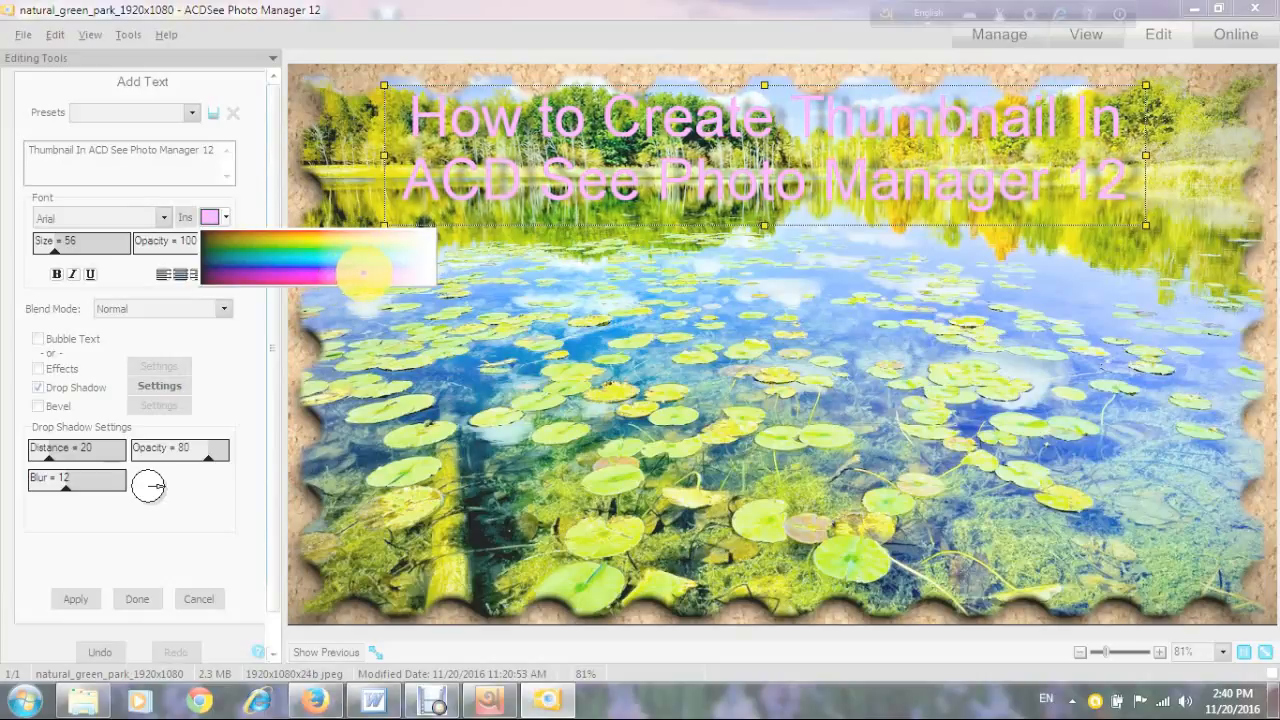
left_click(366, 258)
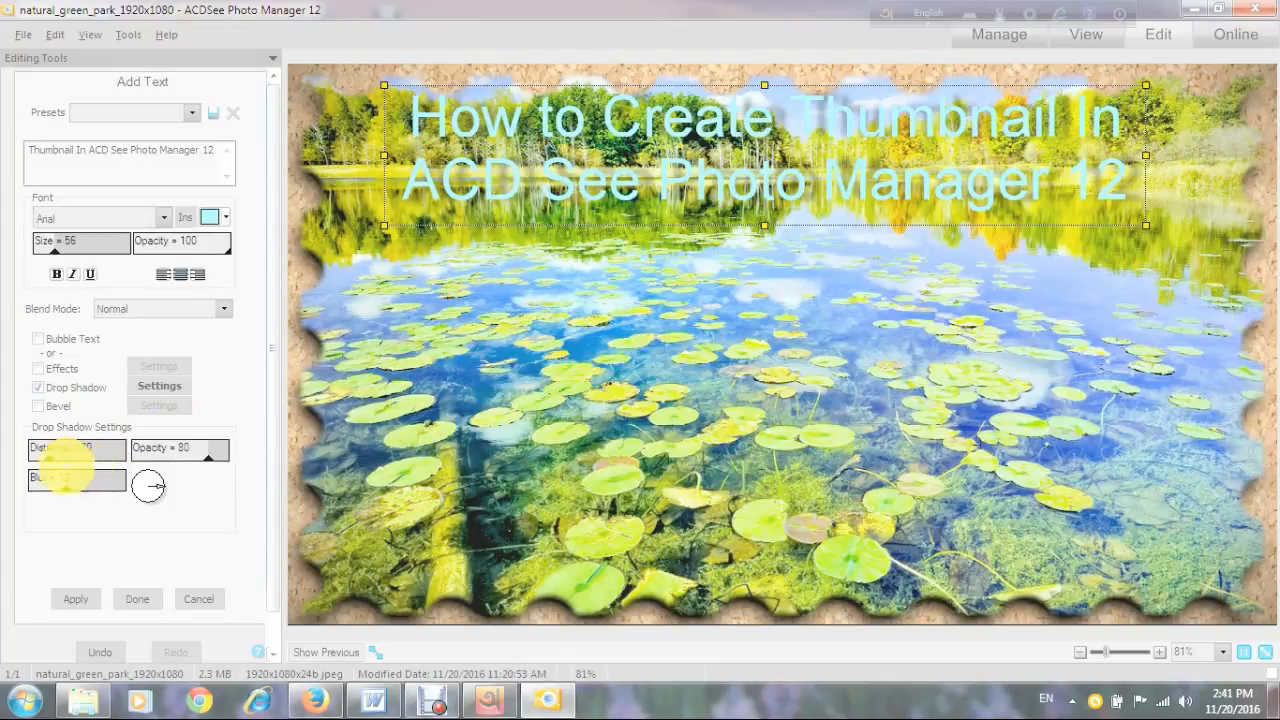
left_click(51, 456)
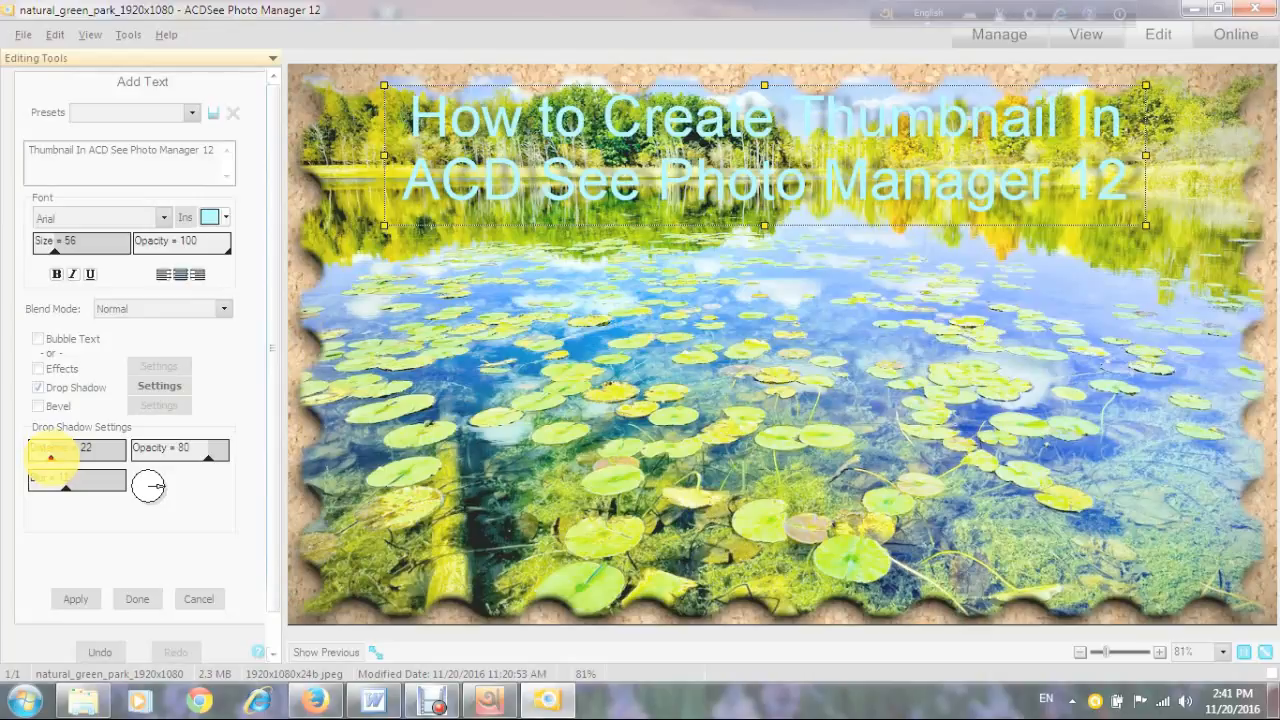
left_click_drag(50, 456, 35, 457)
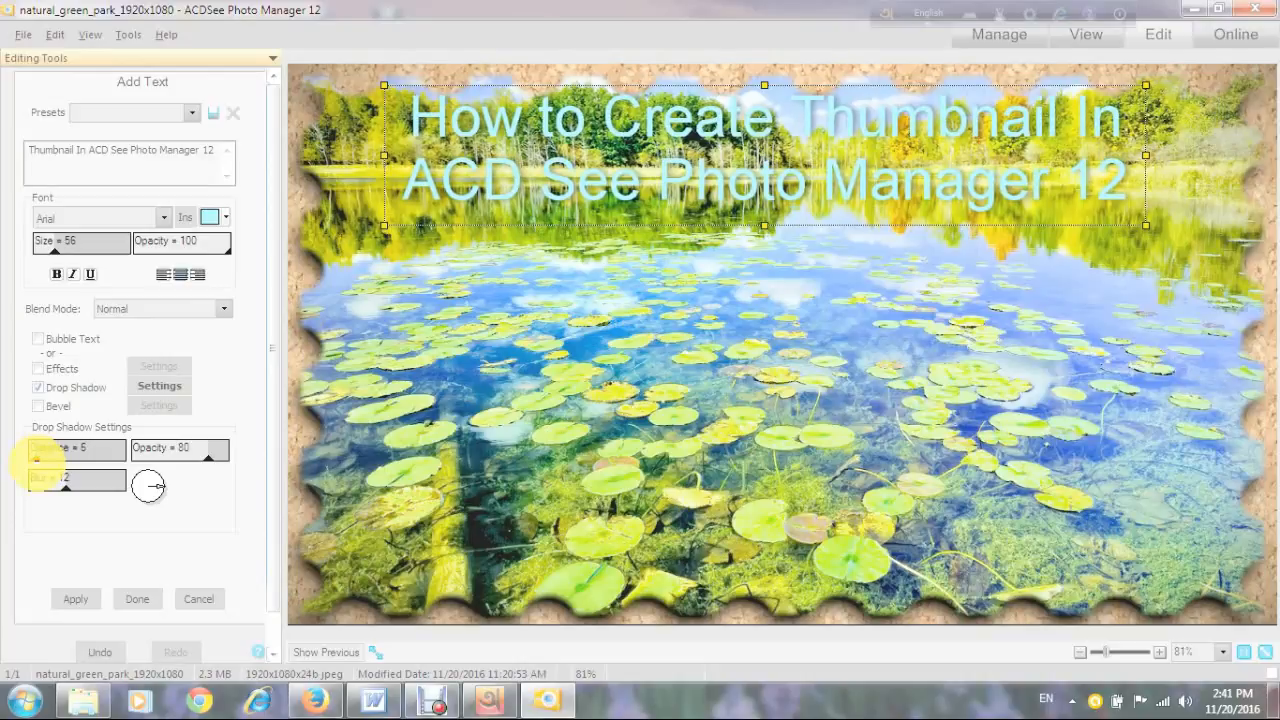
left_click_drag(36, 458, 37, 458)
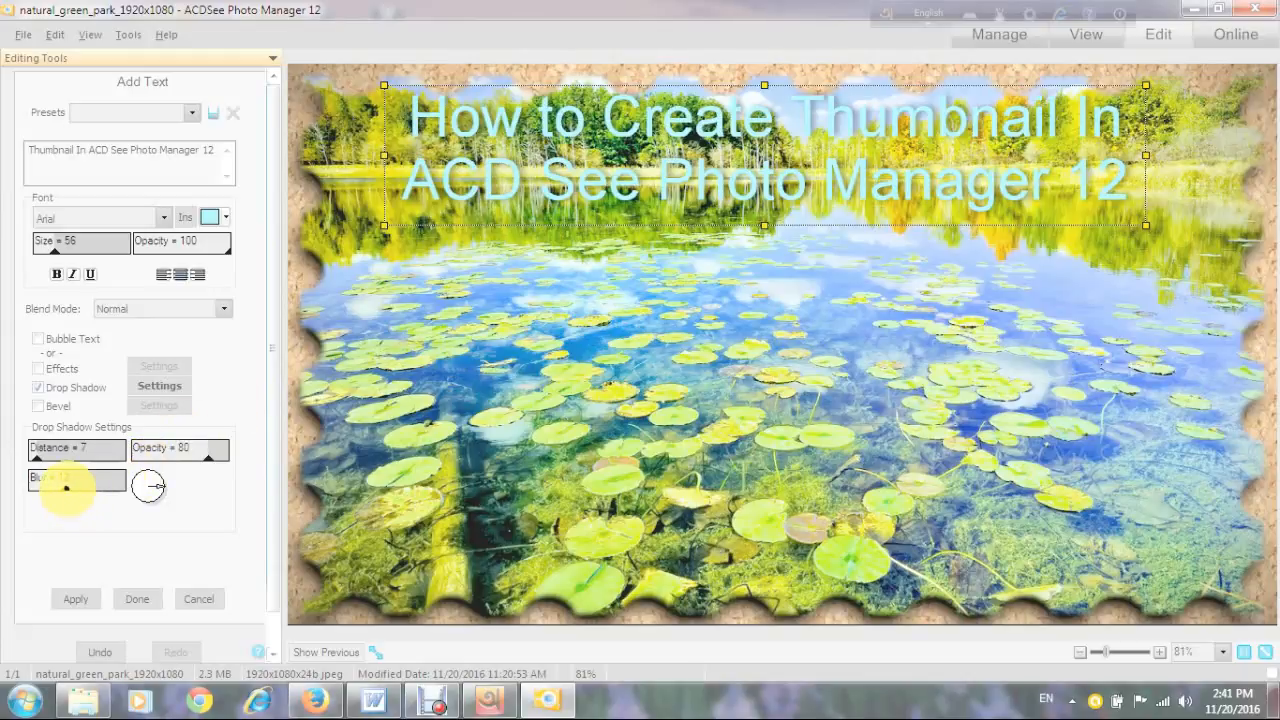
left_click_drag(66, 487, 40, 484)
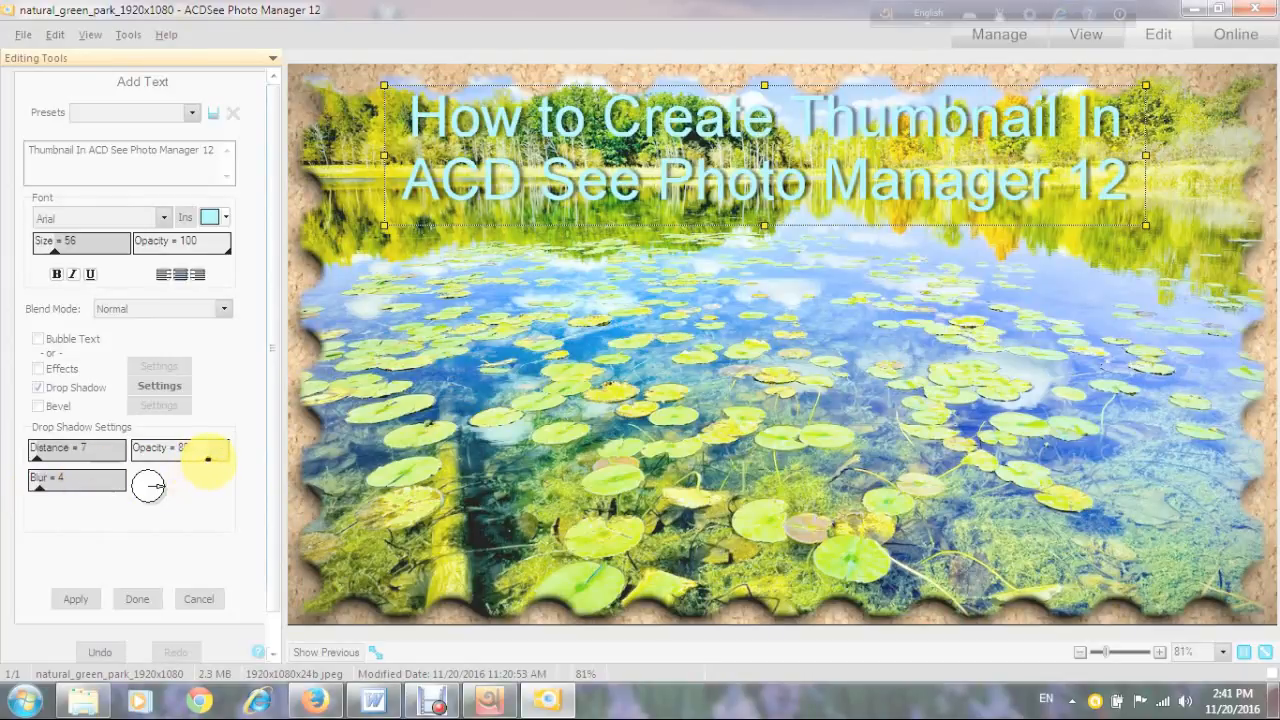
left_click_drag(207, 458, 228, 460)
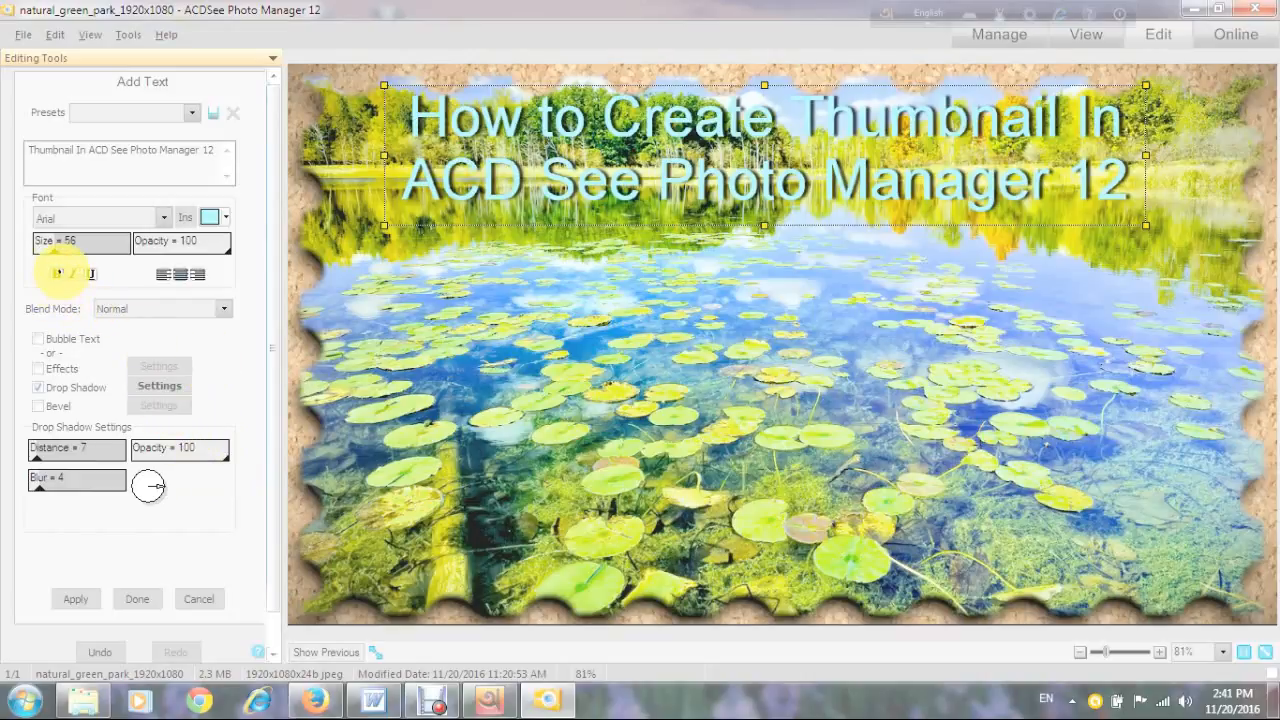
Make the title text bold, trying italic and underline as well and removing both again
left_click(57, 273)
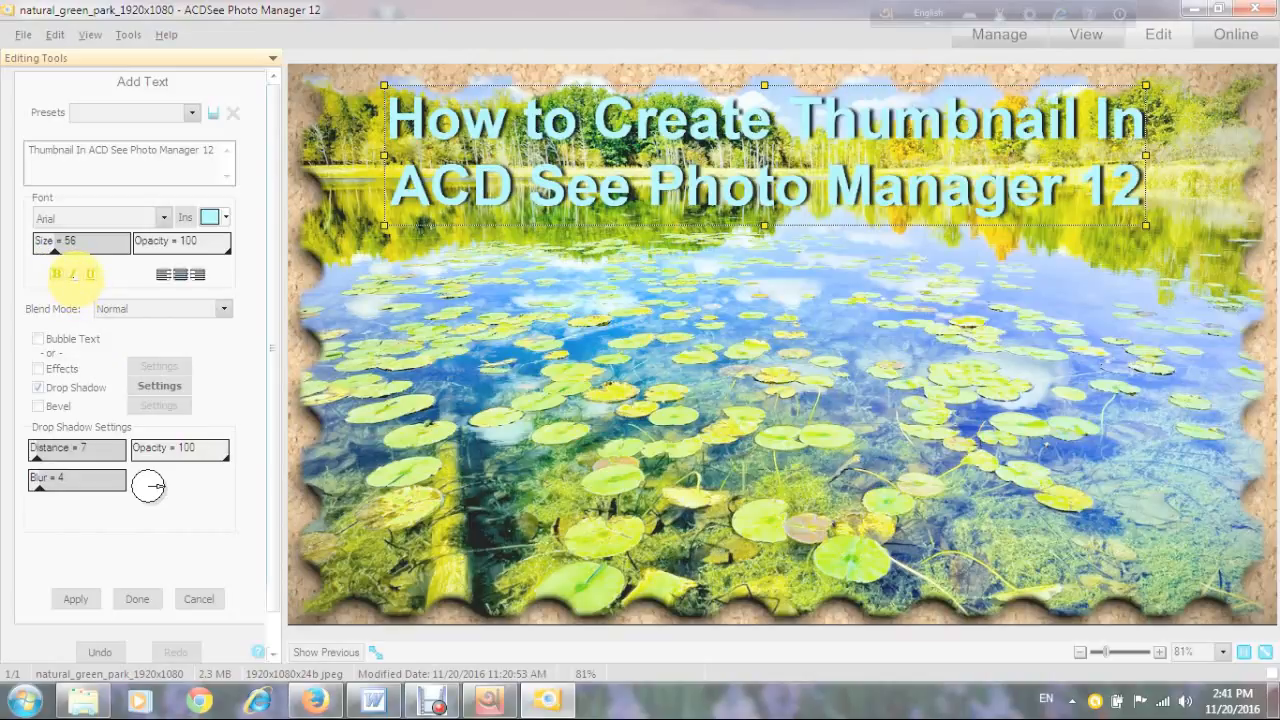
left_click(73, 273)
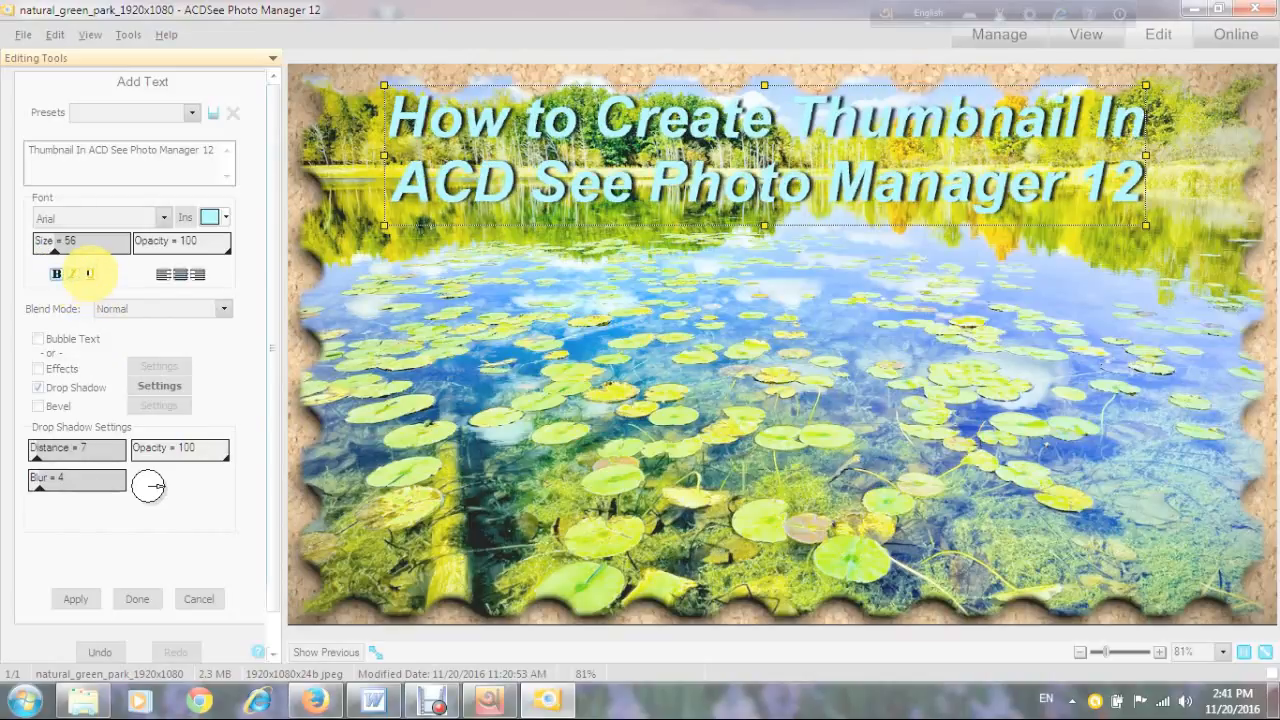
left_click(89, 273)
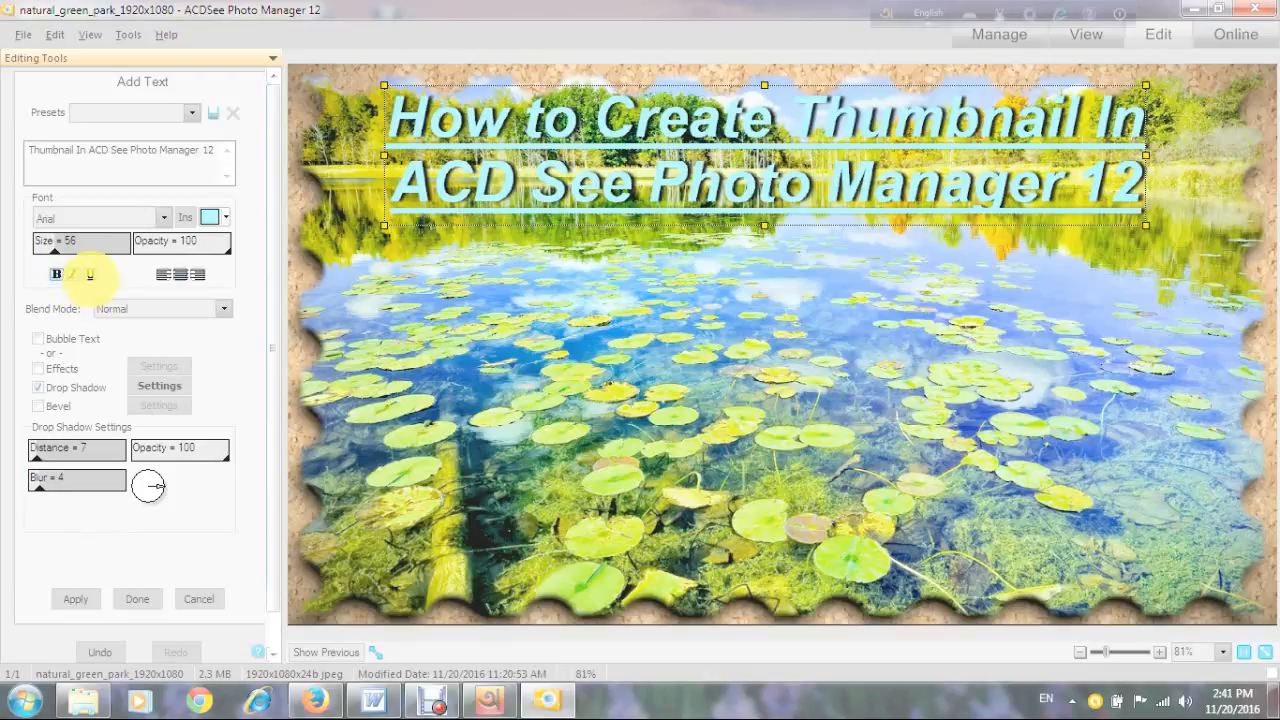
left_click(89, 273)
left_click(69, 273)
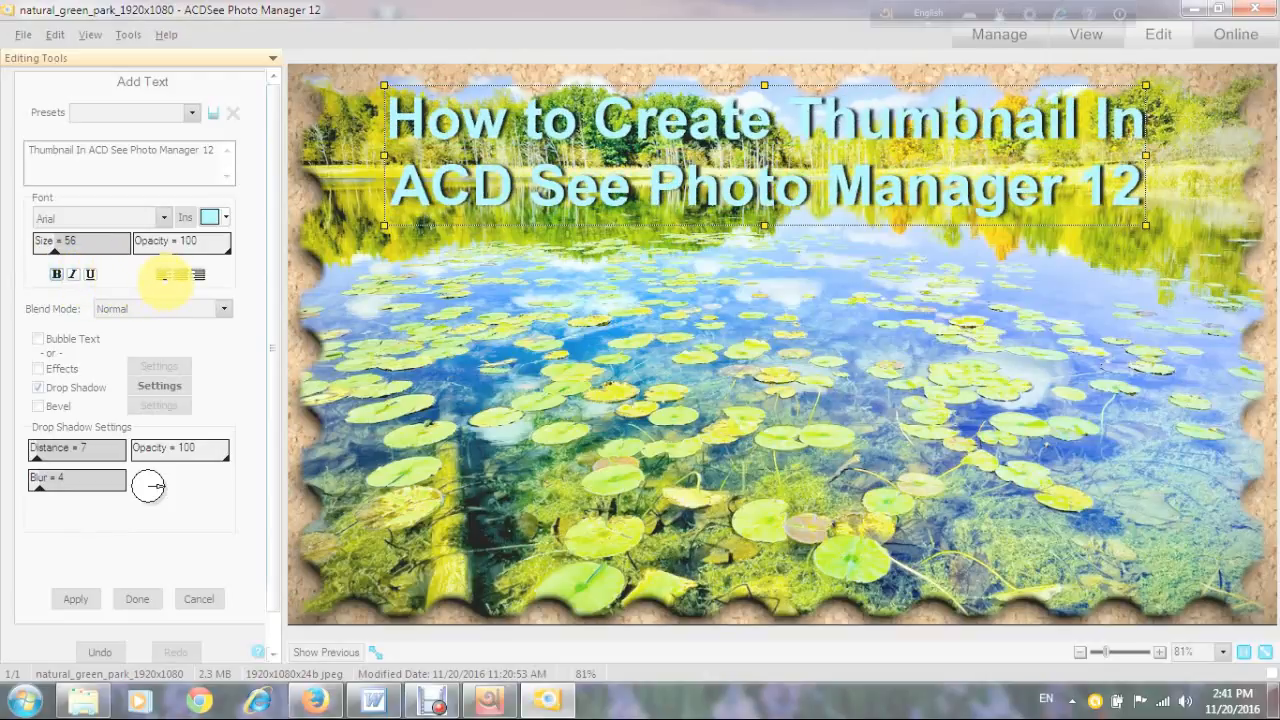
Try left and right alignment for the title text and return it to centre alignment
left_click(163, 274)
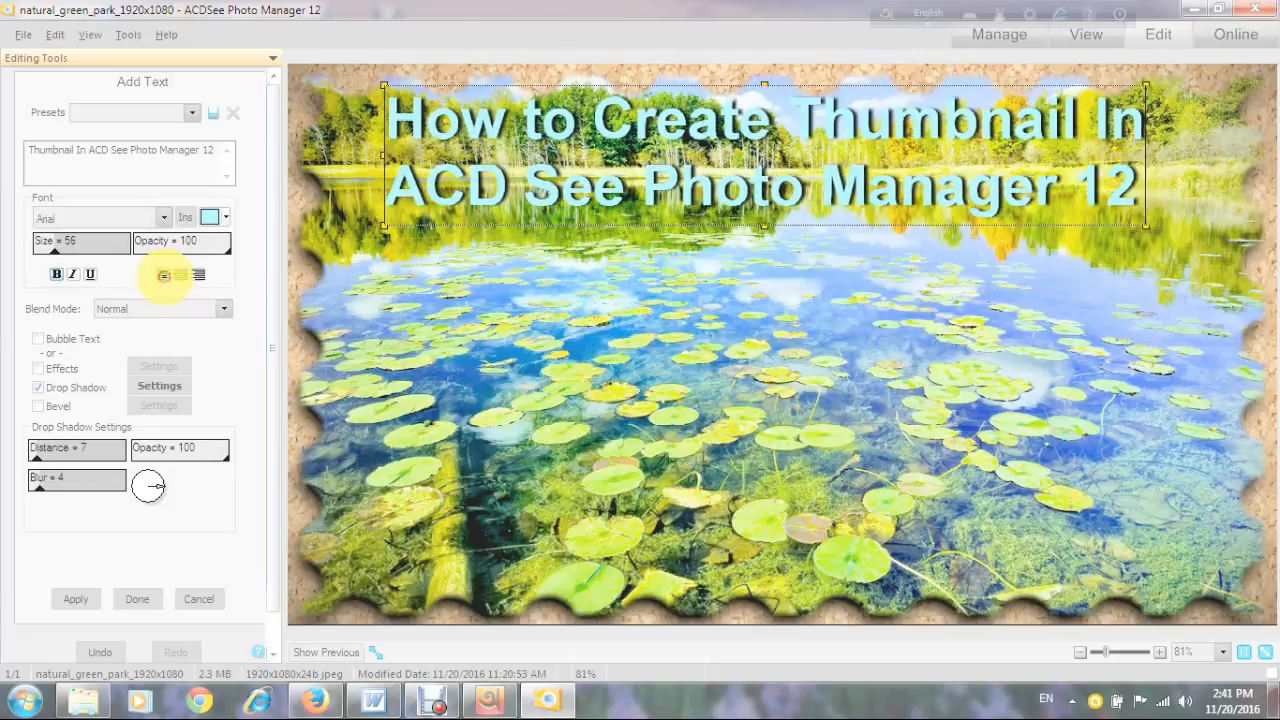
left_click(196, 275)
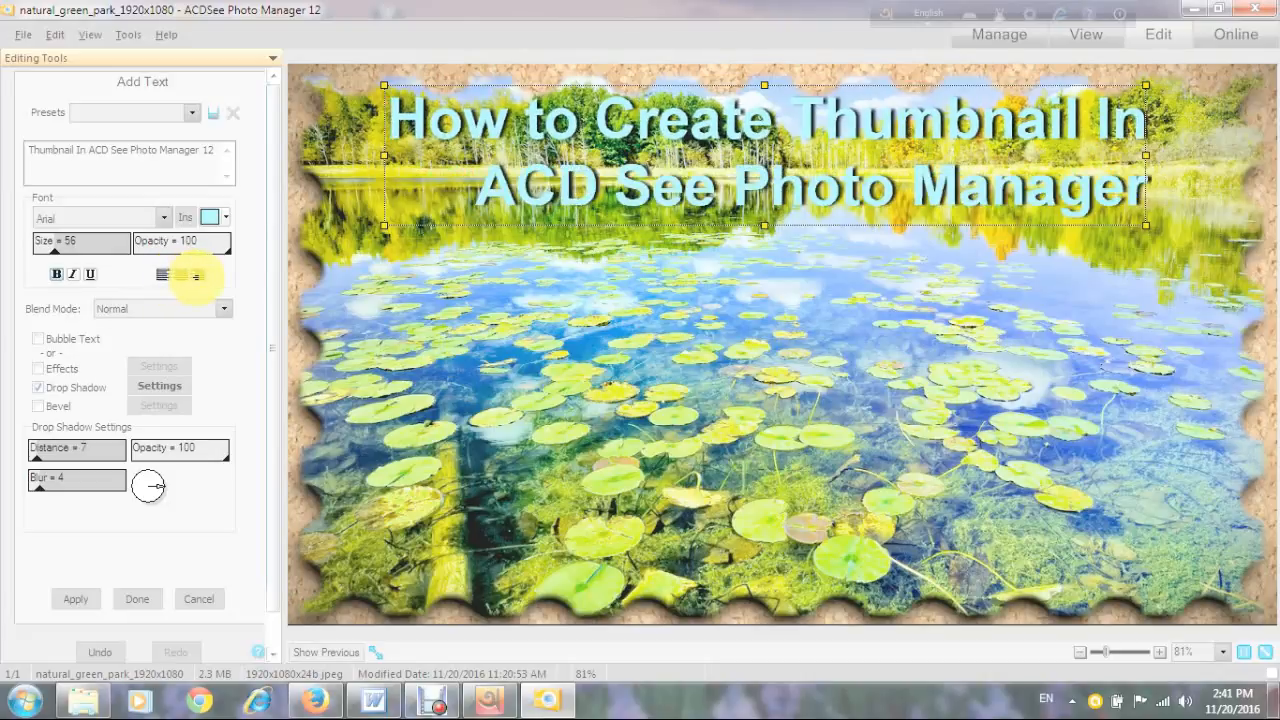
left_click(180, 275)
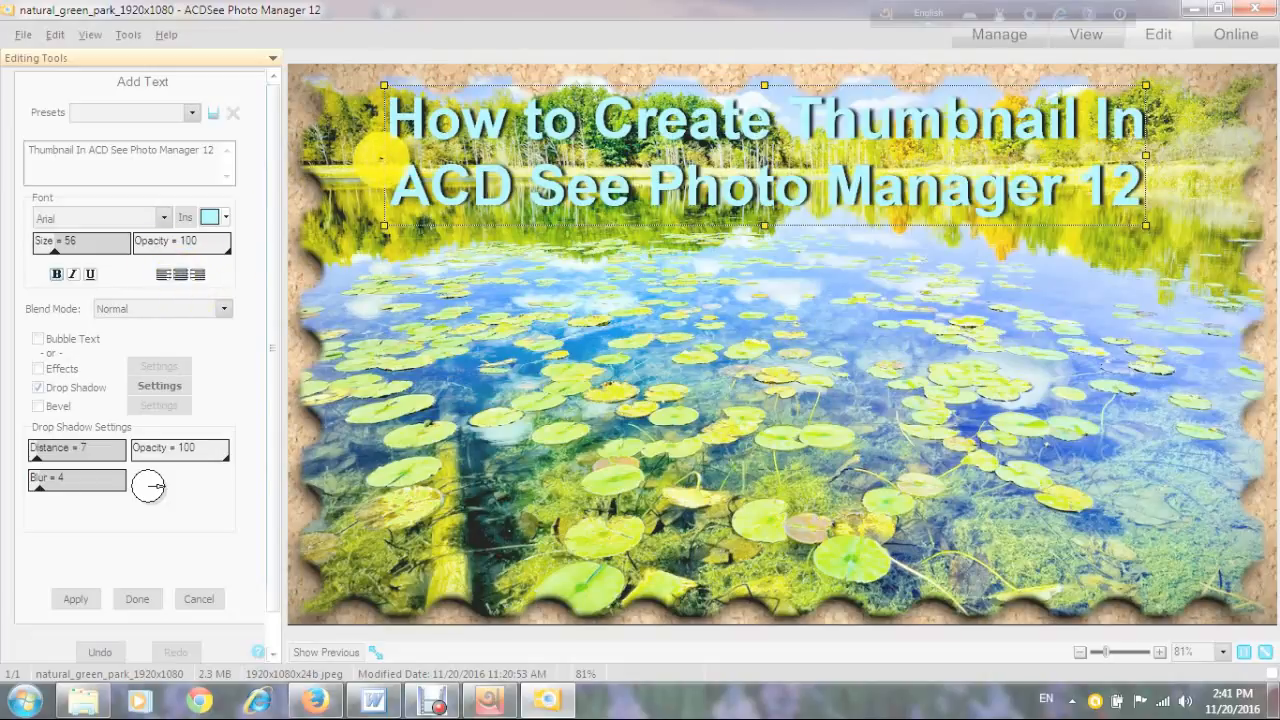
Widen the title's text box to the full width of the photo and keep the text centred after trying left and right alignment
left_click_drag(384, 155, 286, 153)
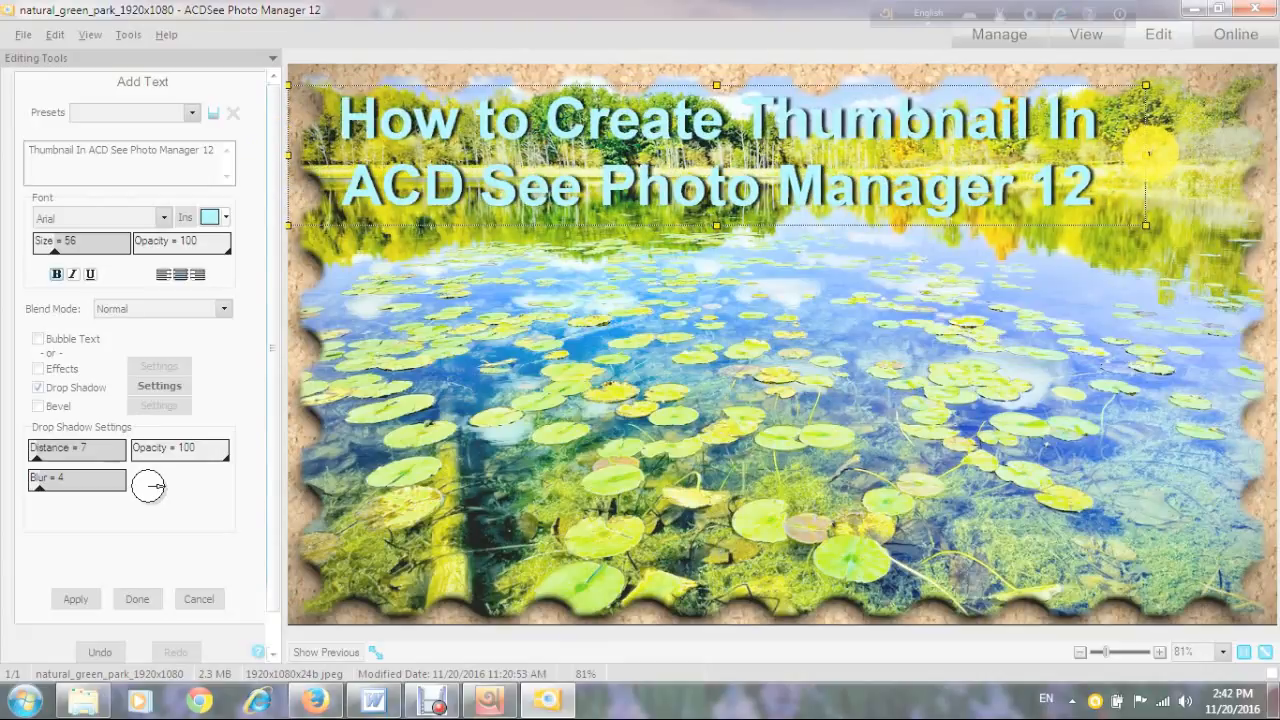
left_click_drag(1146, 155, 1273, 155)
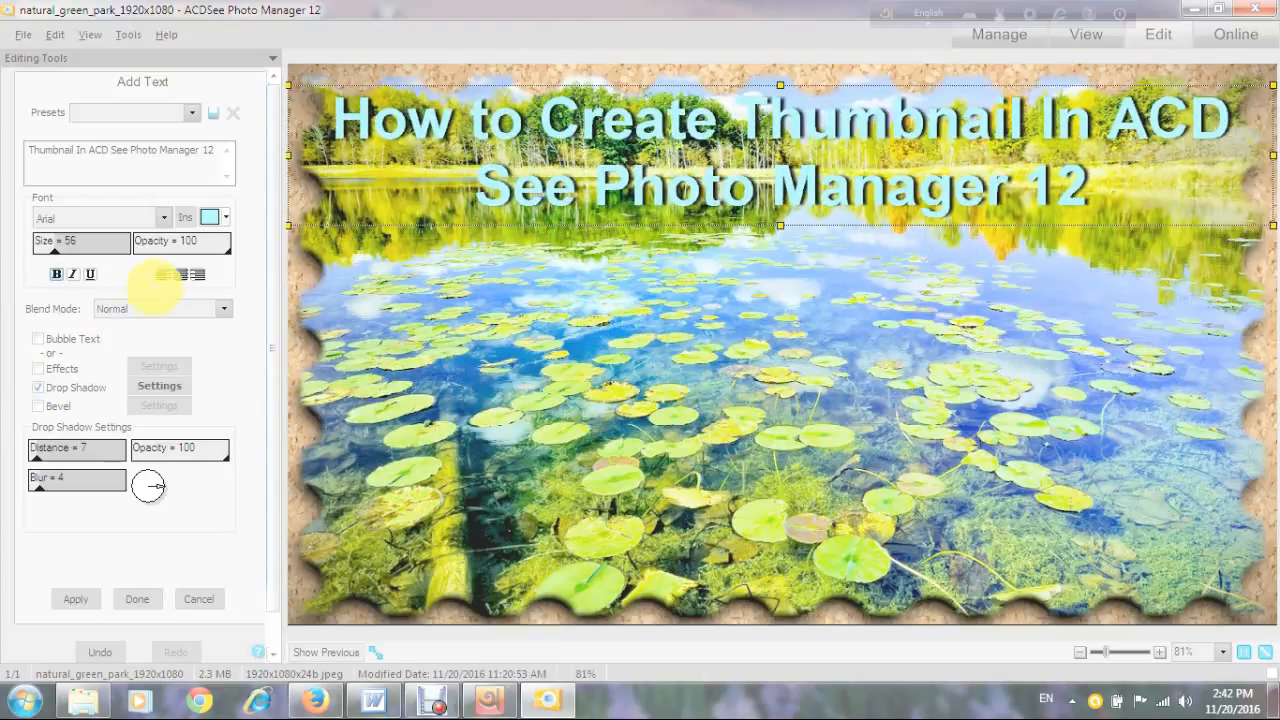
left_click(162, 274)
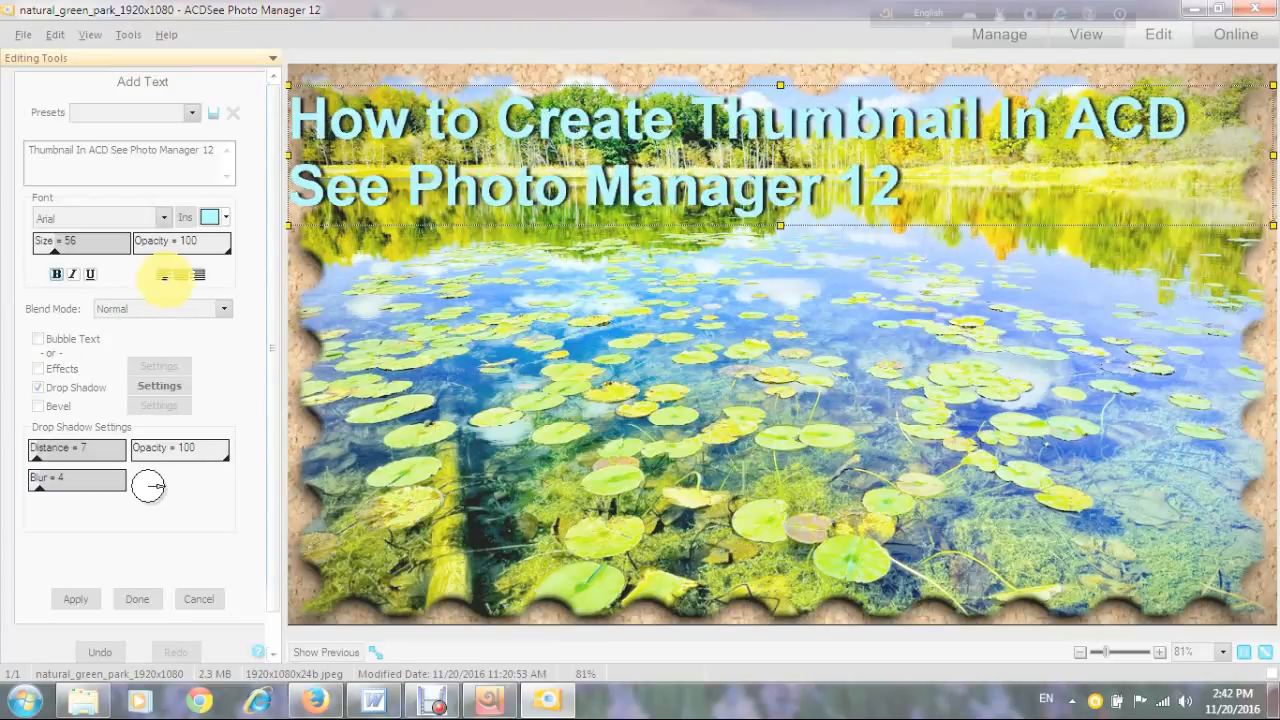
left_click(196, 274)
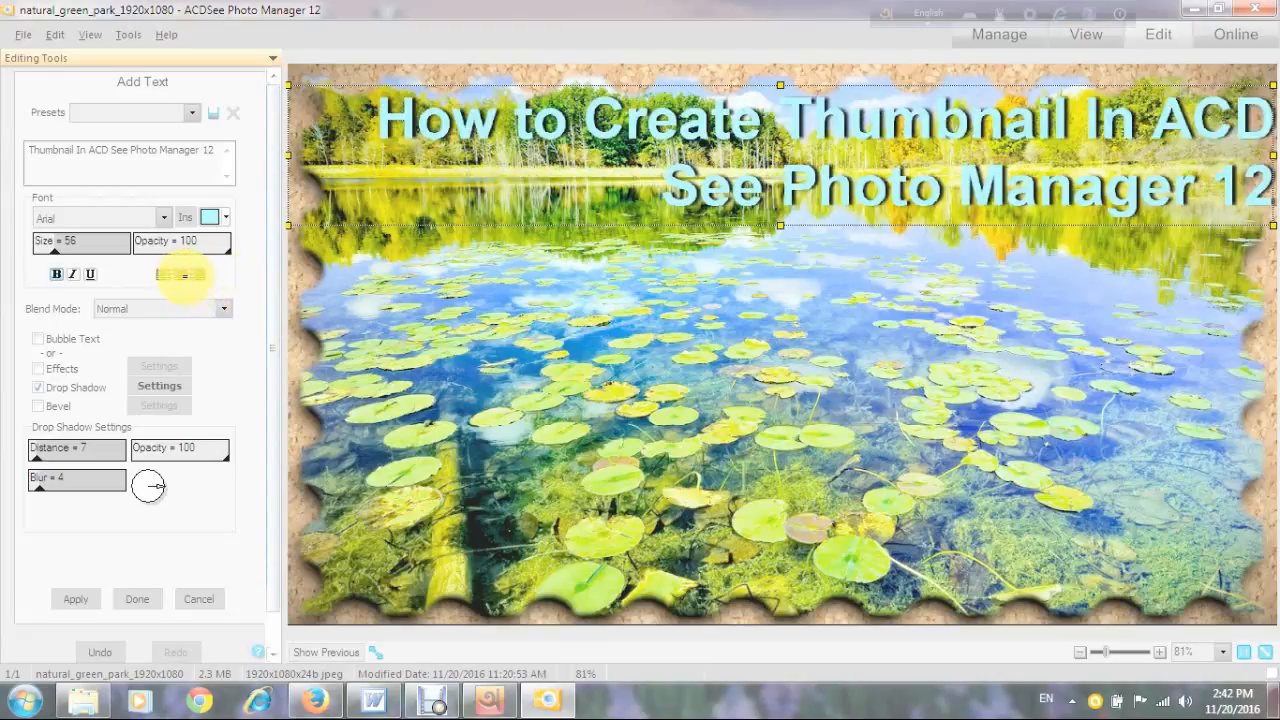
left_click(180, 274)
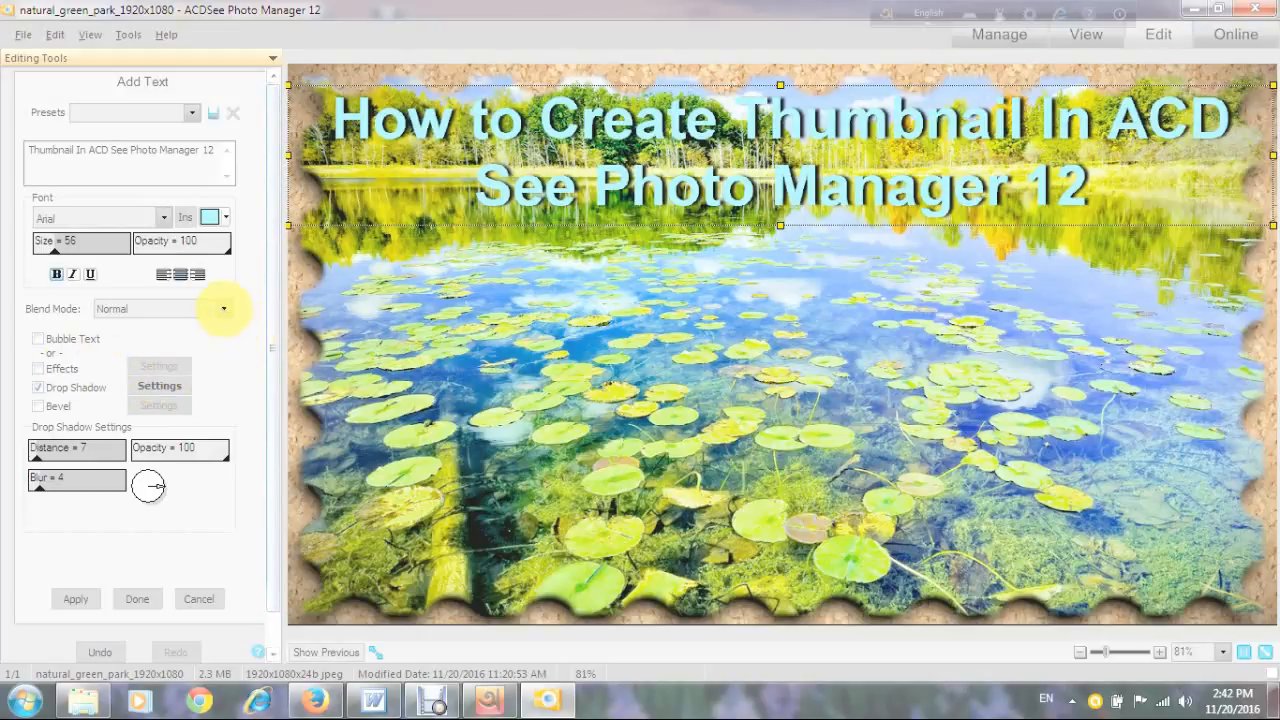
Try the Screen, Multiply, Dodge, Burn, Difference, Hard Light, Soft Light, Hue and Saturation blend modes on the title and return to Normal
left_click(223, 308)
left_click(203, 338)
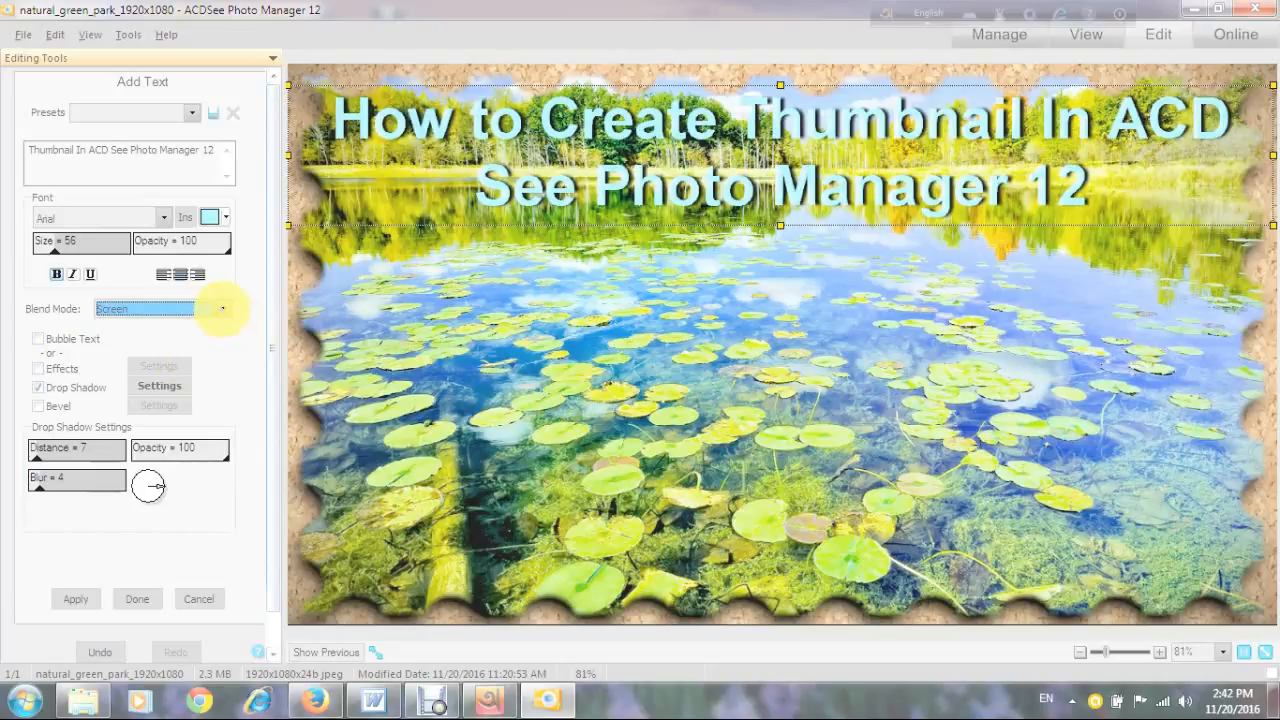
left_click(222, 308)
left_click(185, 348)
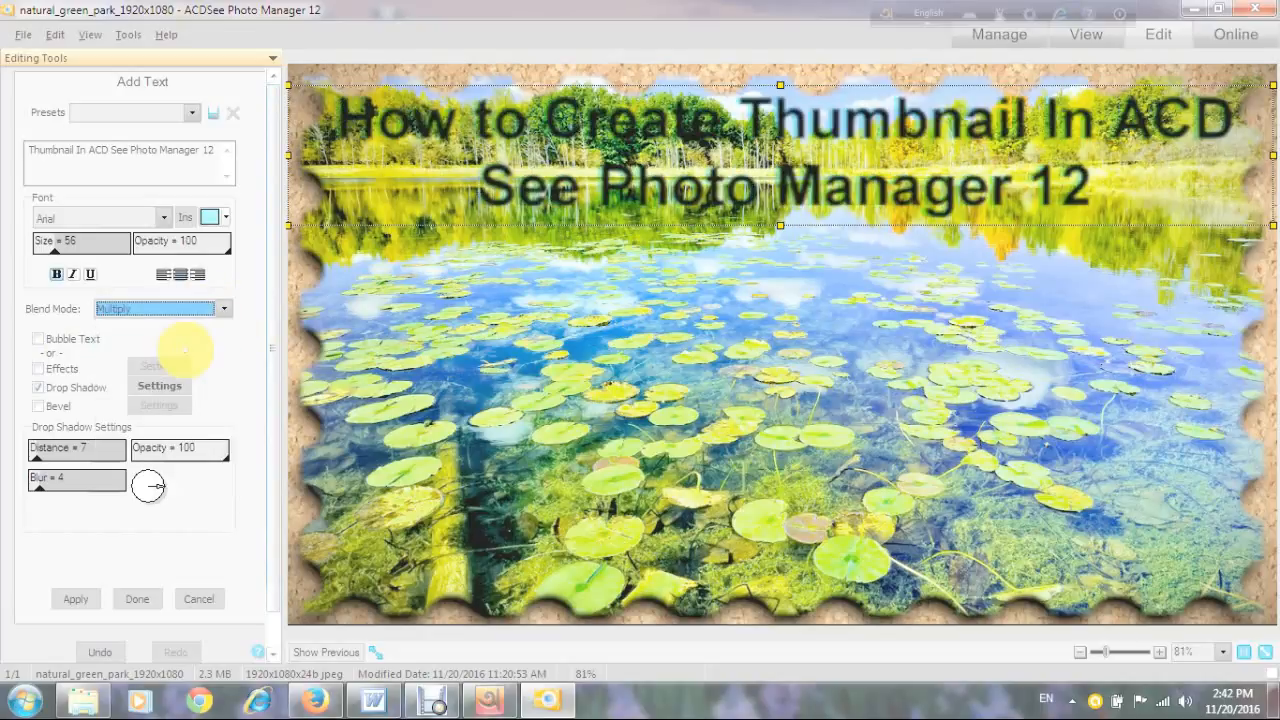
left_click(222, 310)
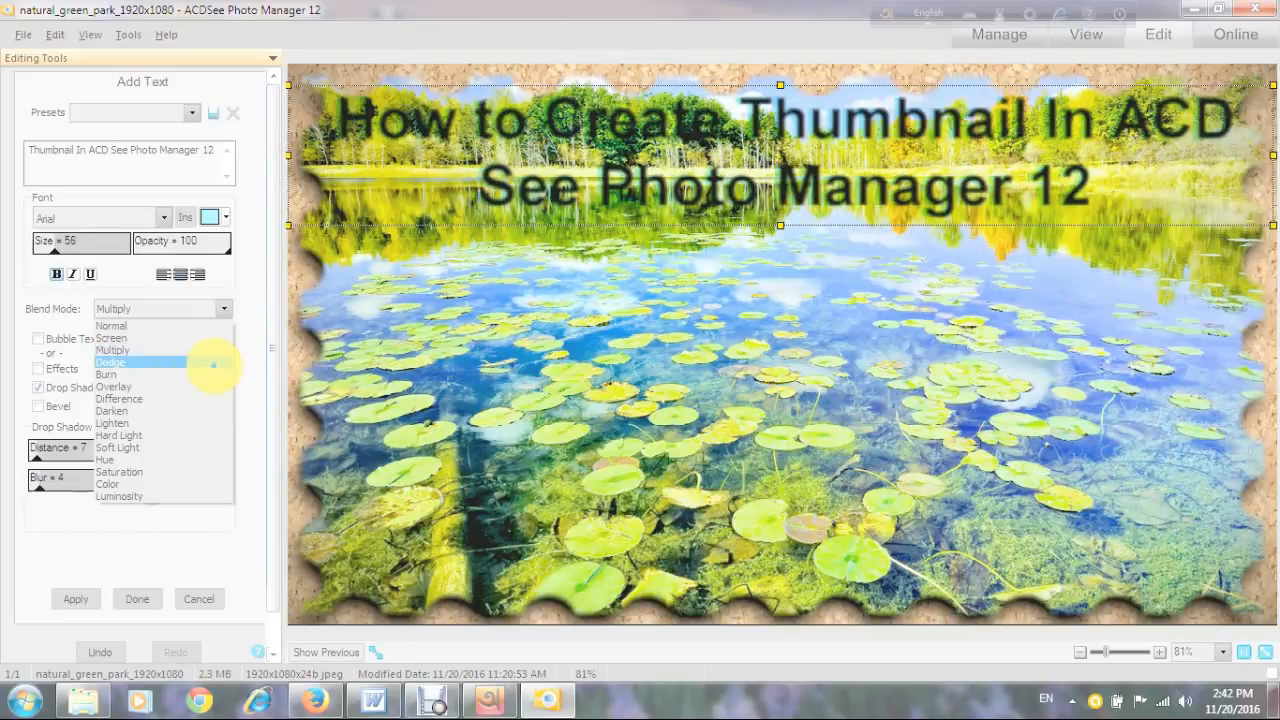
left_click(218, 364)
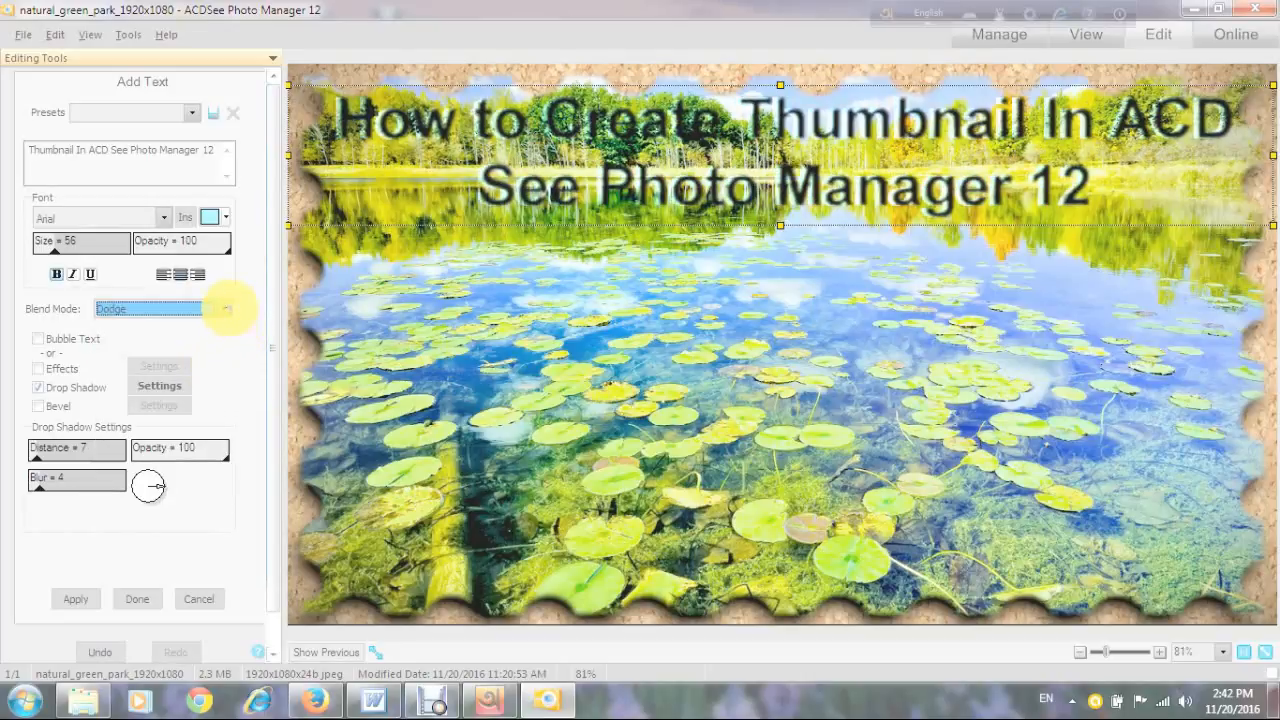
left_click(226, 308)
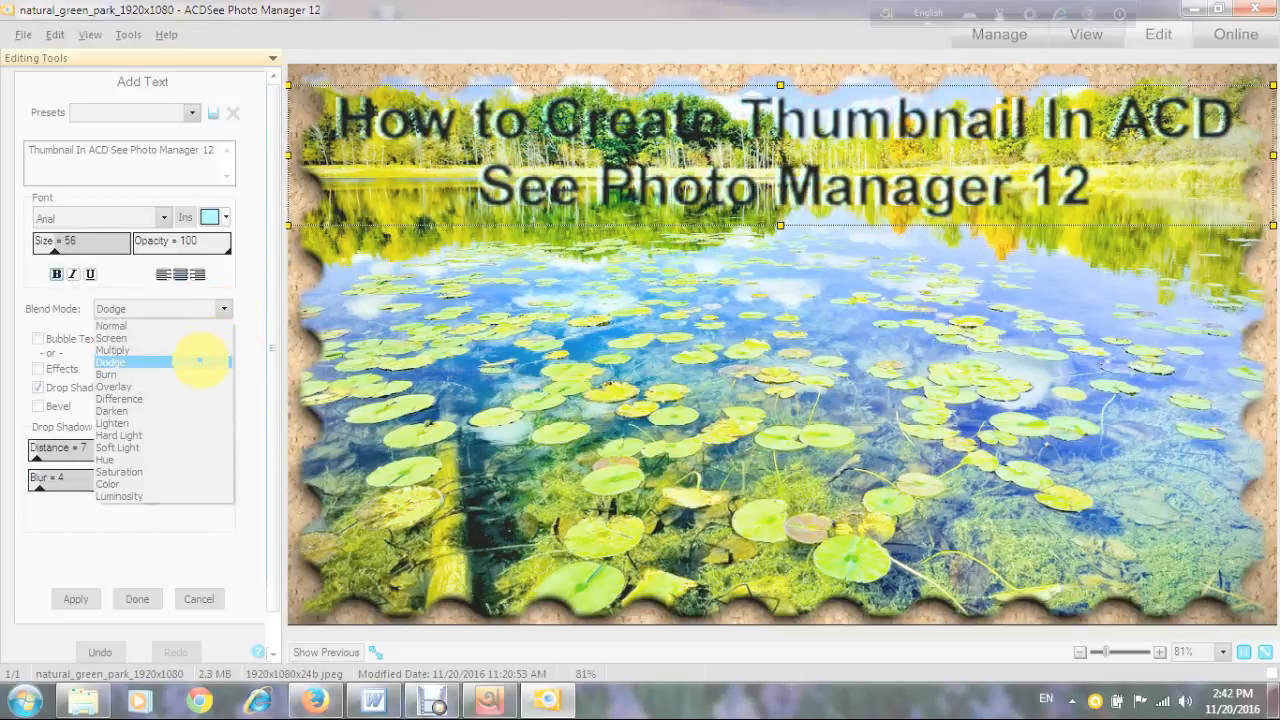
left_click(198, 375)
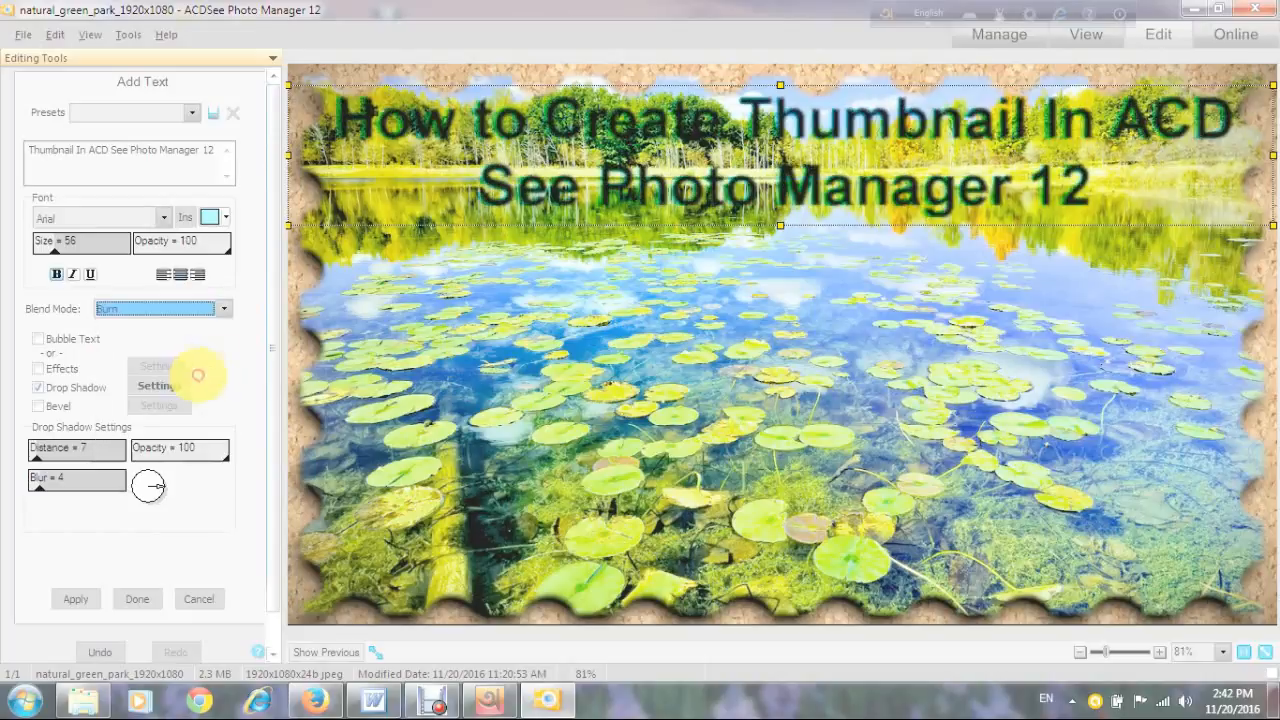
left_click(226, 309)
left_click(203, 380)
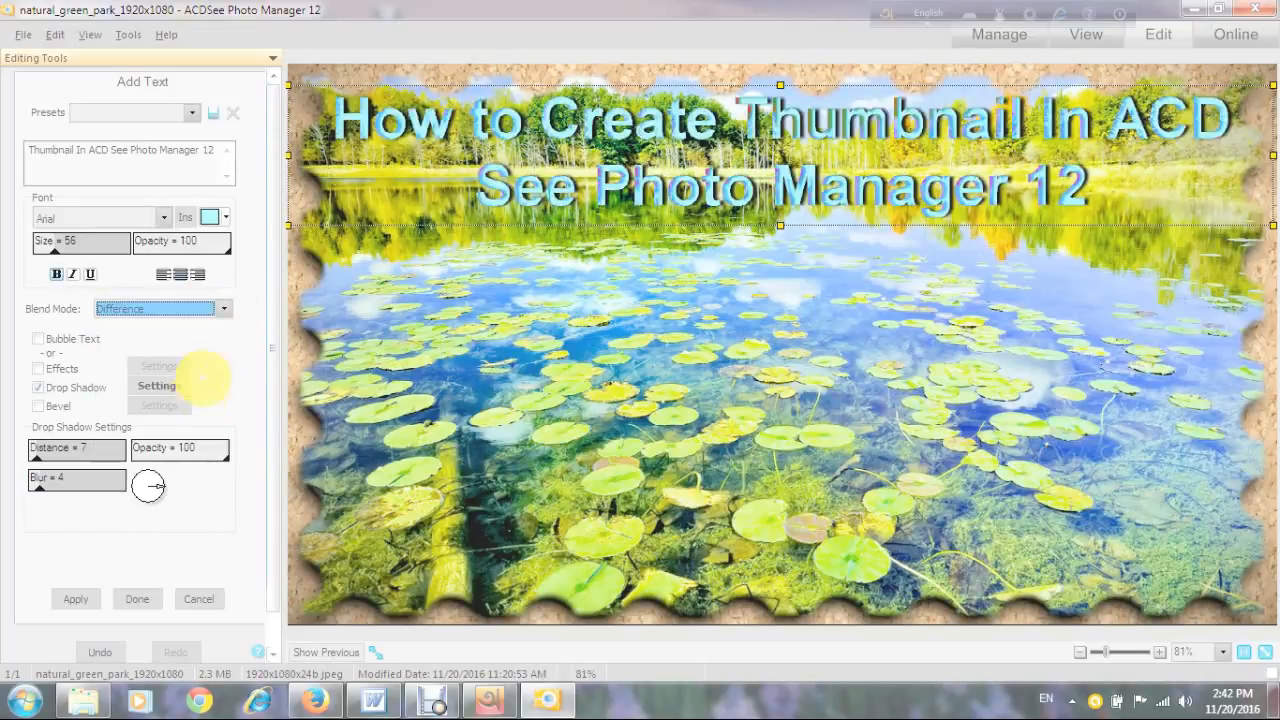
left_click(224, 307)
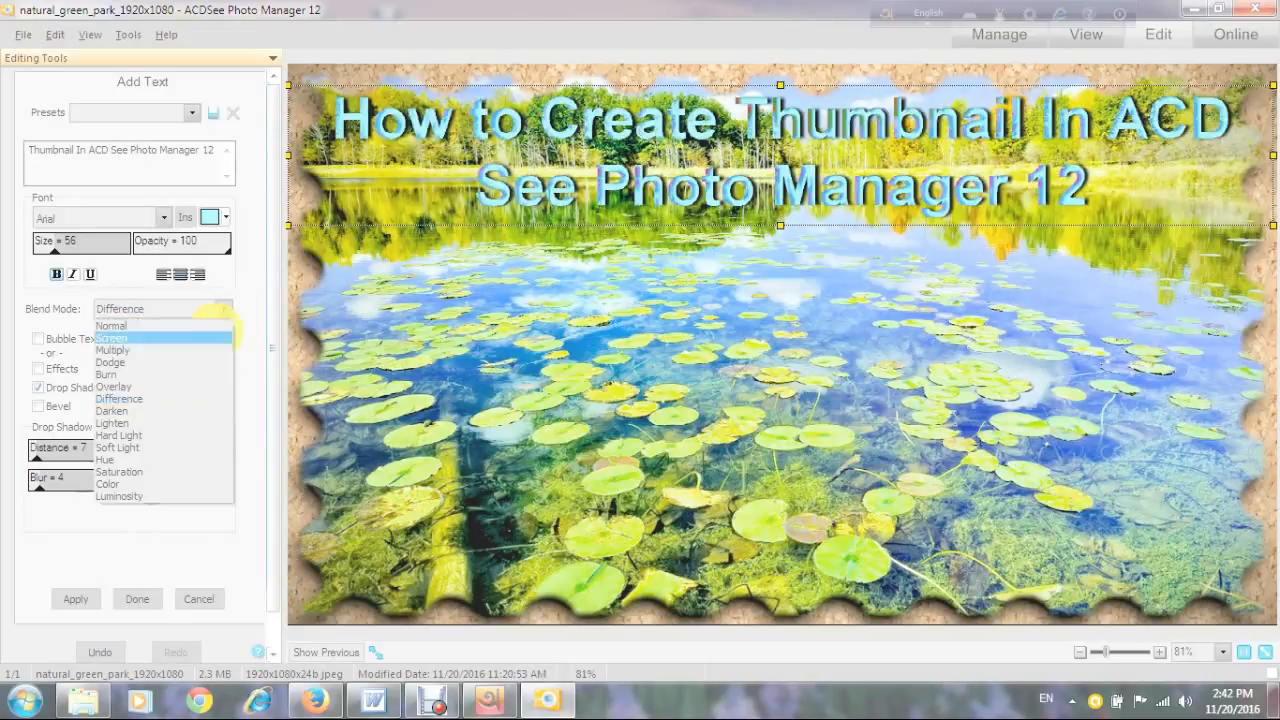
left_click(184, 435)
left_click(224, 312)
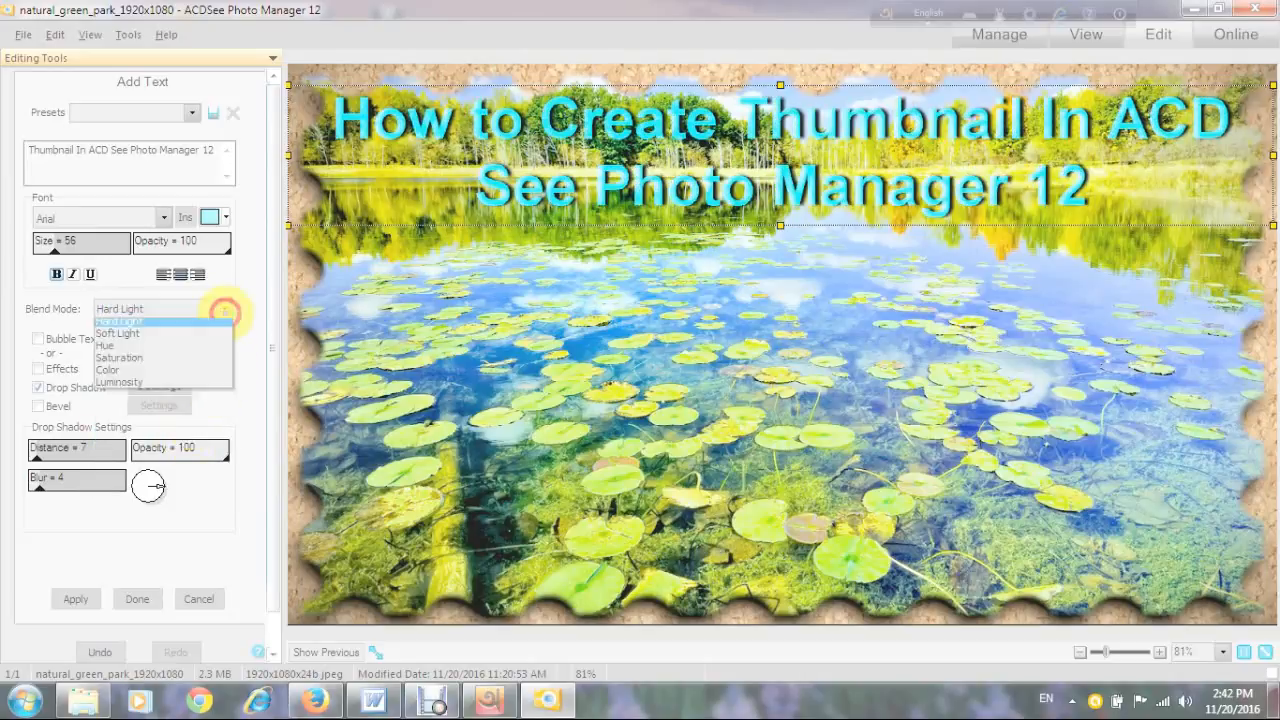
left_click(198, 450)
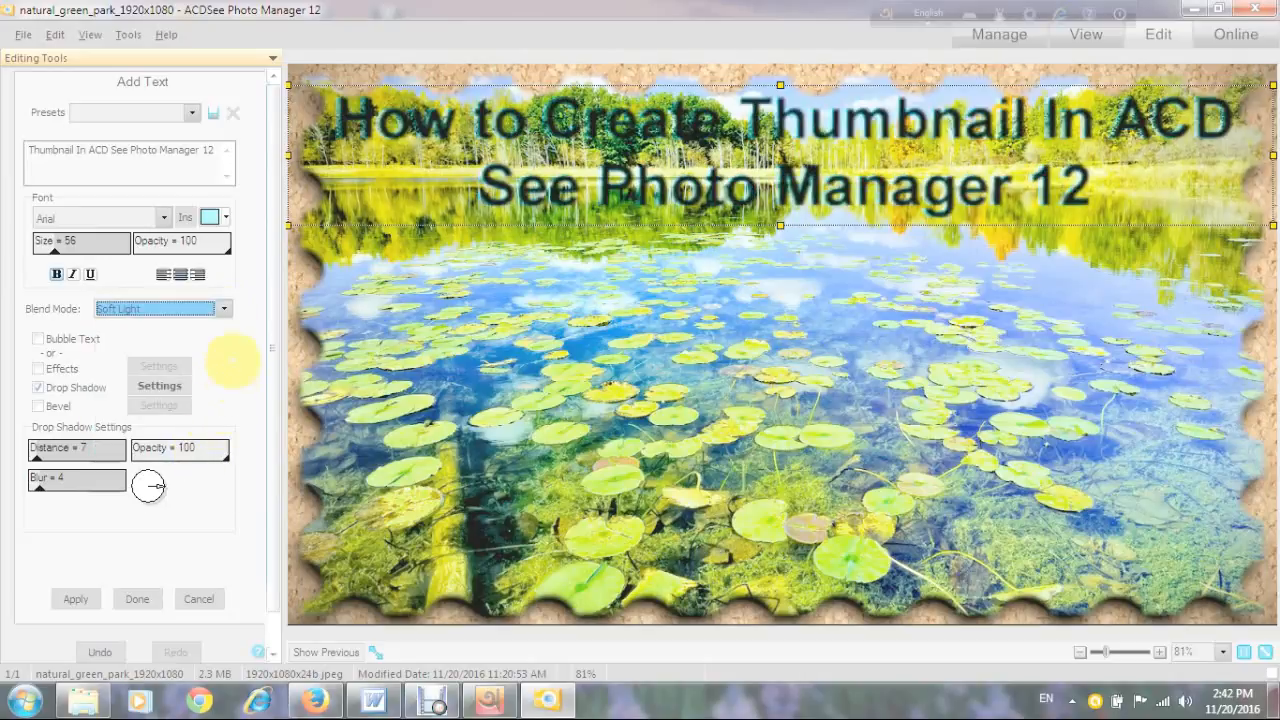
left_click(224, 308)
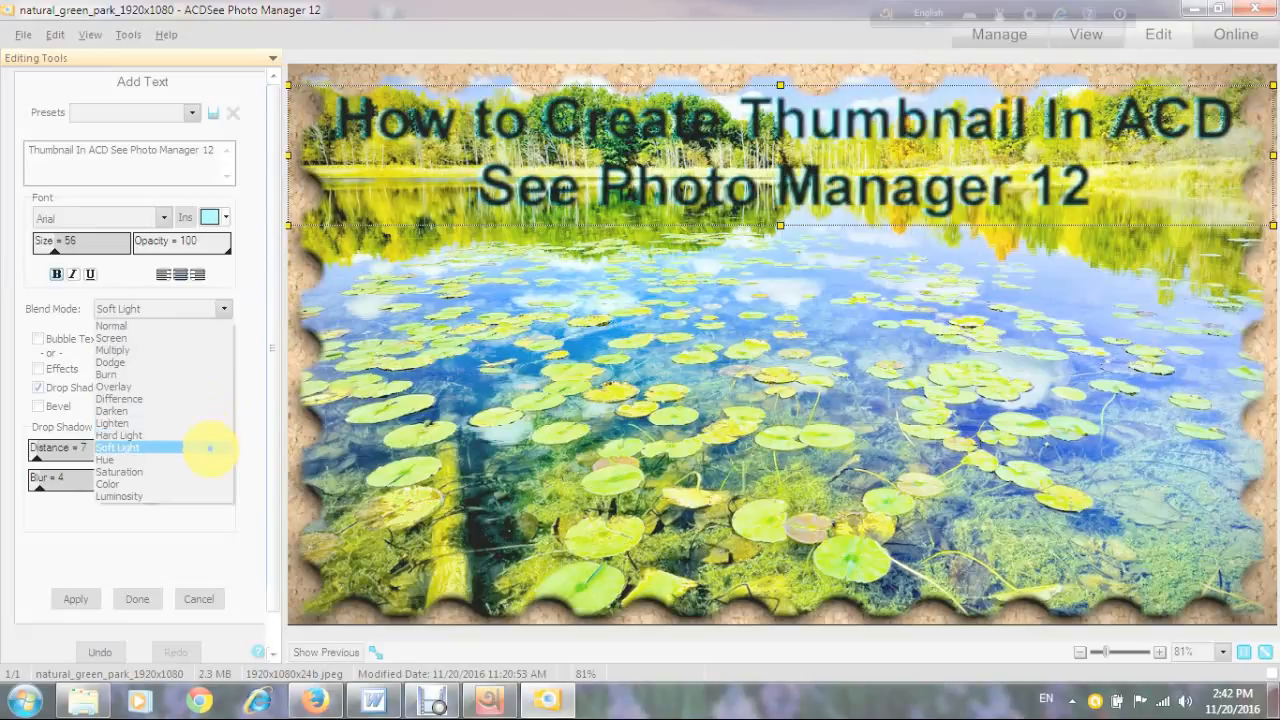
left_click(206, 459)
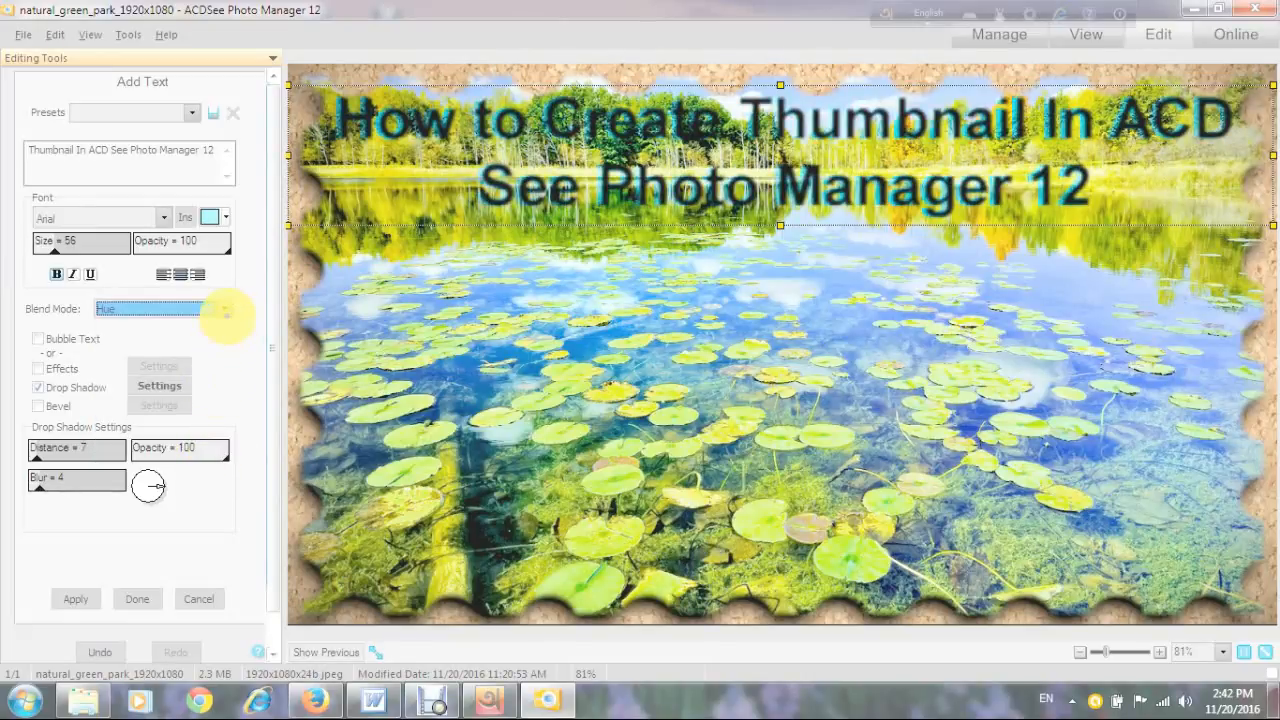
left_click(226, 310)
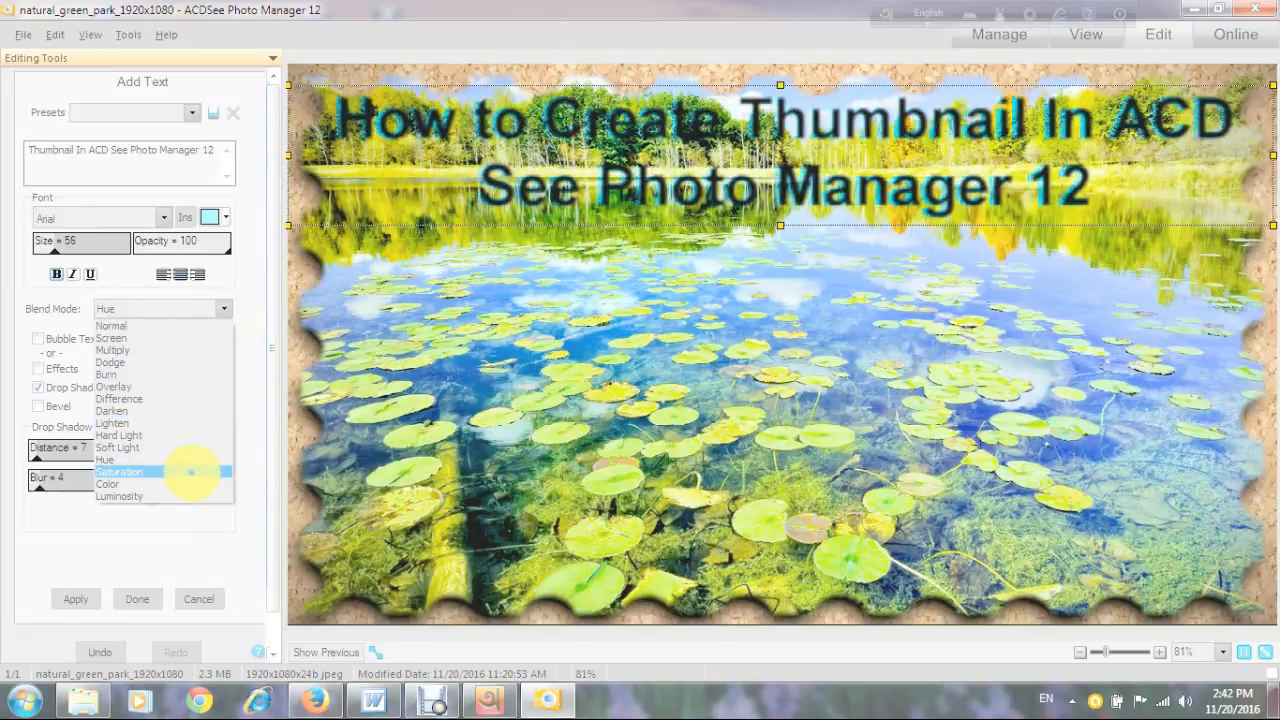
left_click(187, 471)
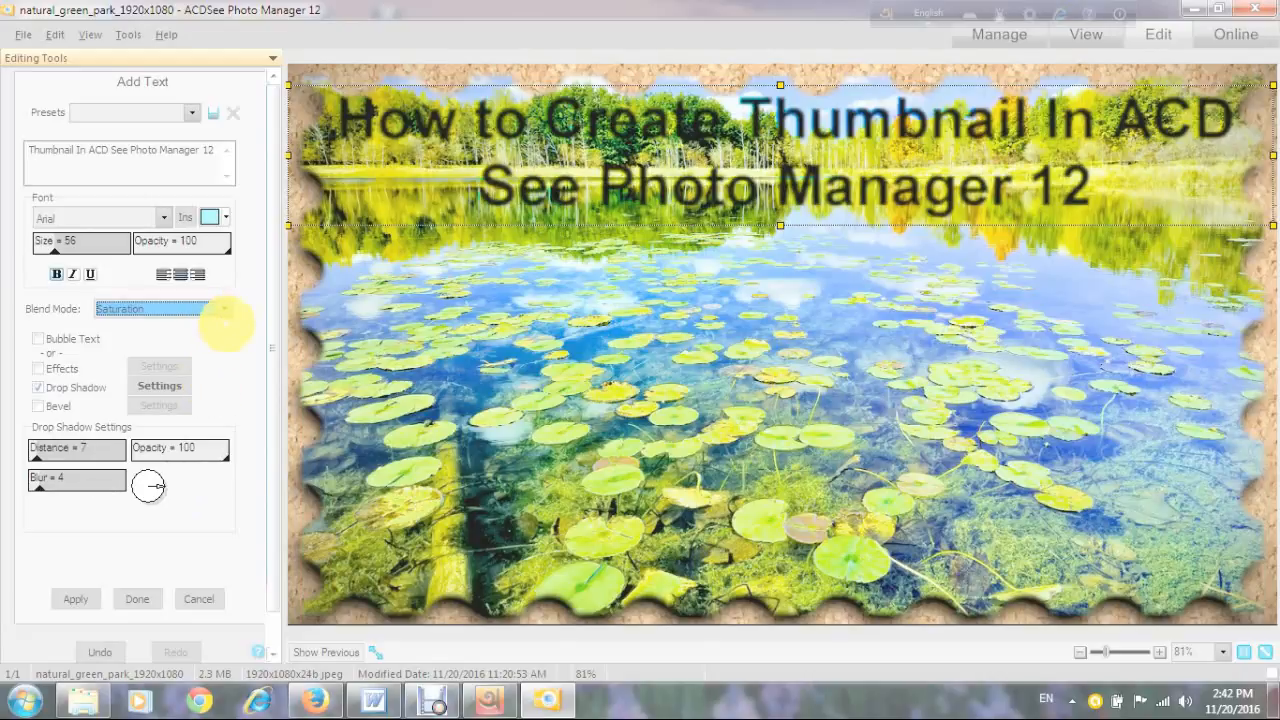
left_click(224, 310)
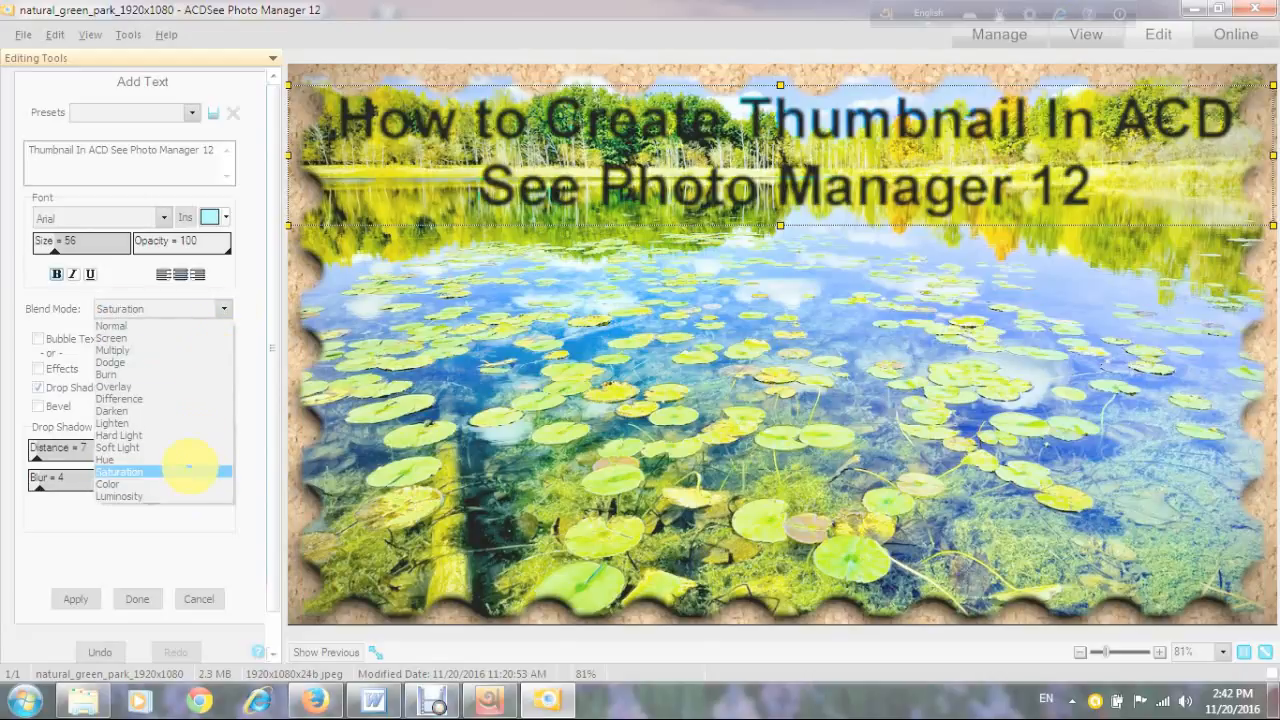
left_click(155, 324)
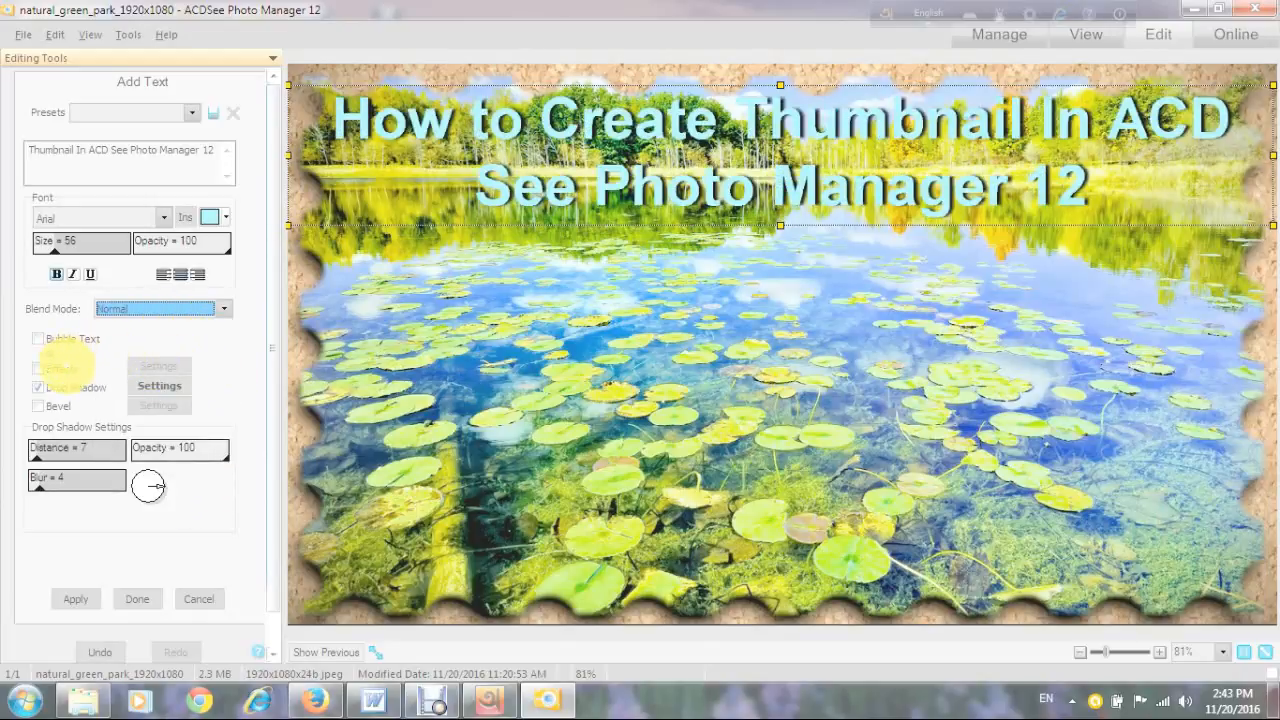
Try the Bubble Text style on the title with a taller text box and turn the bubble off again
left_click(38, 339)
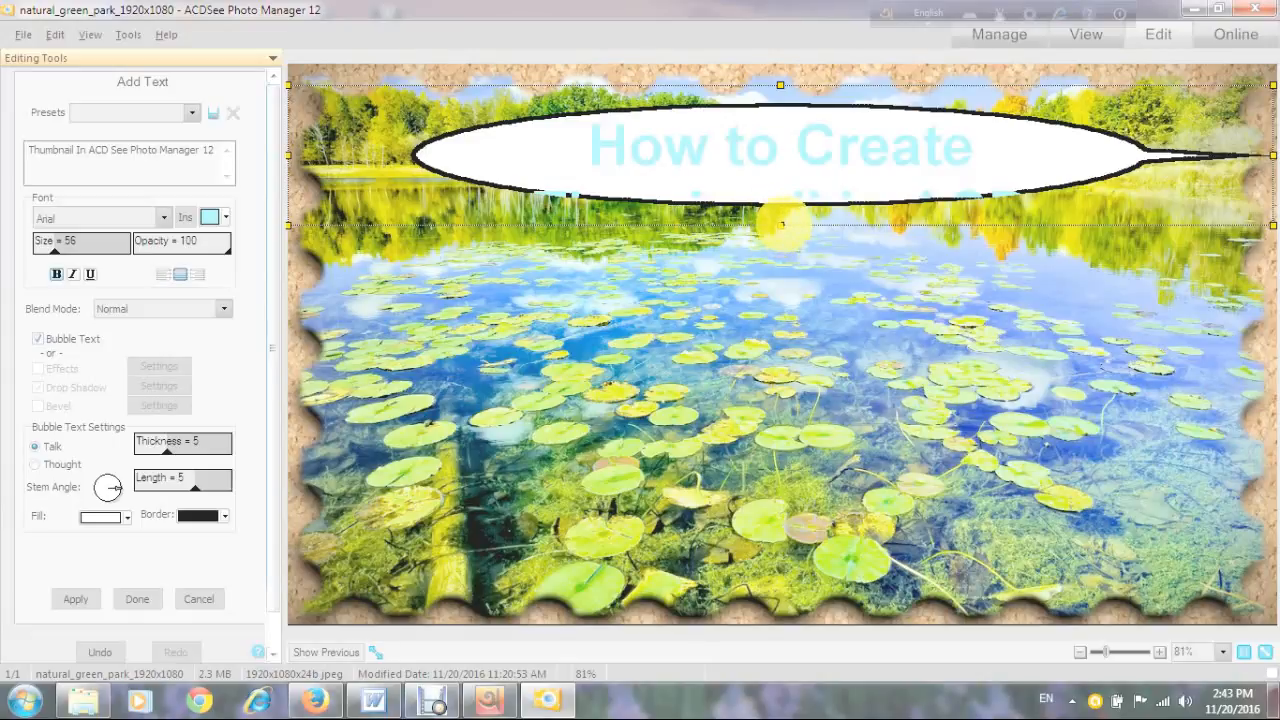
left_click_drag(781, 224, 778, 257)
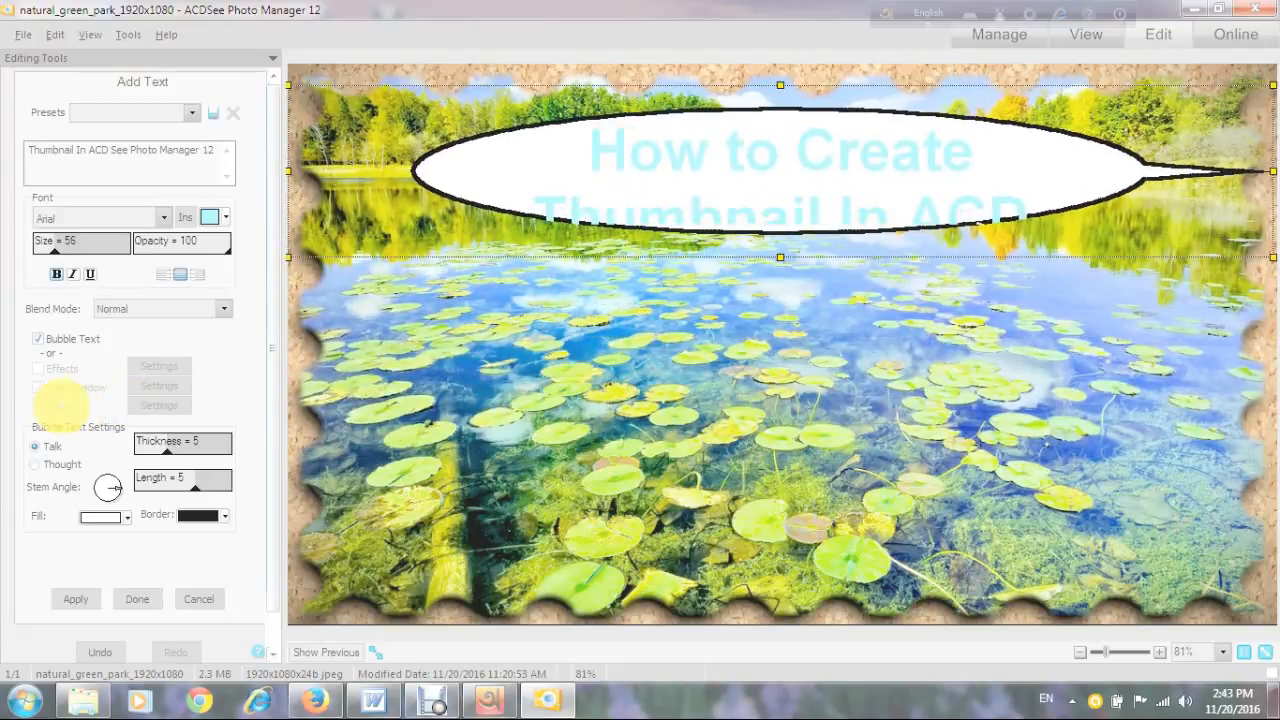
left_click(37, 339)
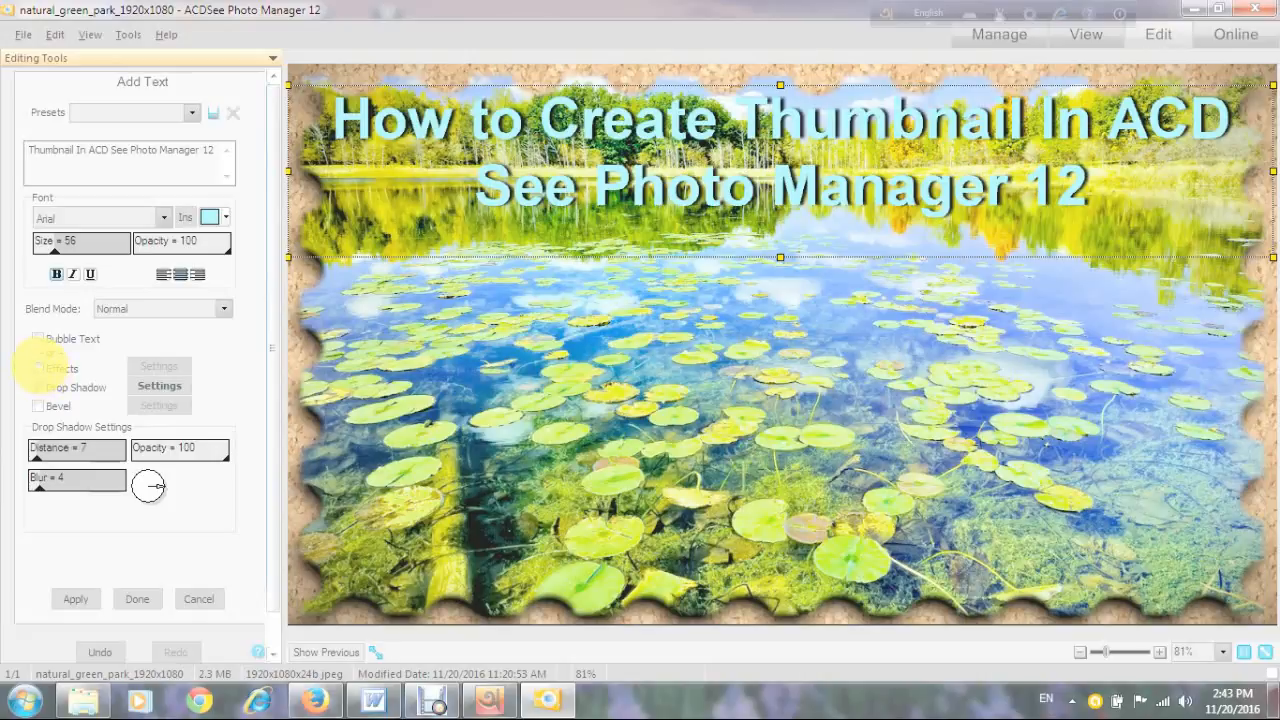
Turn on text effects for the title, show the effect settings and try the Tiles effect
left_click(37, 368)
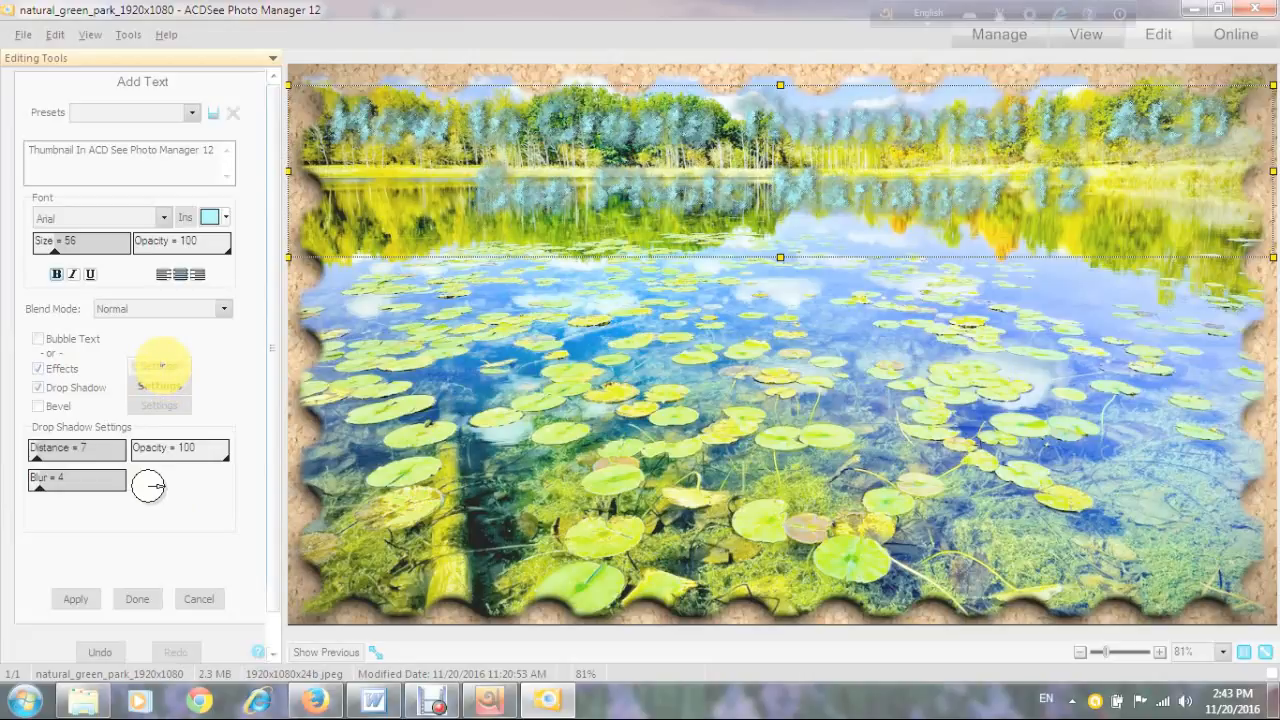
left_click(159, 366)
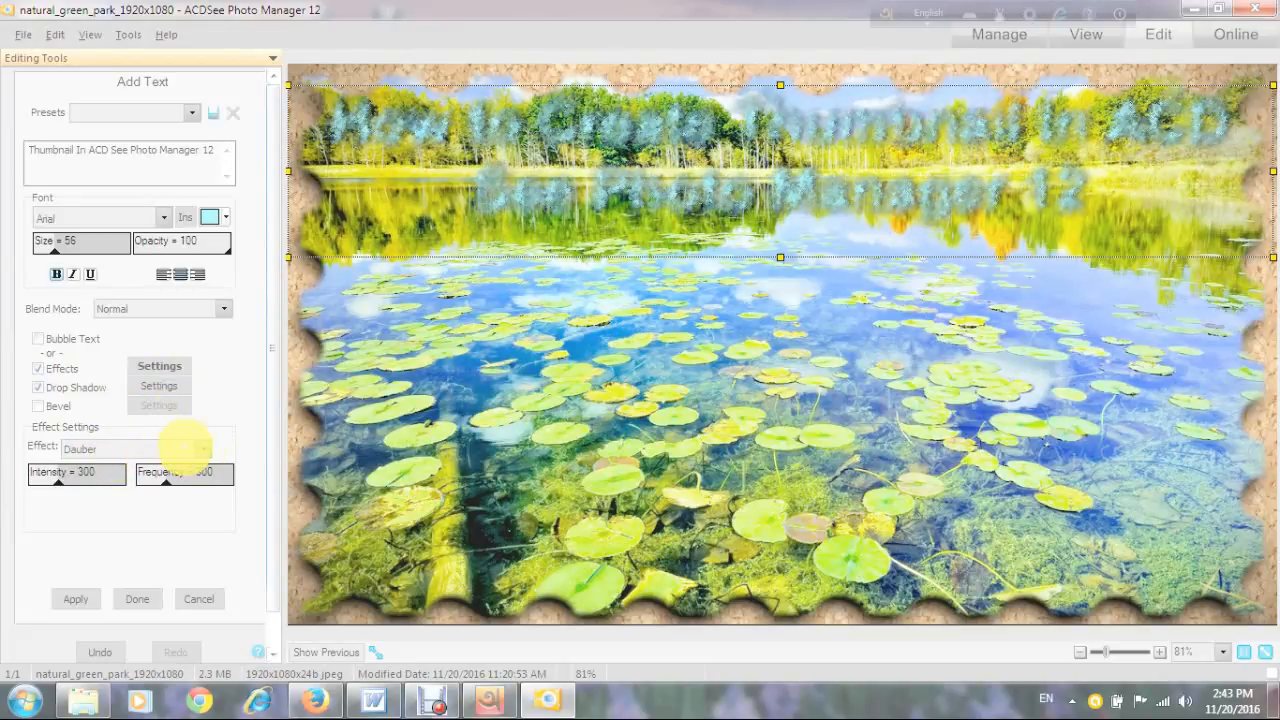
left_click(203, 449)
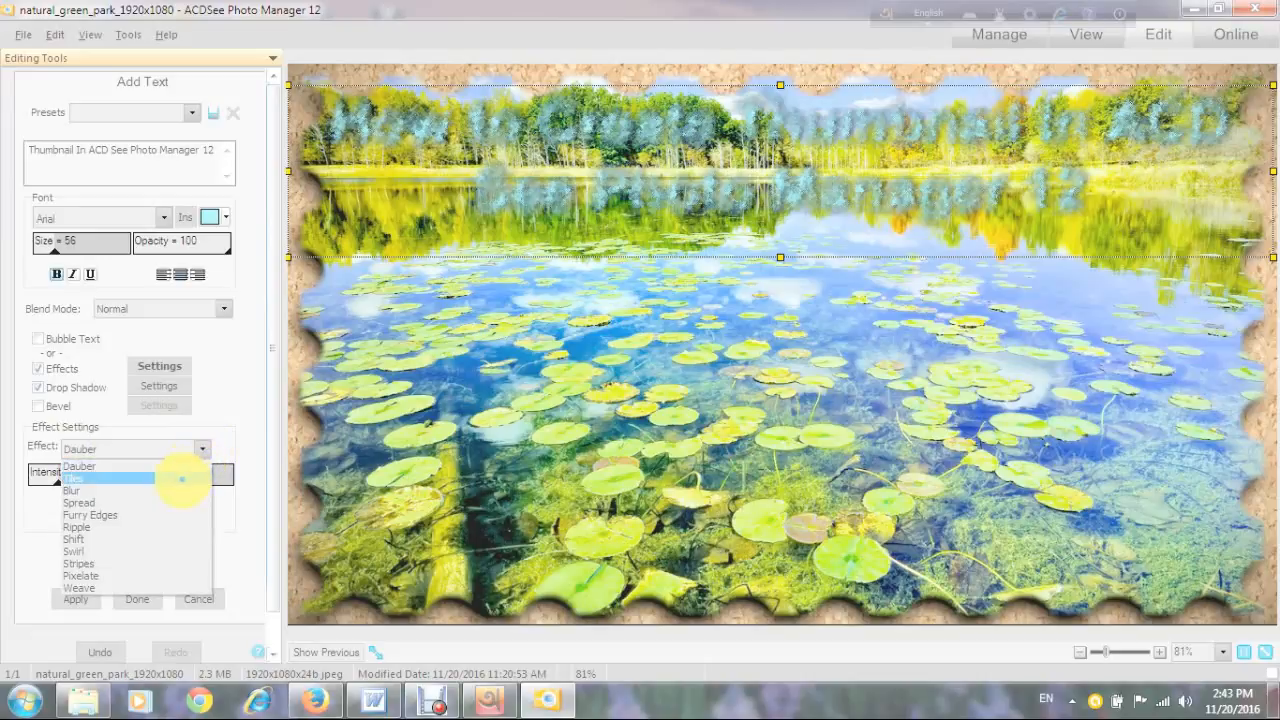
left_click(180, 478)
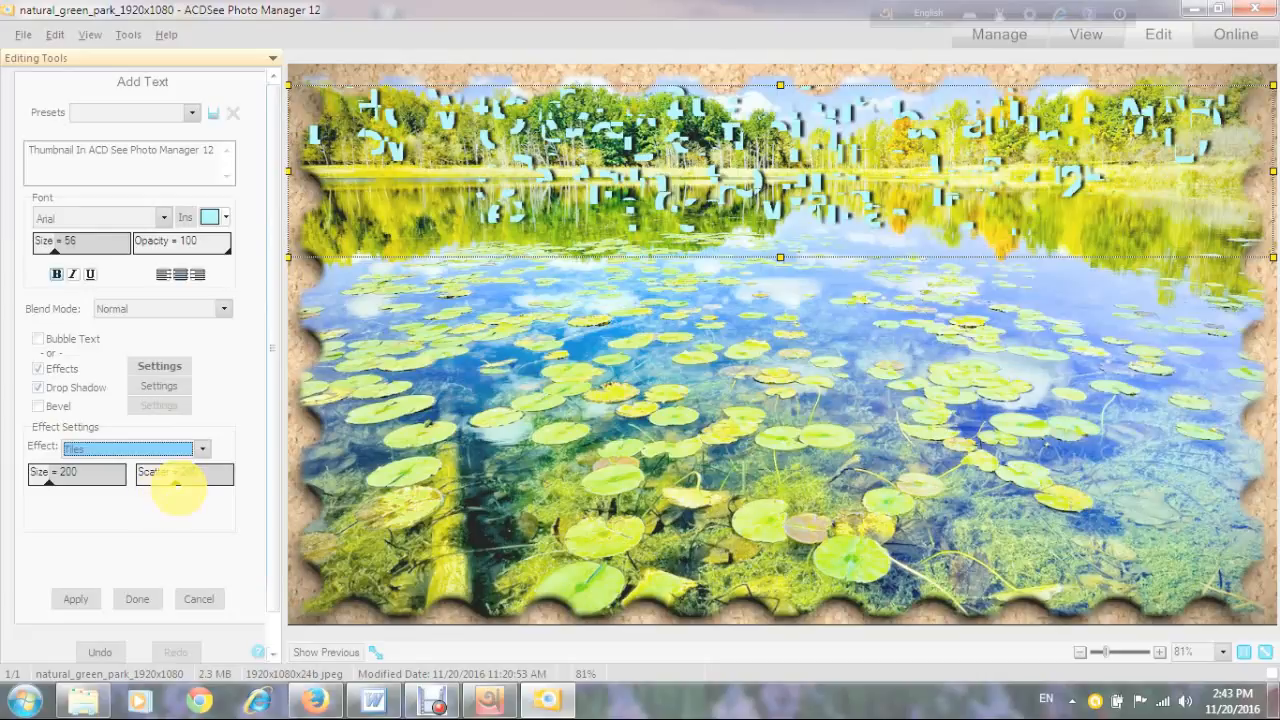
Try the Spread, Ripple and Shift effects on the title text
left_click(201, 449)
left_click(160, 502)
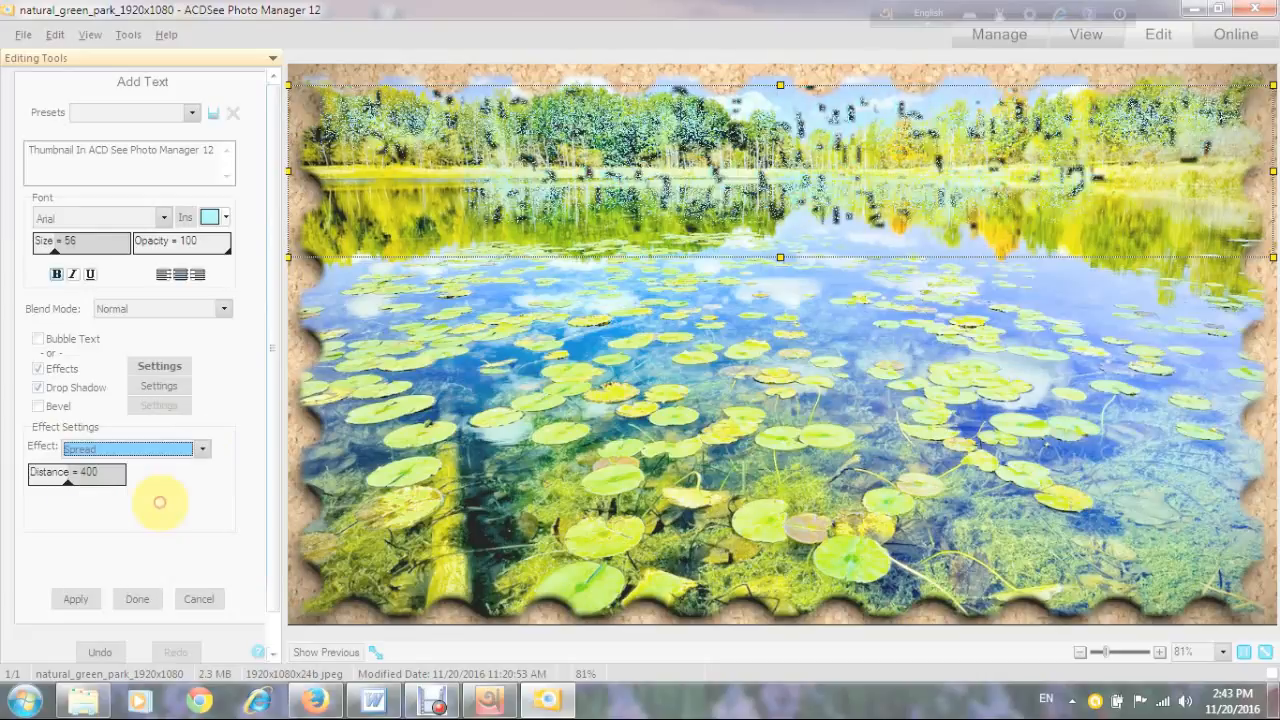
left_click(201, 449)
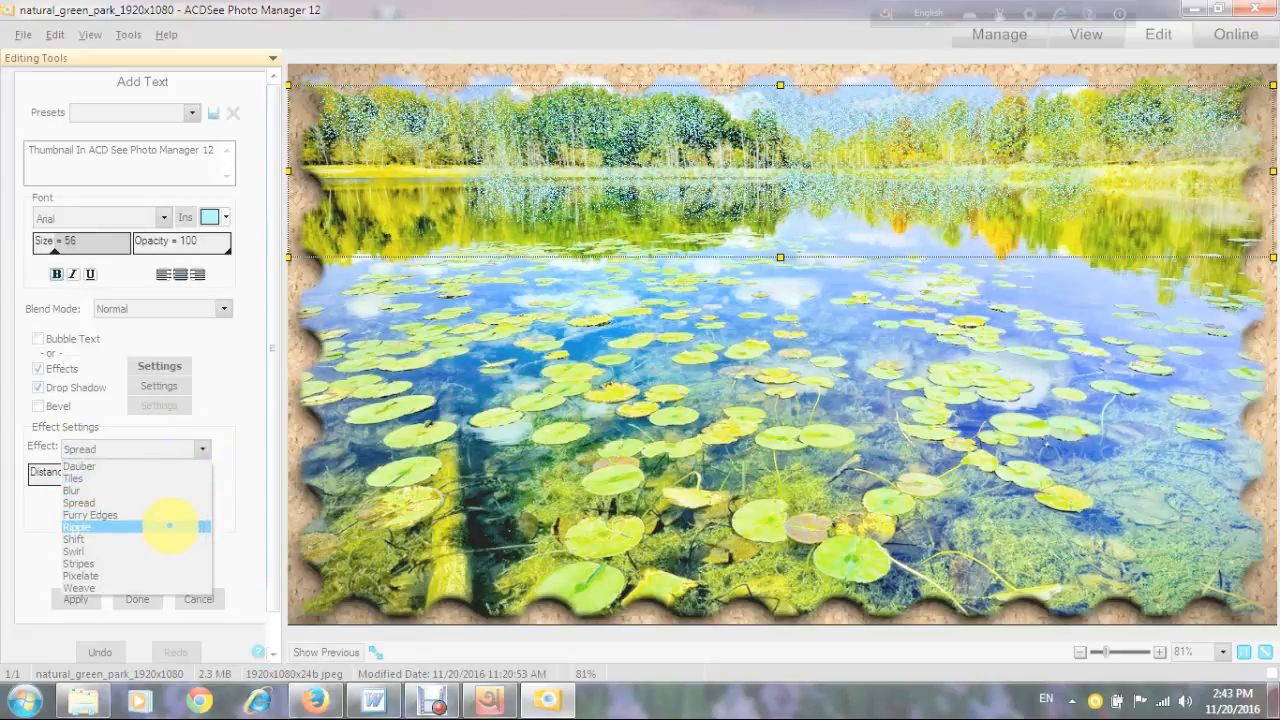
left_click(170, 525)
left_click(203, 449)
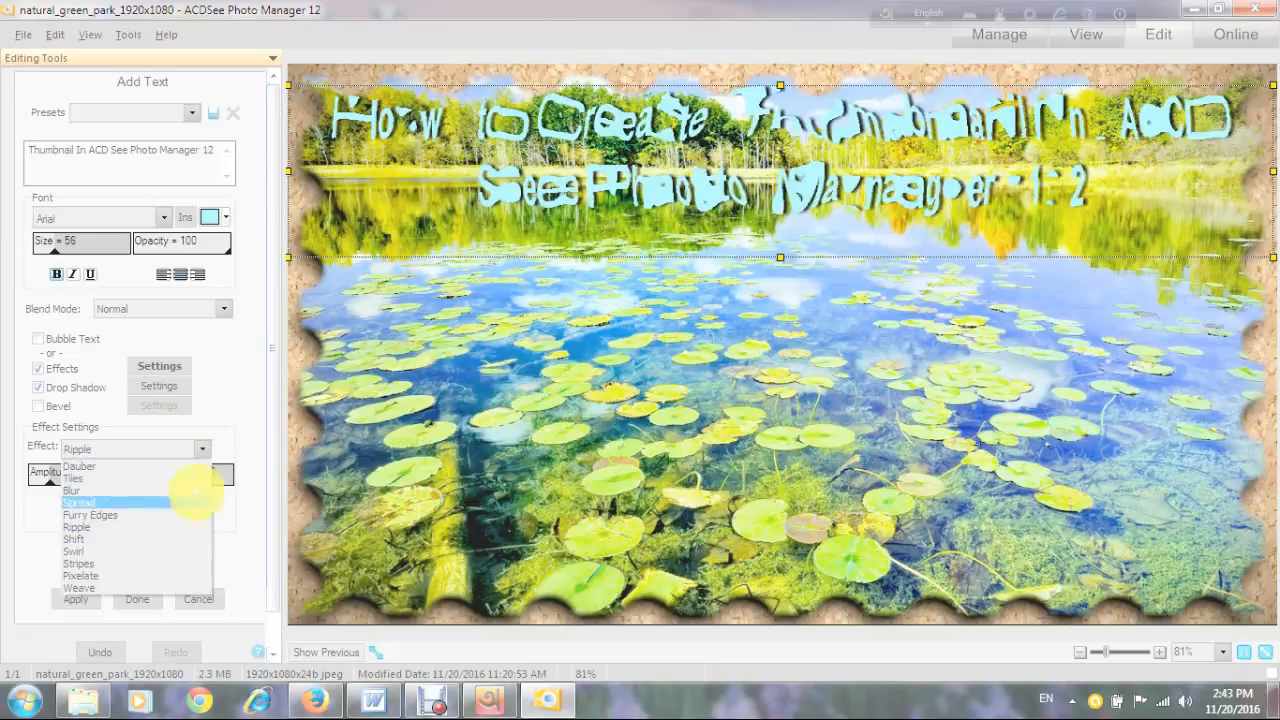
left_click(172, 539)
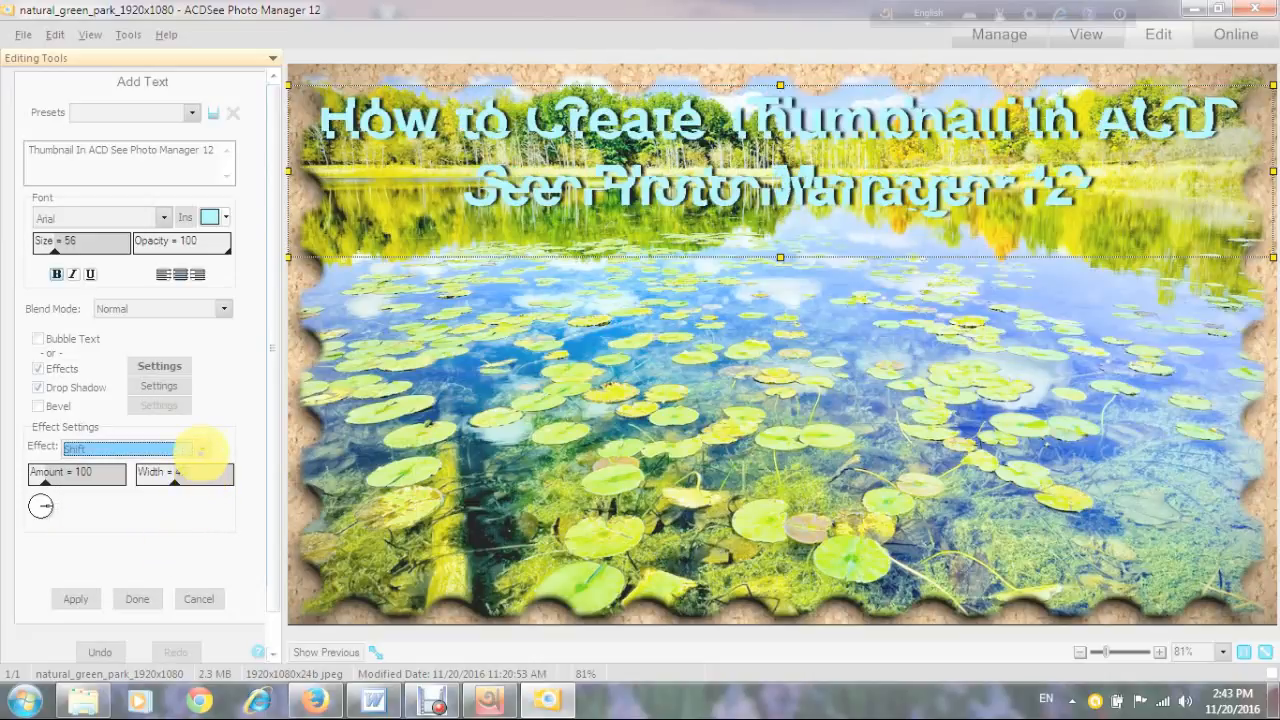
Try the Swirl effect on the title with a strength of -19
left_click(201, 449)
left_click(176, 535)
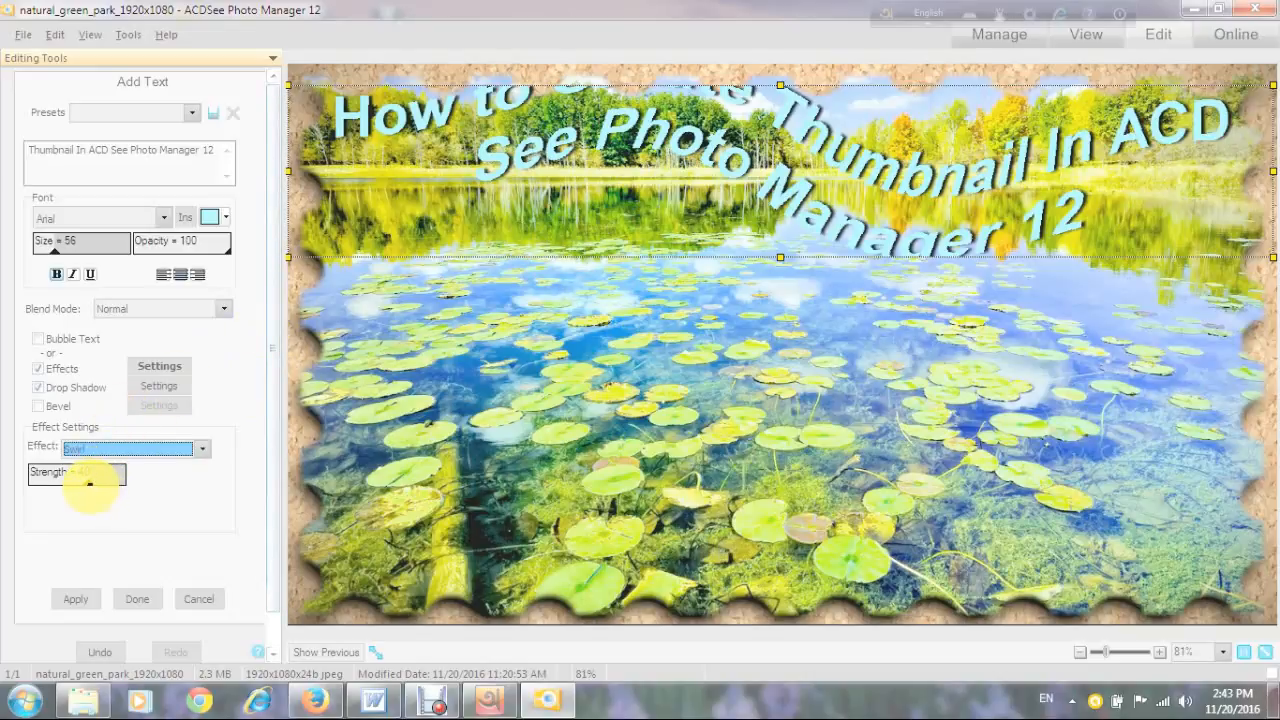
mouse_move(89, 483)
left_mouse_down()
mouse_move(46, 479)
mouse_move(71, 481)
left_mouse_up()
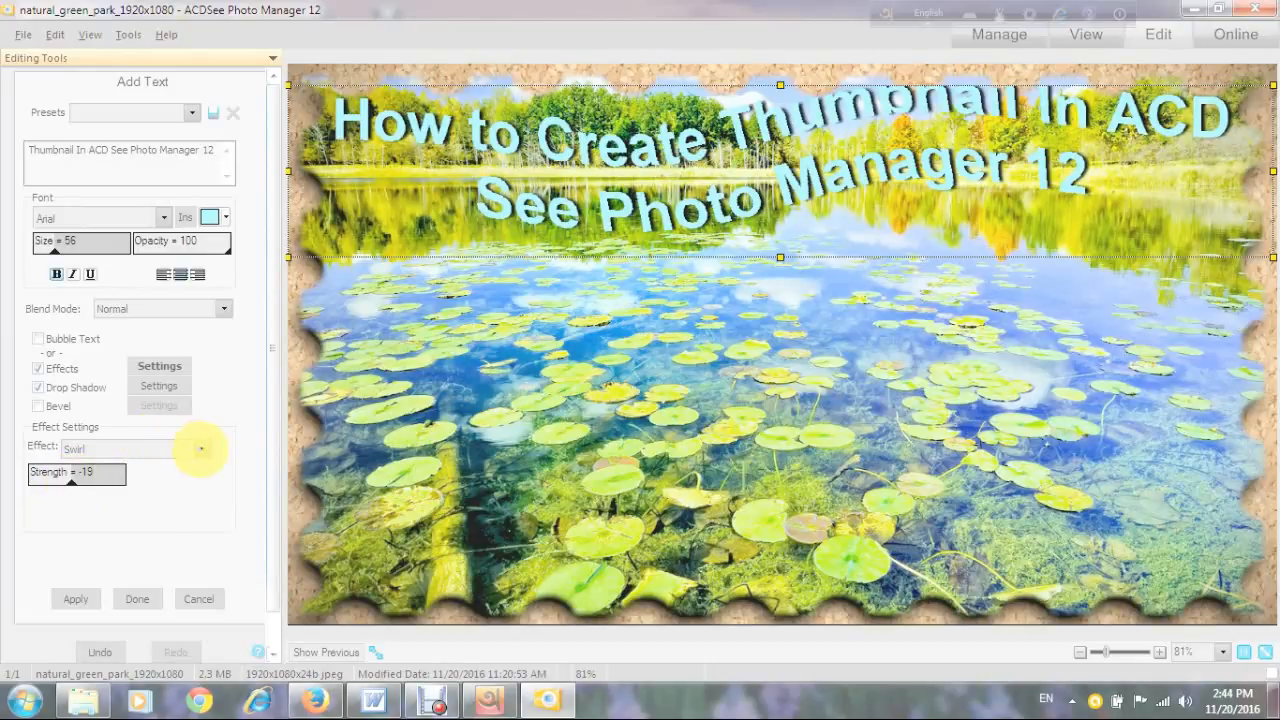
Try the Pixelate effect on the title and settle on the Weave effect with a strip of 27
left_click(200, 449)
left_click(170, 577)
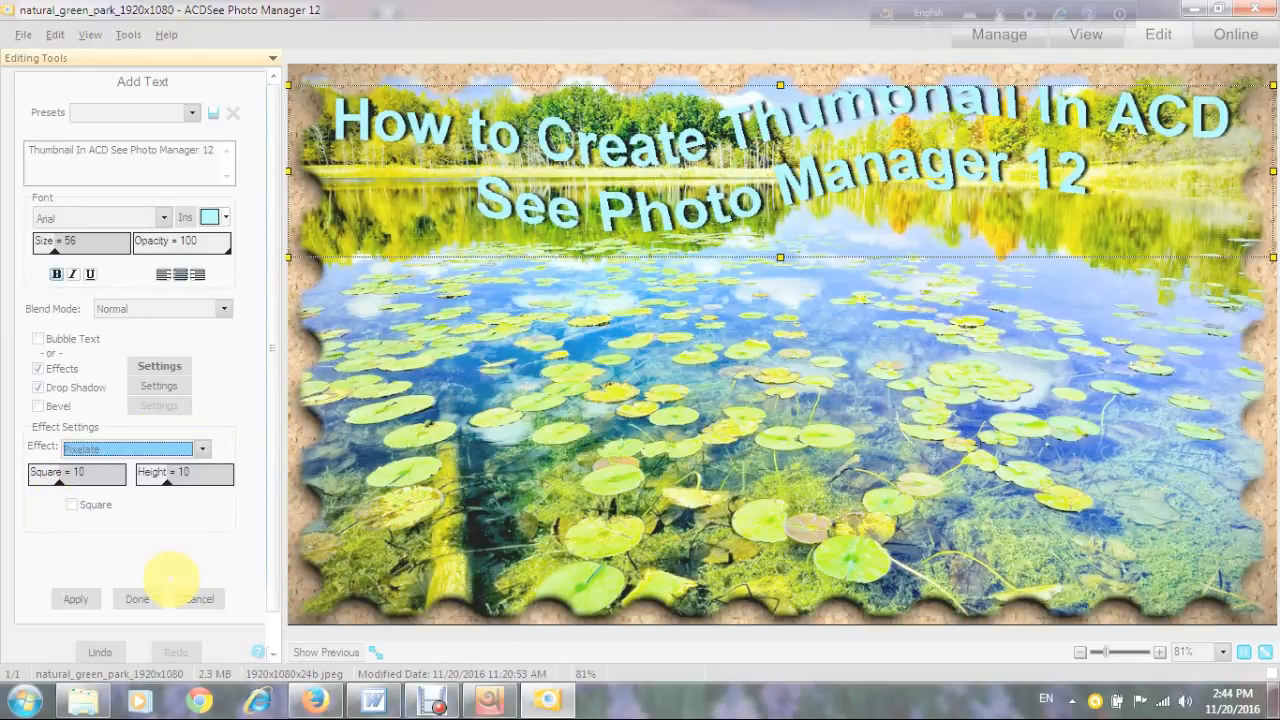
left_click(203, 449)
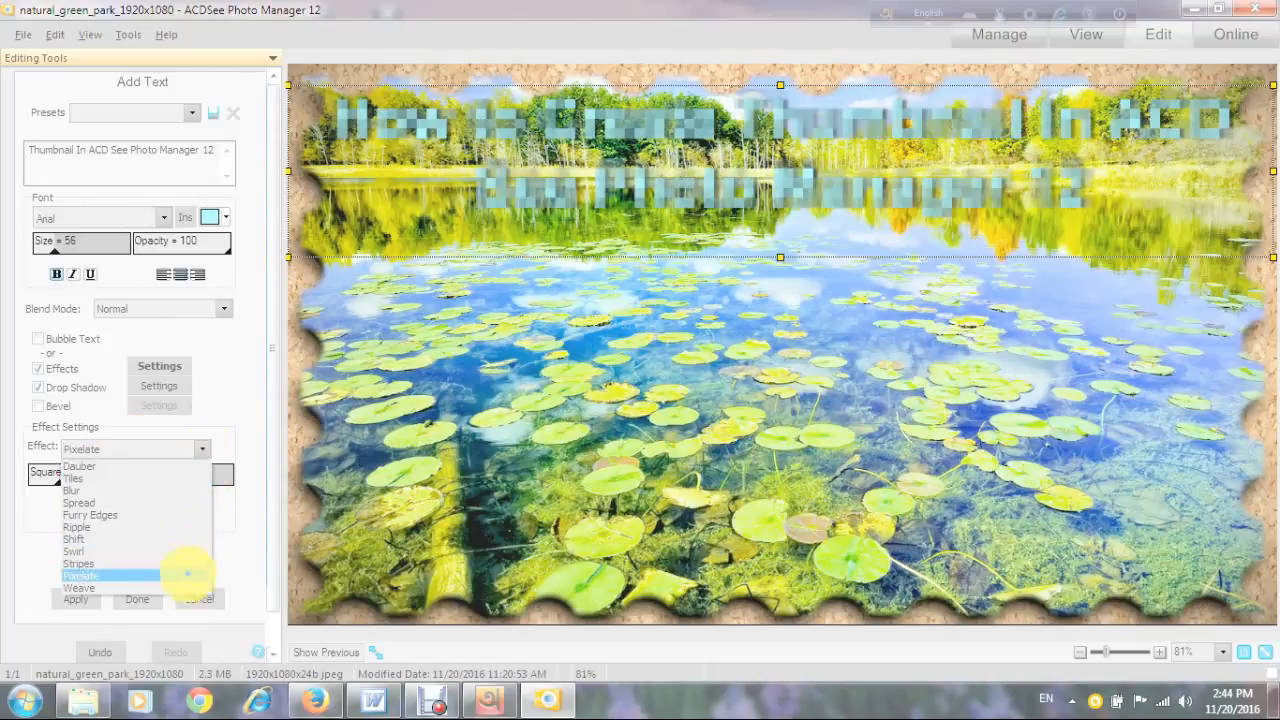
left_click(188, 587)
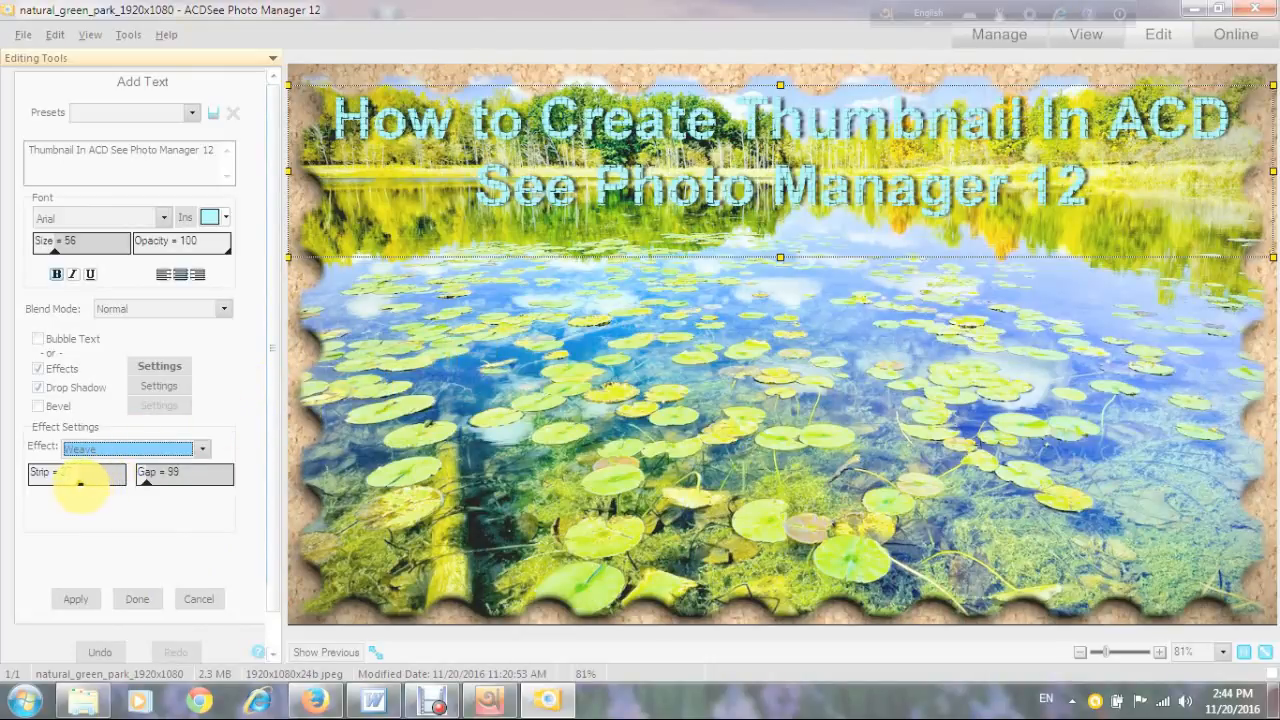
left_click(80, 483)
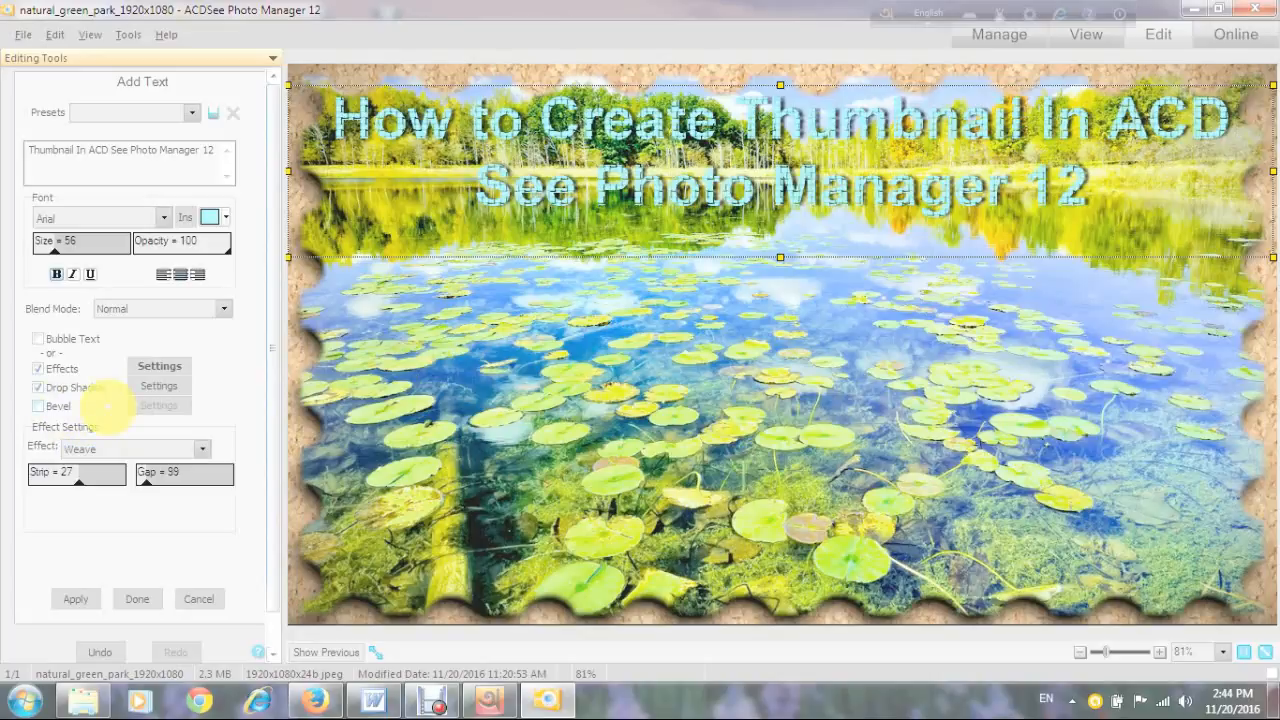
Try a bevel on the title, remove it again and apply the title to the photo, keeping the text tool open
left_click(38, 405)
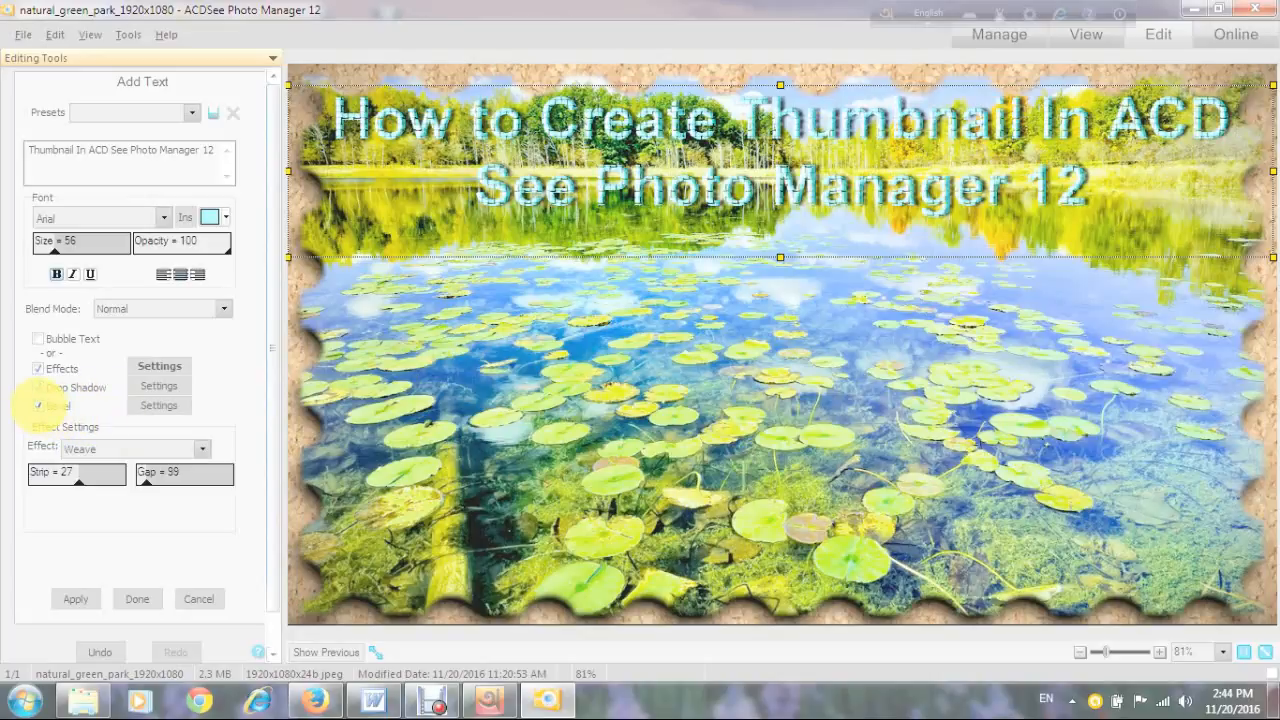
left_click(38, 405)
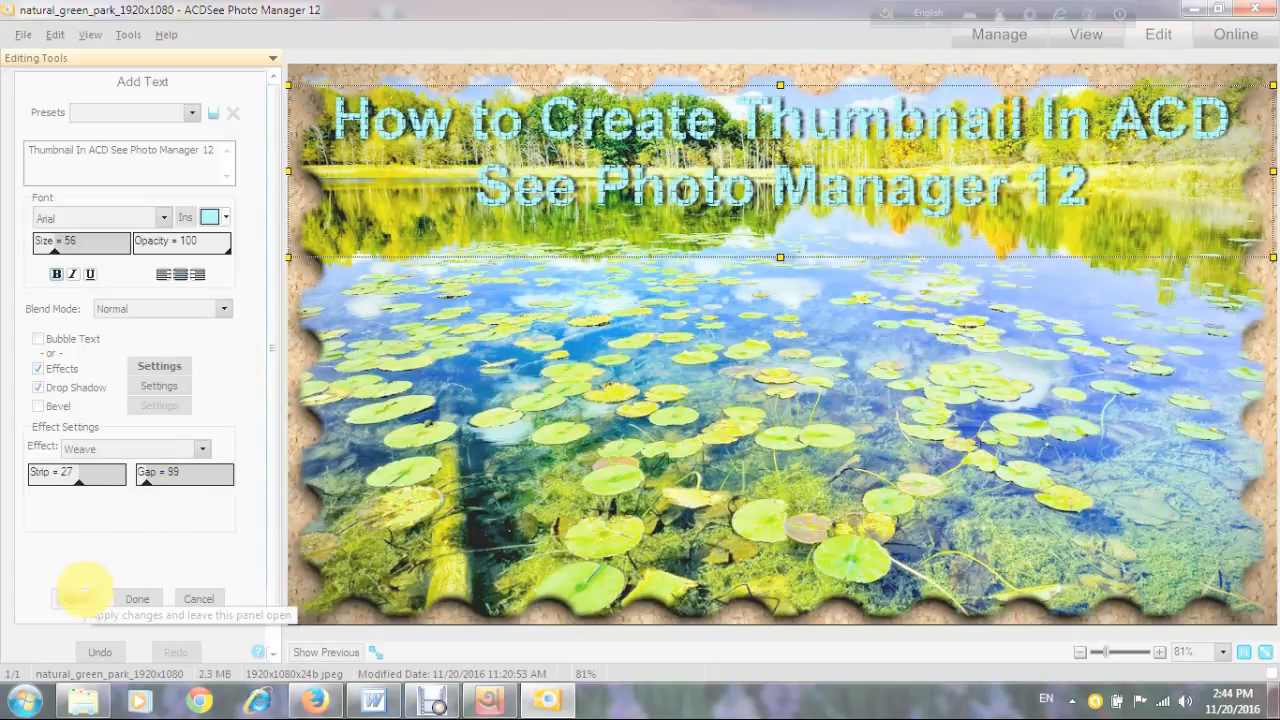
left_click(78, 596)
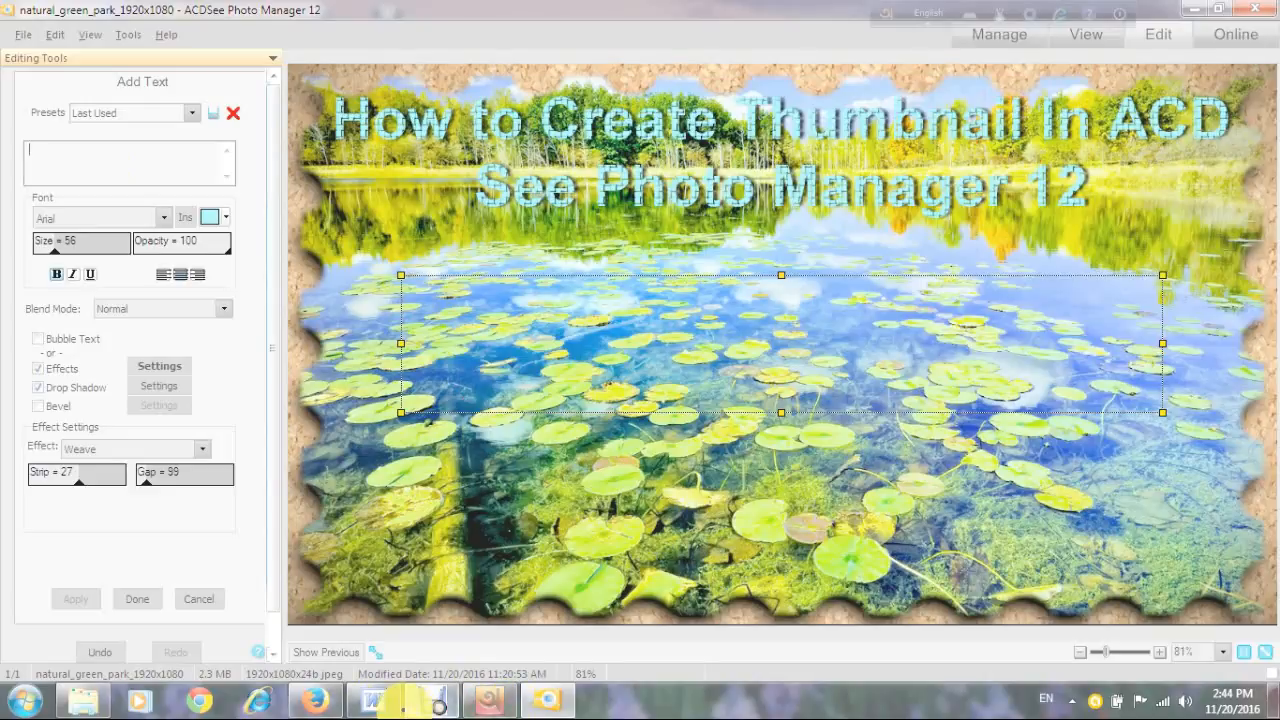
Copy the line "কি ভাবে থাম্বনাইল তৈরী করবো ,এ সি ডি সি ফটো ম্যানেজার ১২ ব্যবহার করে" from the Word document and paste it as new text in ACDSee
left_click(395, 702)
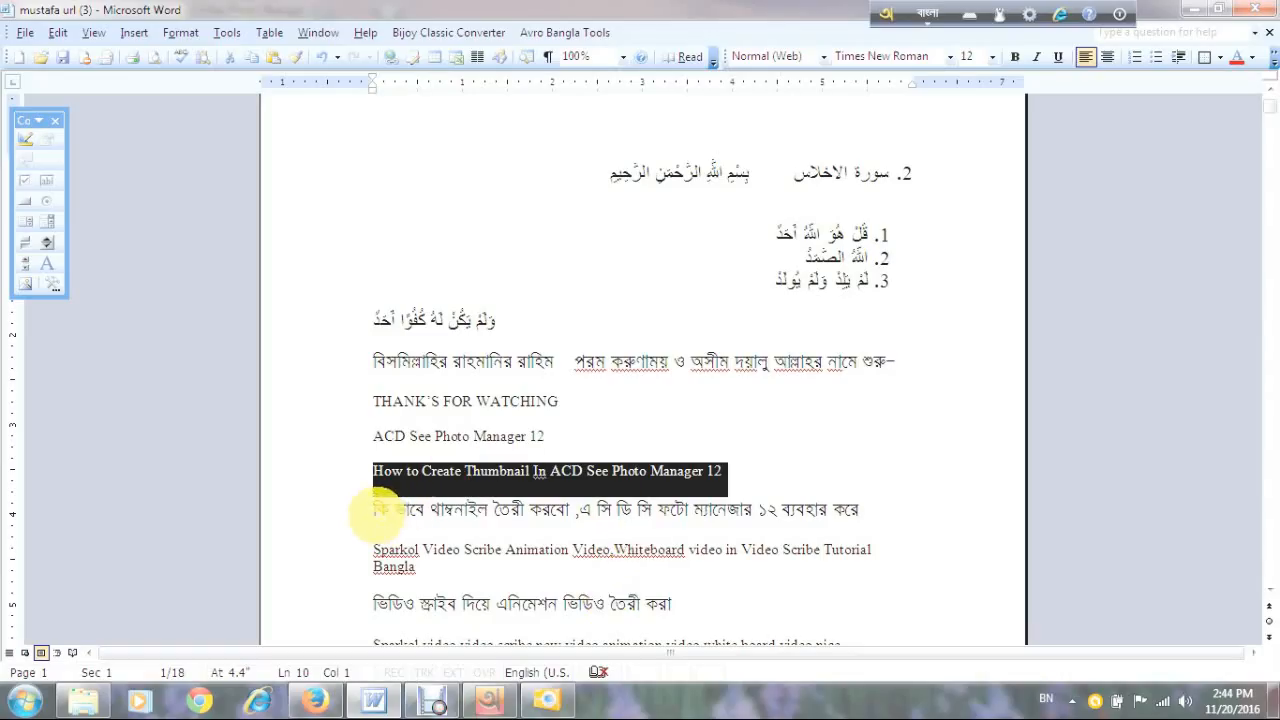
left_click_drag(372, 510, 871, 523)
key("ctrl+c")
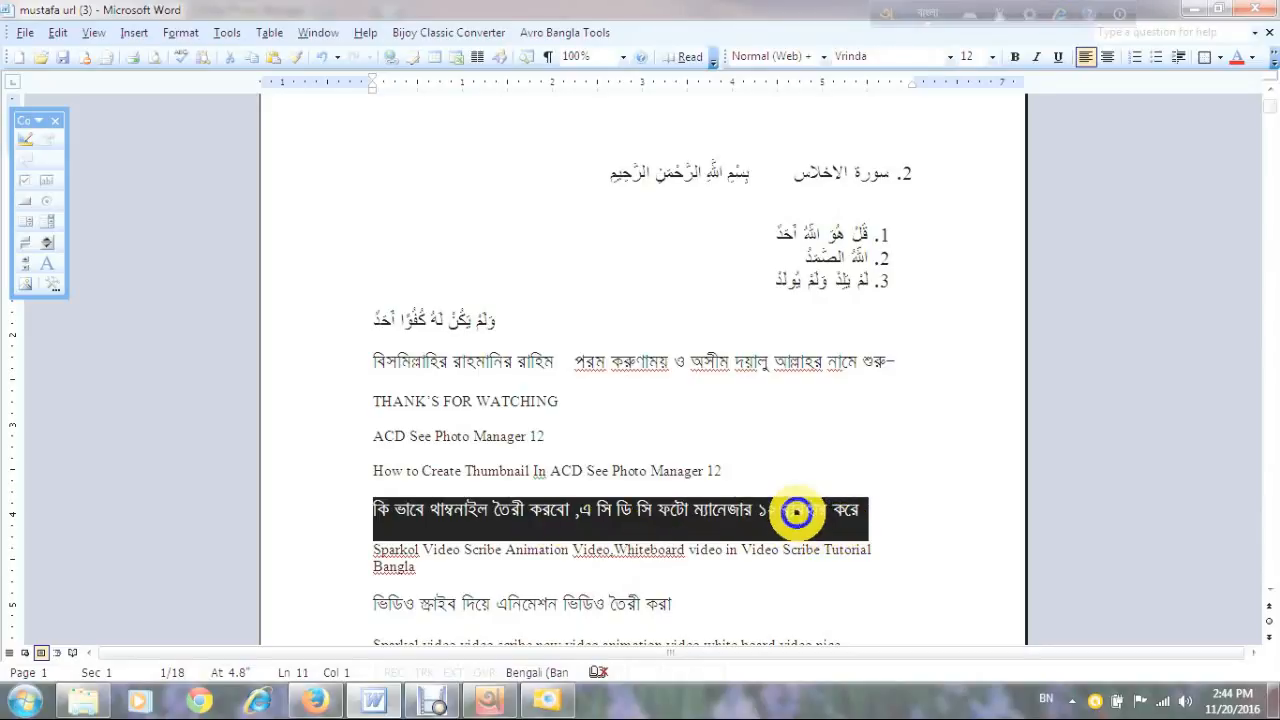
right_click(799, 515)
left_click(842, 298)
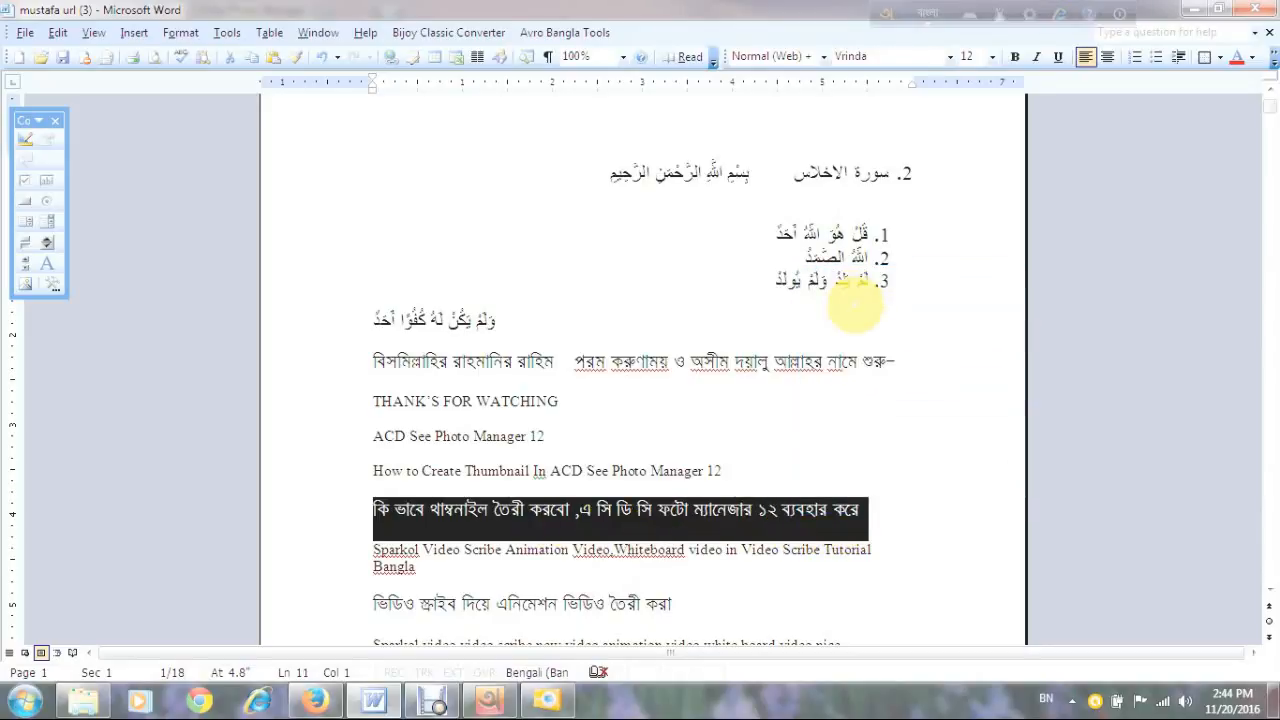
left_click(1194, 10)
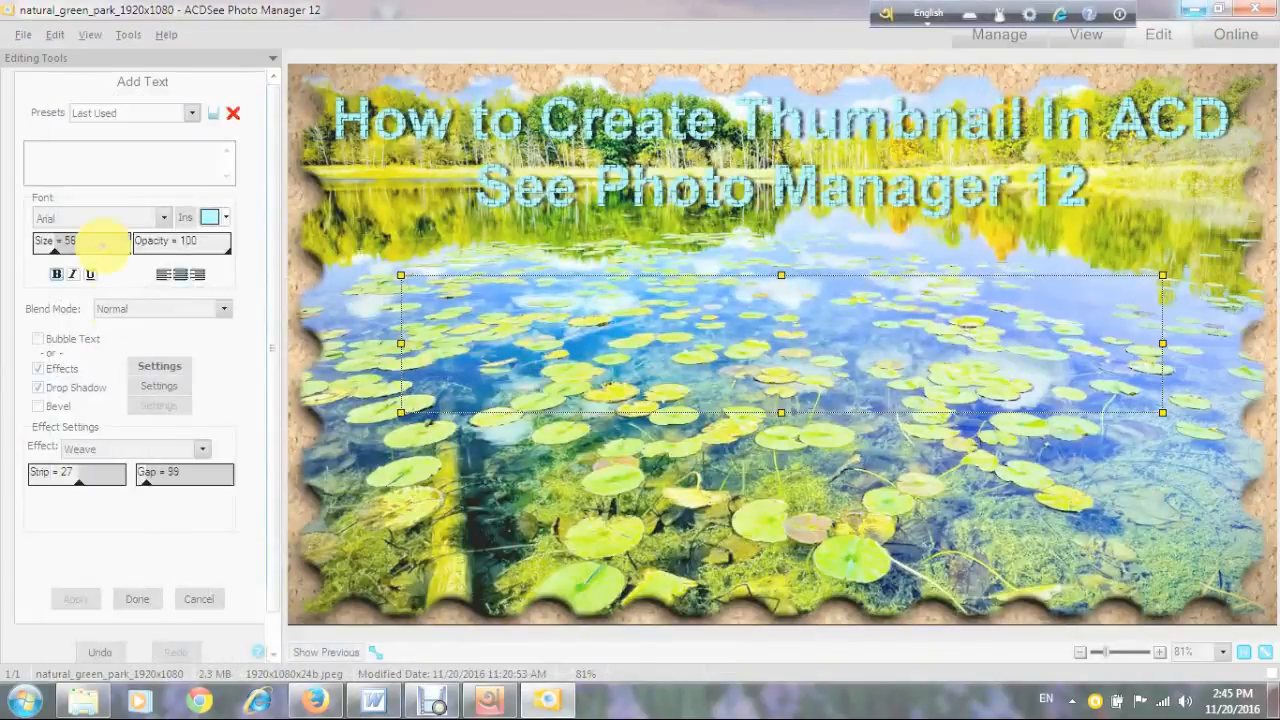
right_click(84, 160)
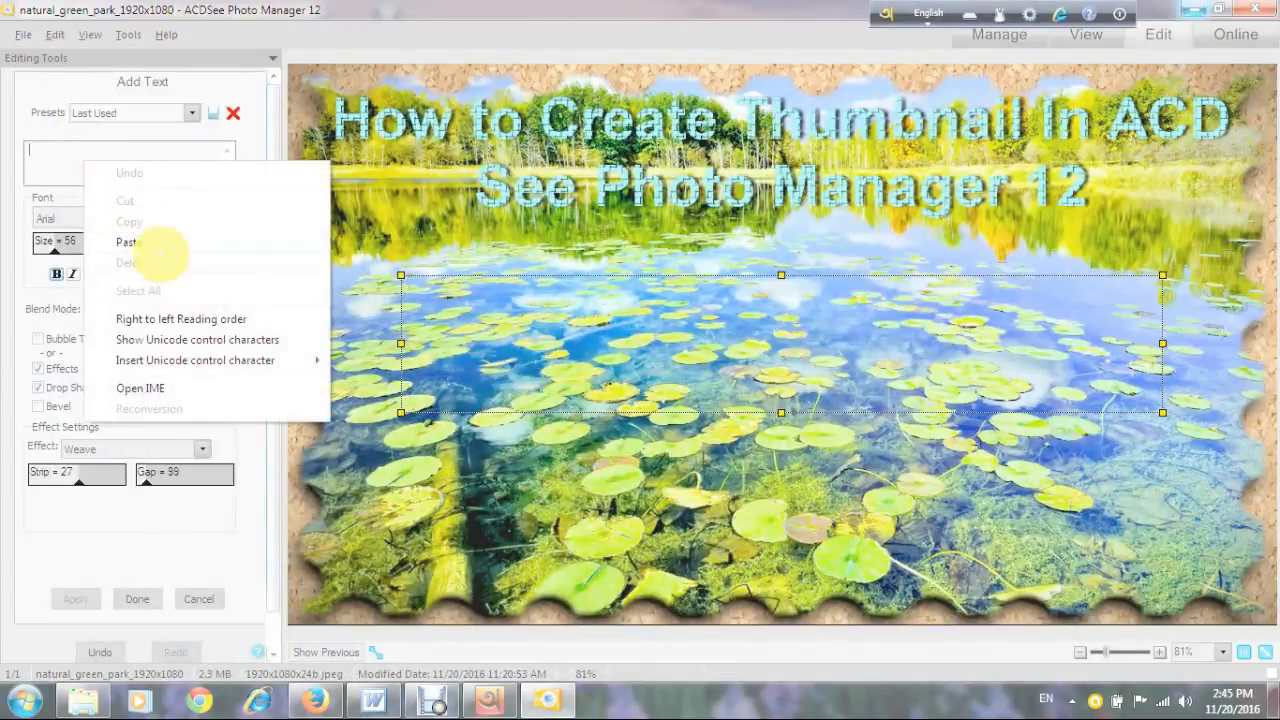
left_click(150, 243)
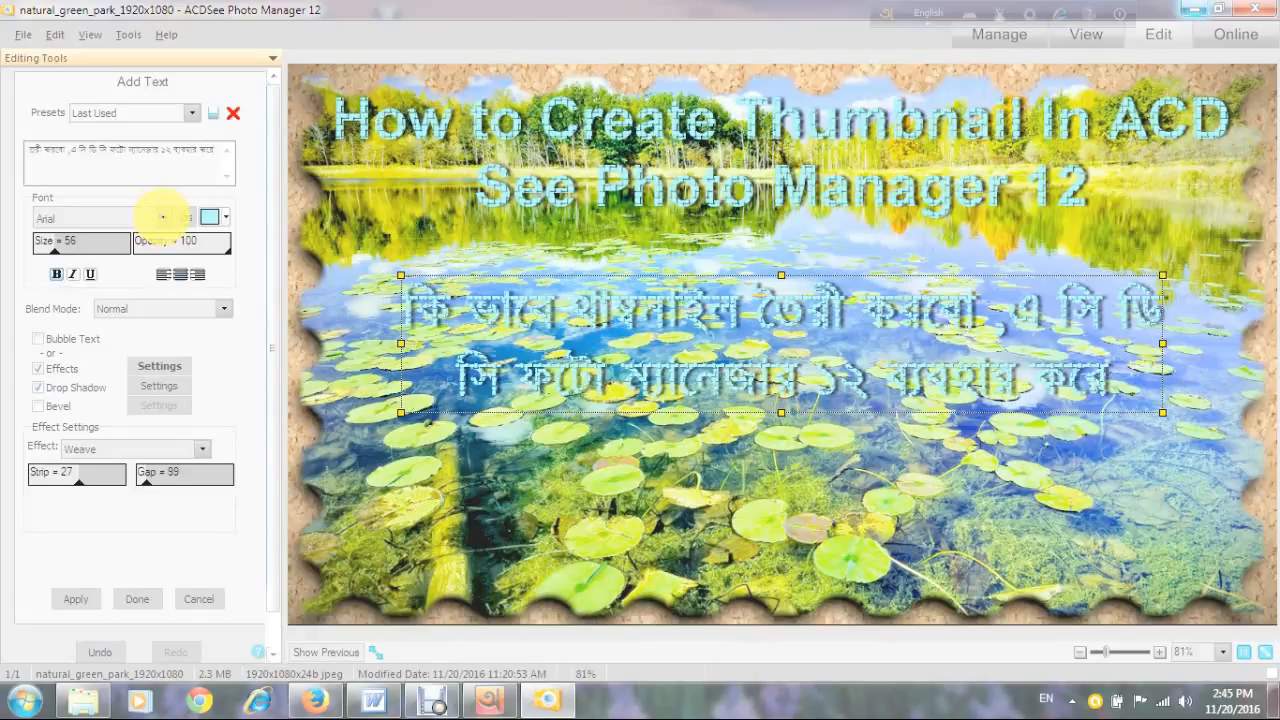
Look through the available fonts for the Bengali text and keep Arial
left_click(163, 217)
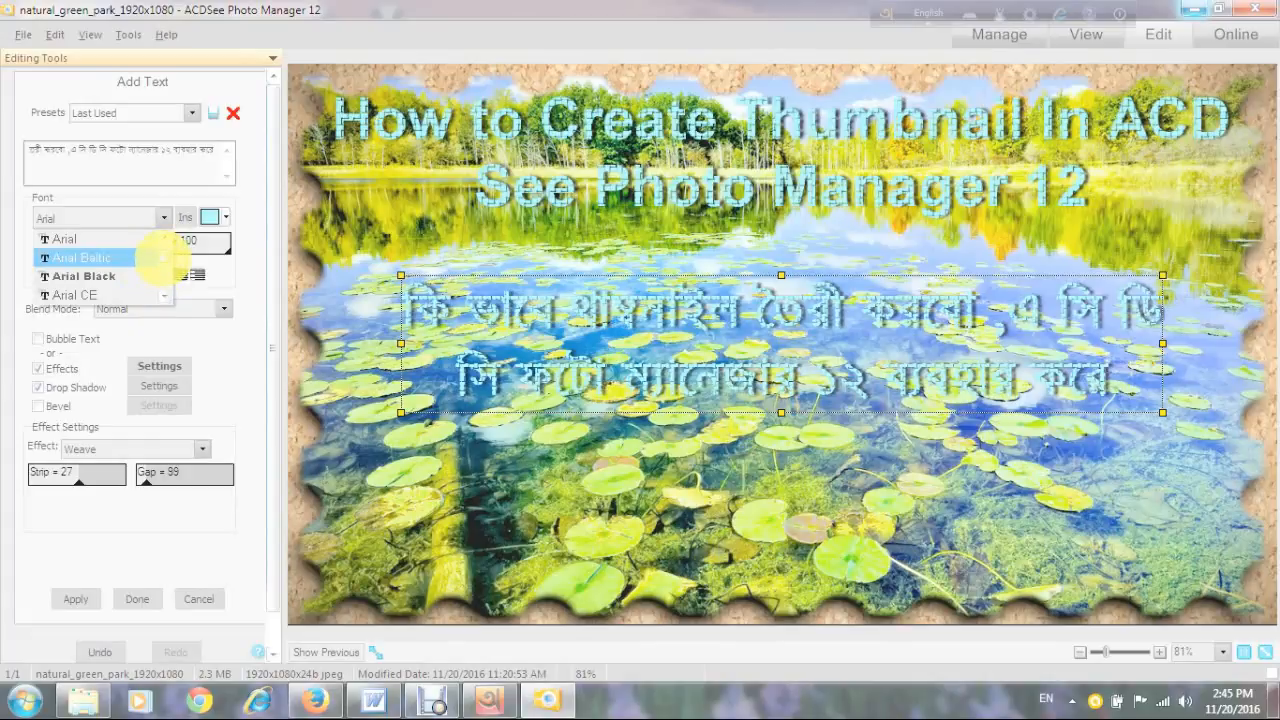
scroll(155, 258, "down", 20)
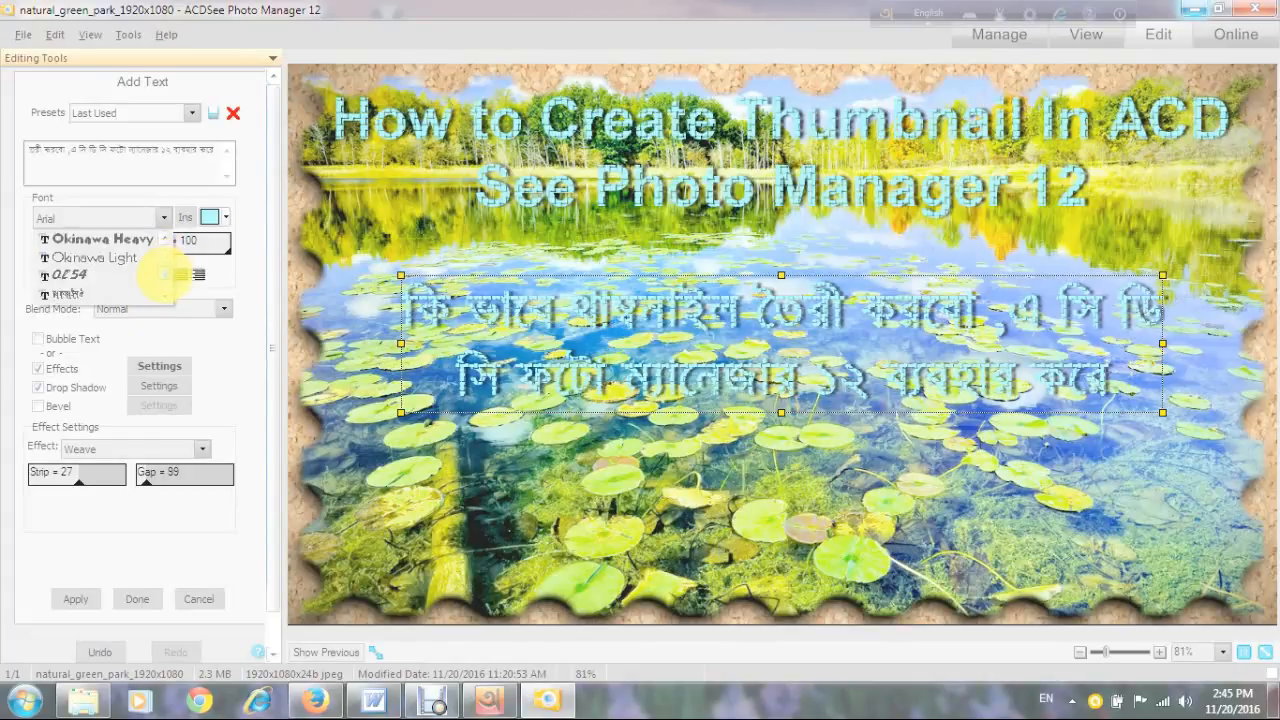
scroll(158, 275, "down", 10)
scroll(163, 285, "down", 5)
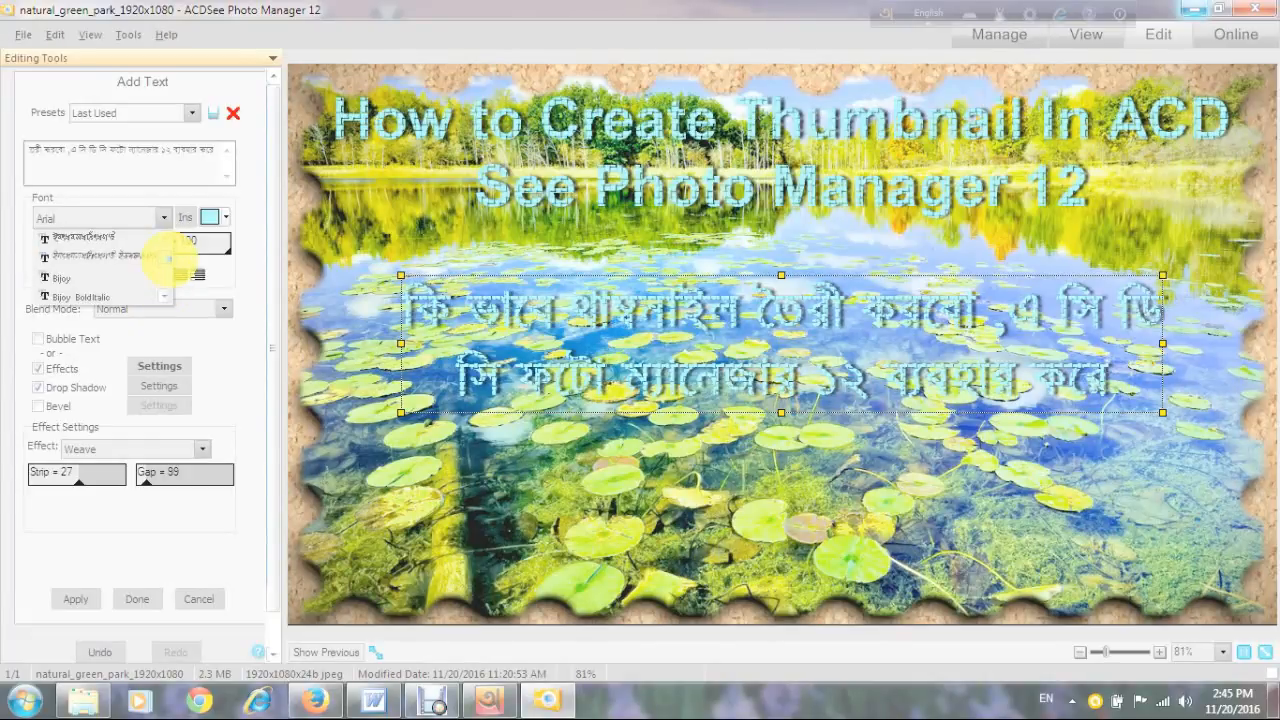
scroll(166, 258, "down", 5)
scroll(166, 258, "down", 8)
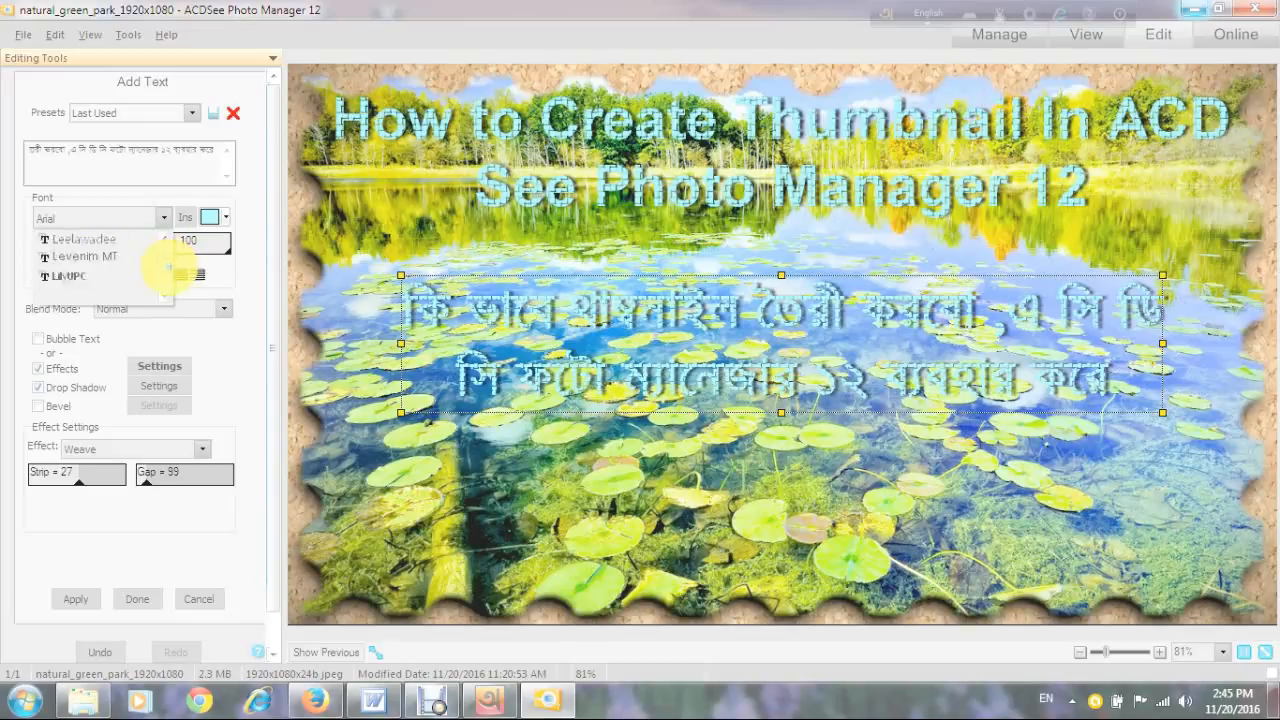
scroll(163, 283, "down", 3)
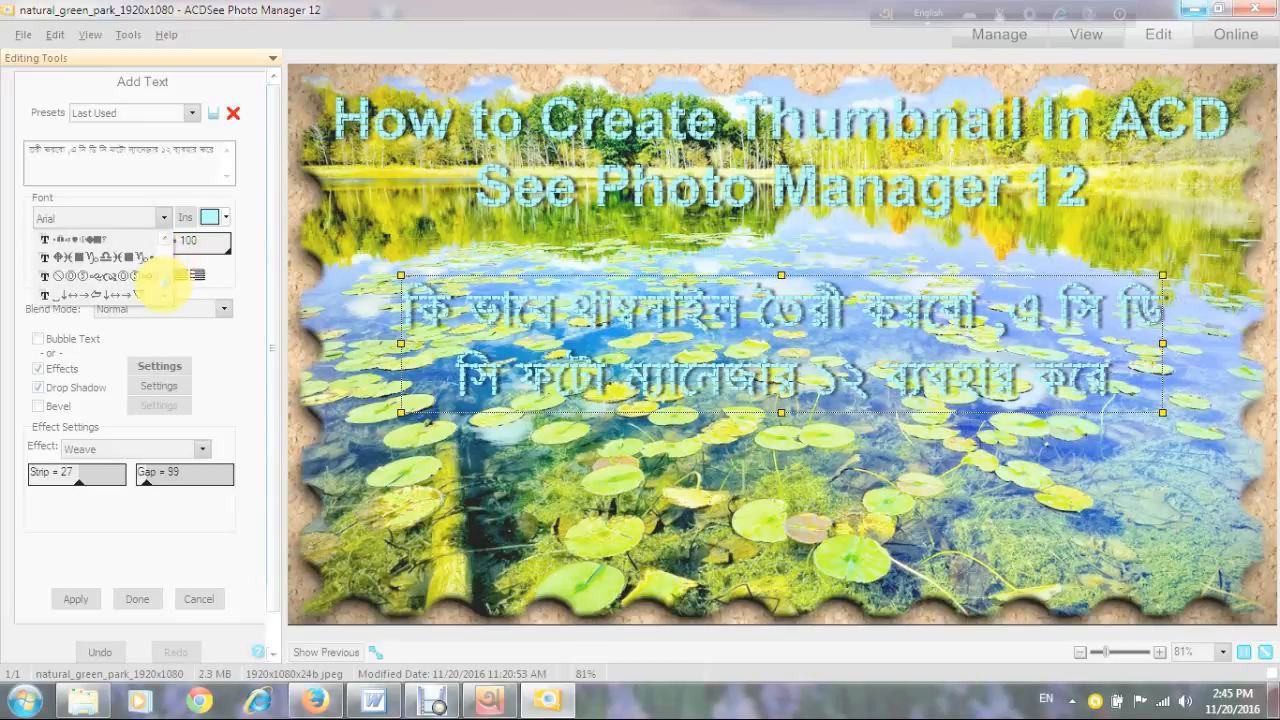
scroll(163, 283, "up", 10)
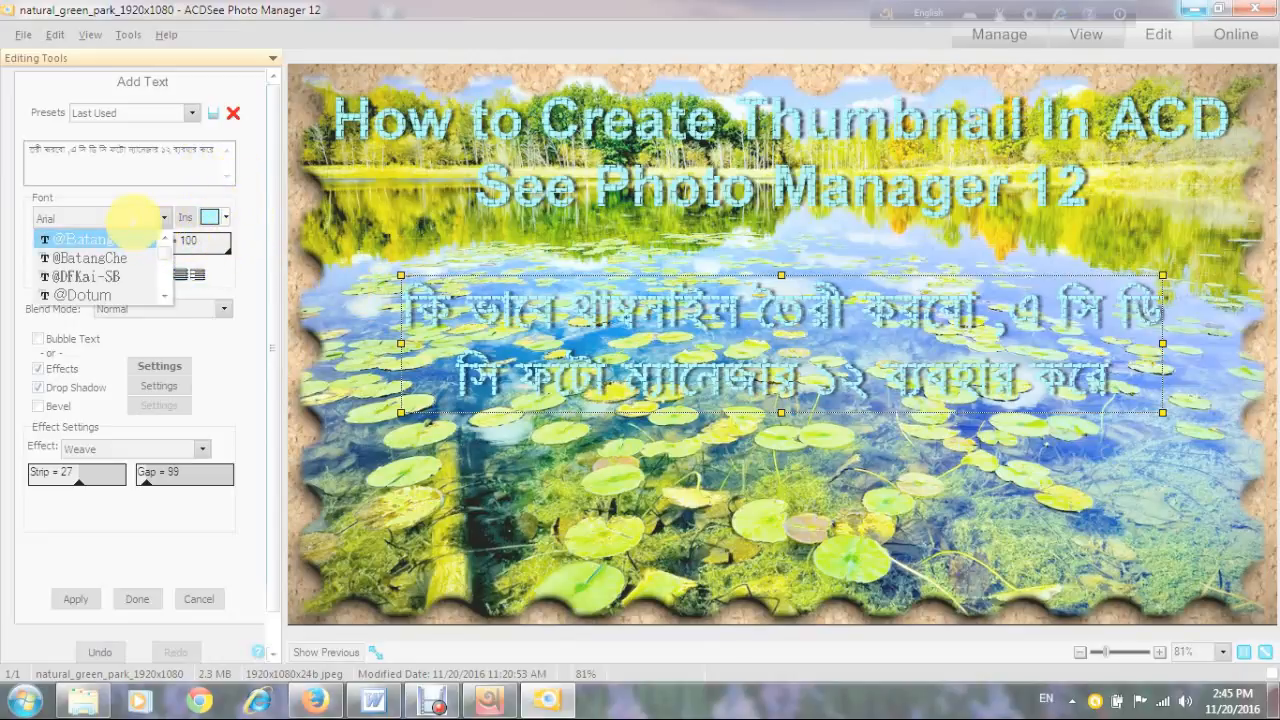
left_click(133, 215)
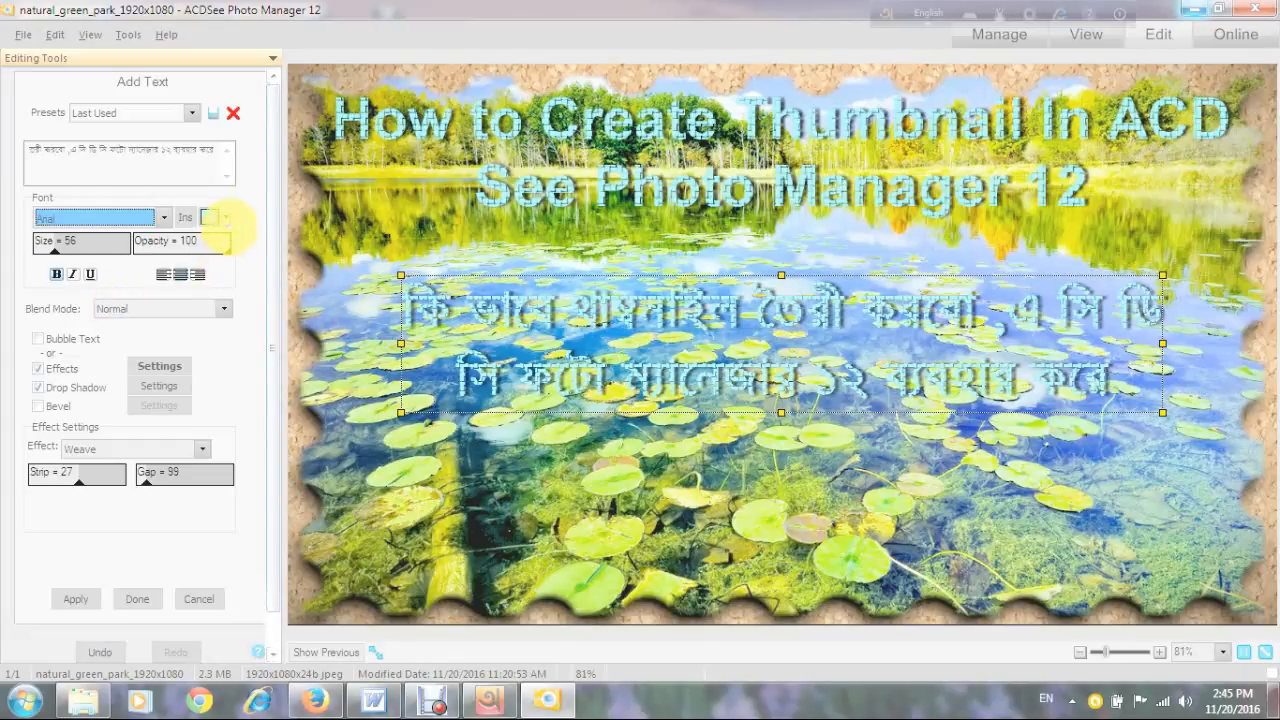
Change the Bengali text's colour to yellow-green and set its size to 107
left_click_drag(223, 216, 329, 246)
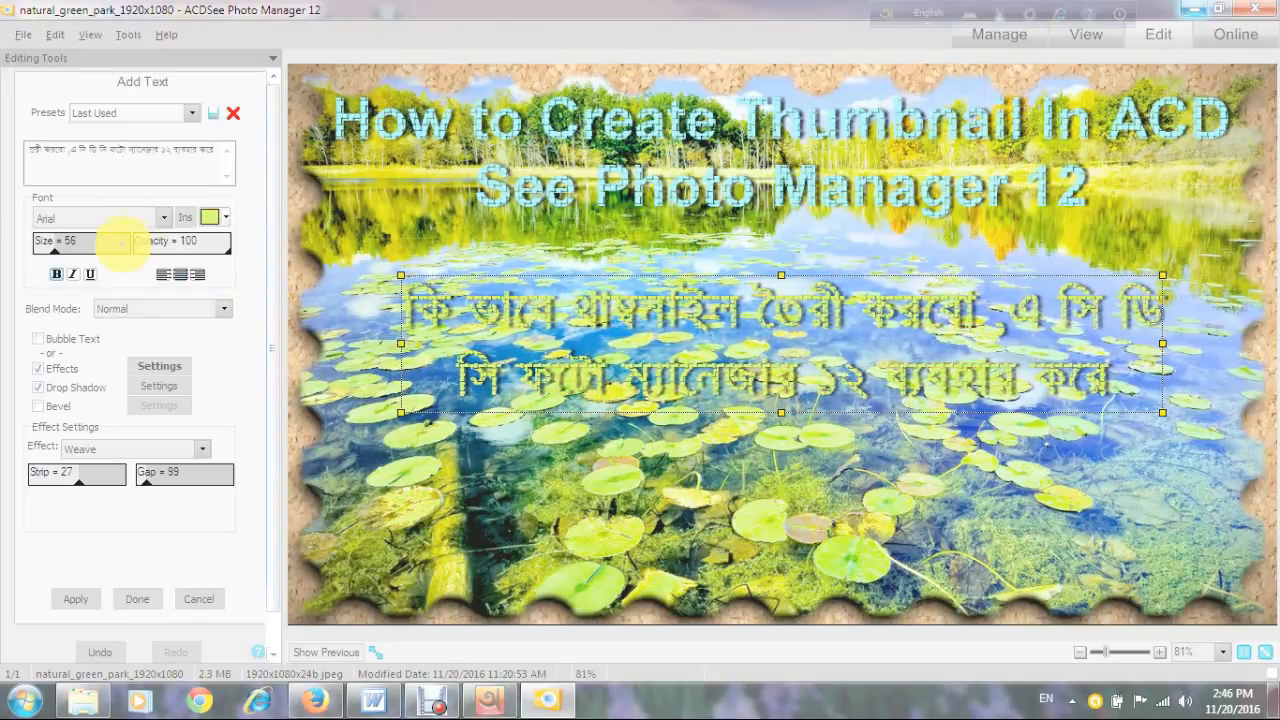
left_click_drag(54, 246, 72, 250)
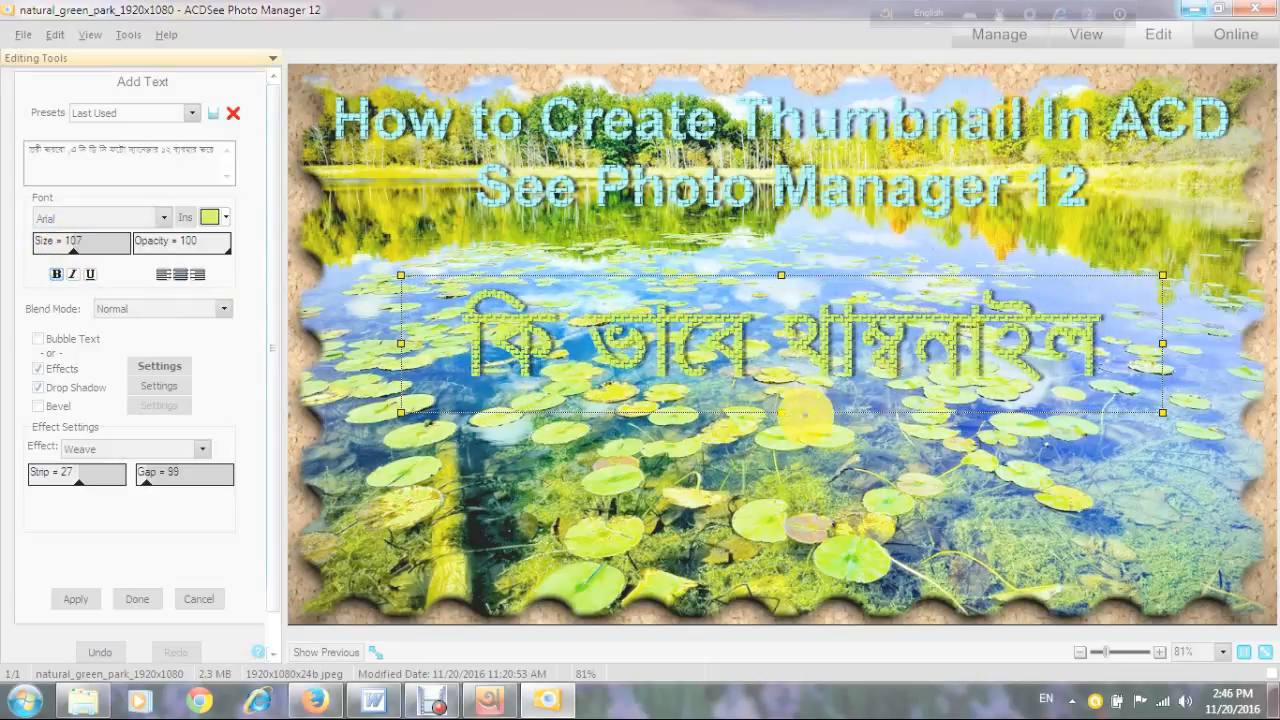
Enlarge the Bengali text box to the photo's full width, from just below the English title to the lower border, so the whole line fits
left_click_drag(781, 410, 780, 640)
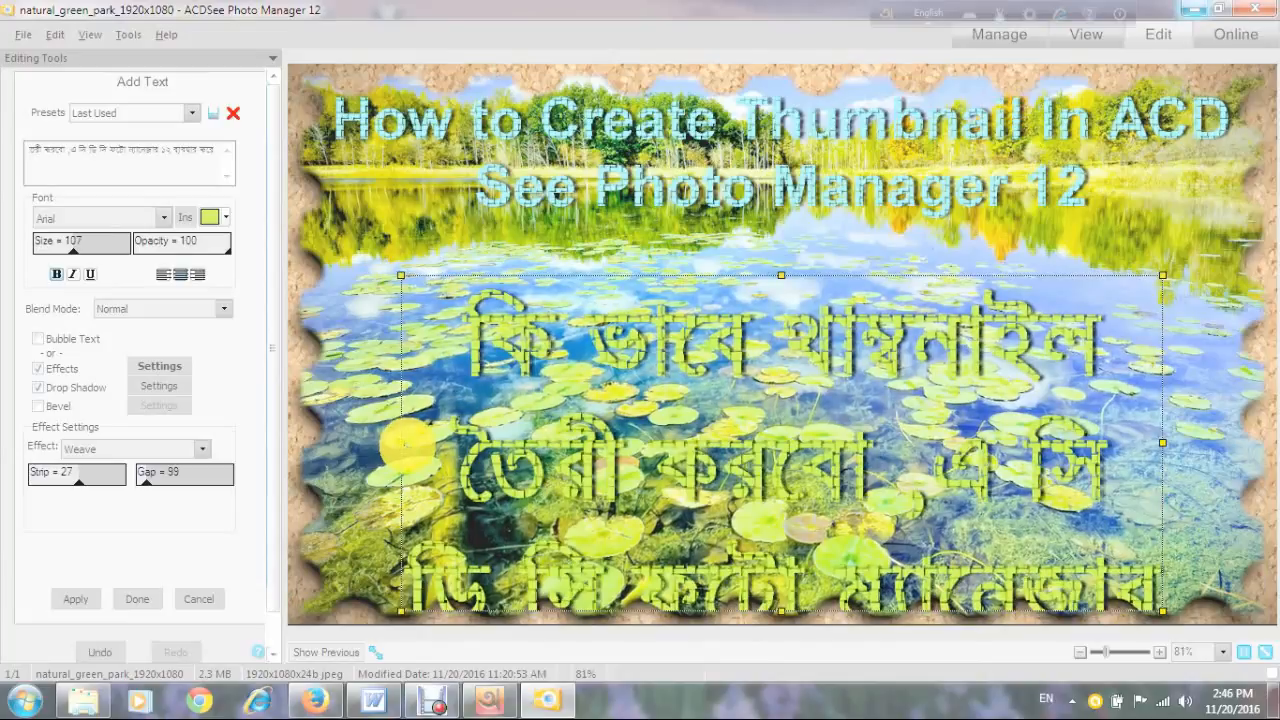
left_click_drag(410, 446, 292, 440)
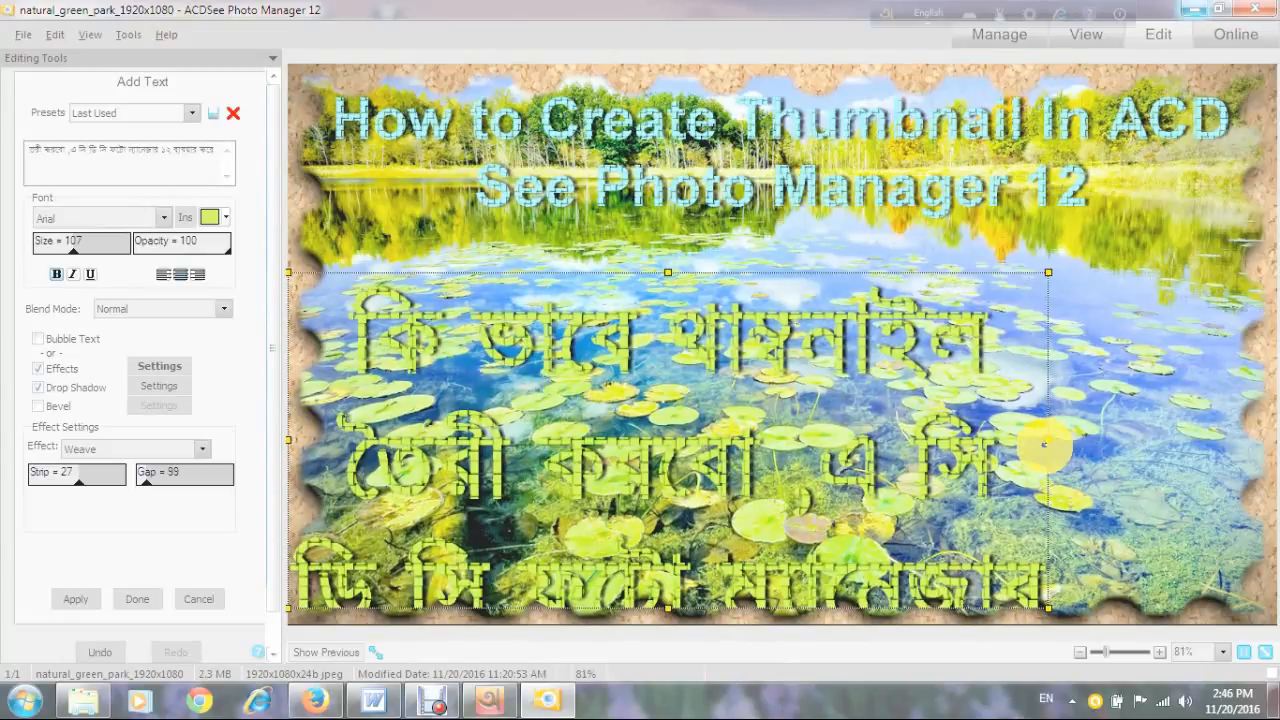
left_click_drag(1047, 440, 1272, 420)
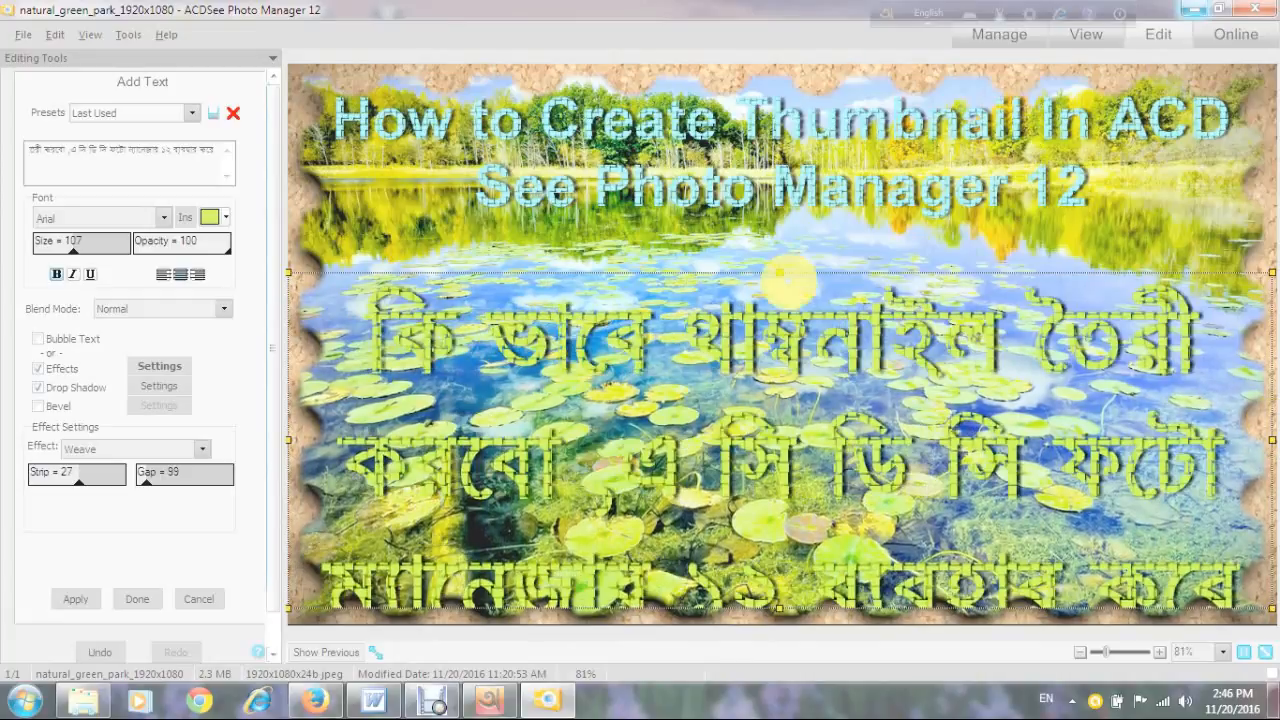
left_click_drag(779, 272, 781, 246)
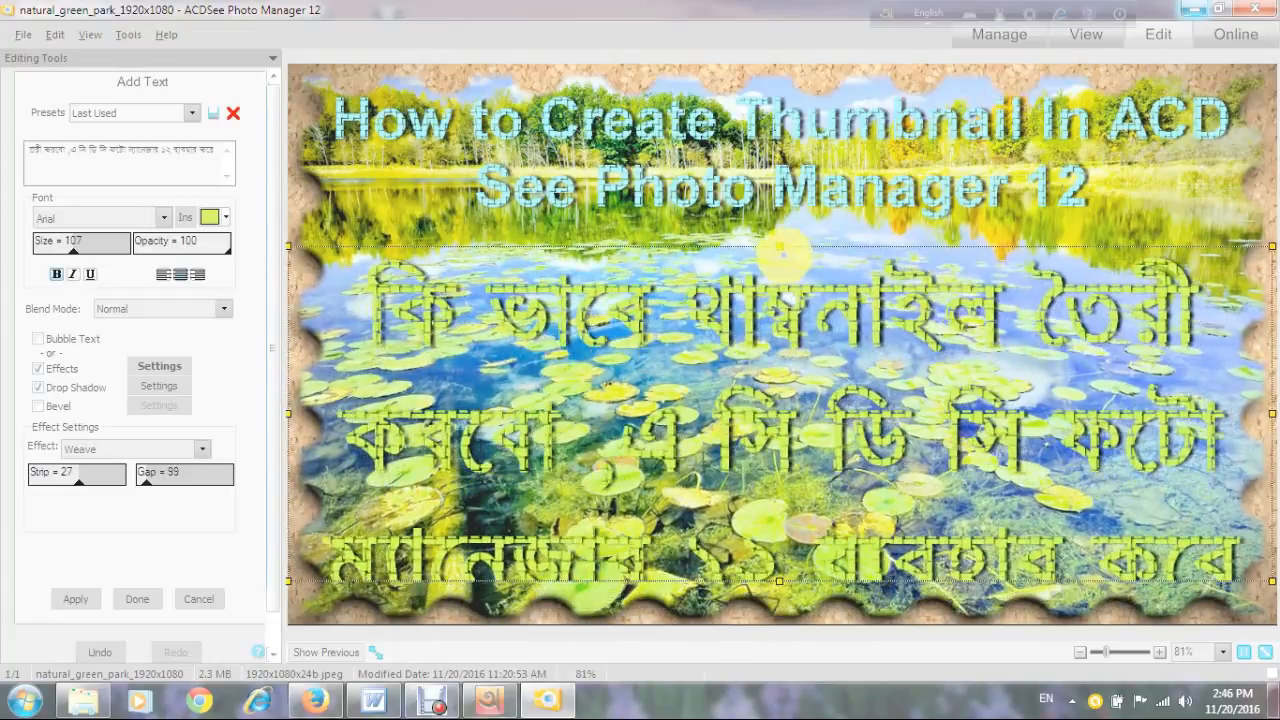
left_click_drag(779, 581, 774, 612)
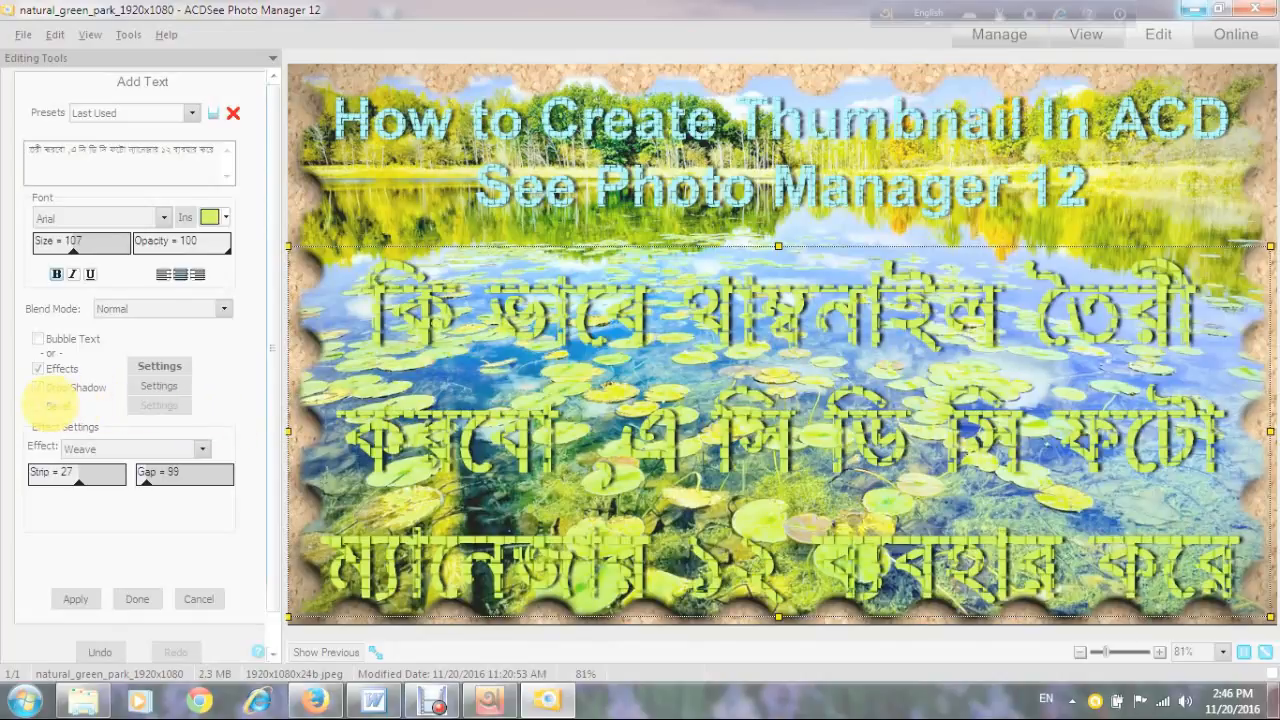
Remove the weave effect from the Bengali text, keep its drop shadow, apply it to the photo and finish adding text
left_click(37, 368)
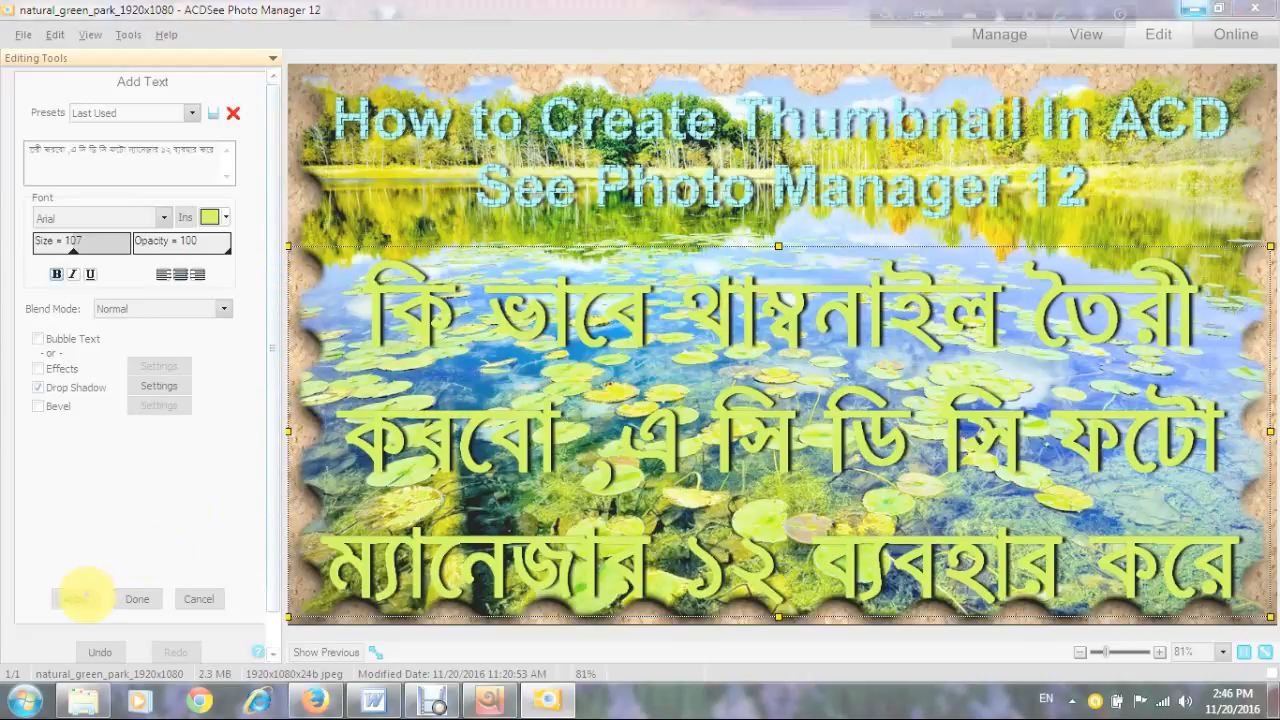
left_click(76, 598)
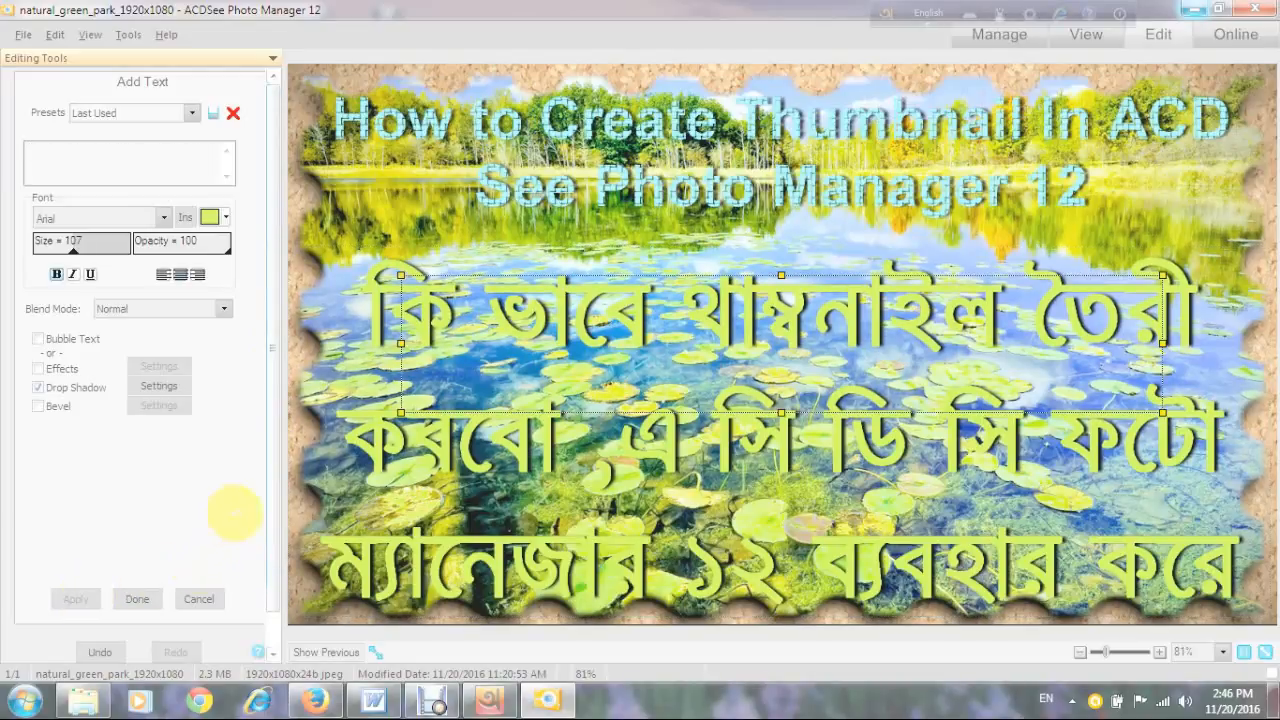
left_click(142, 598)
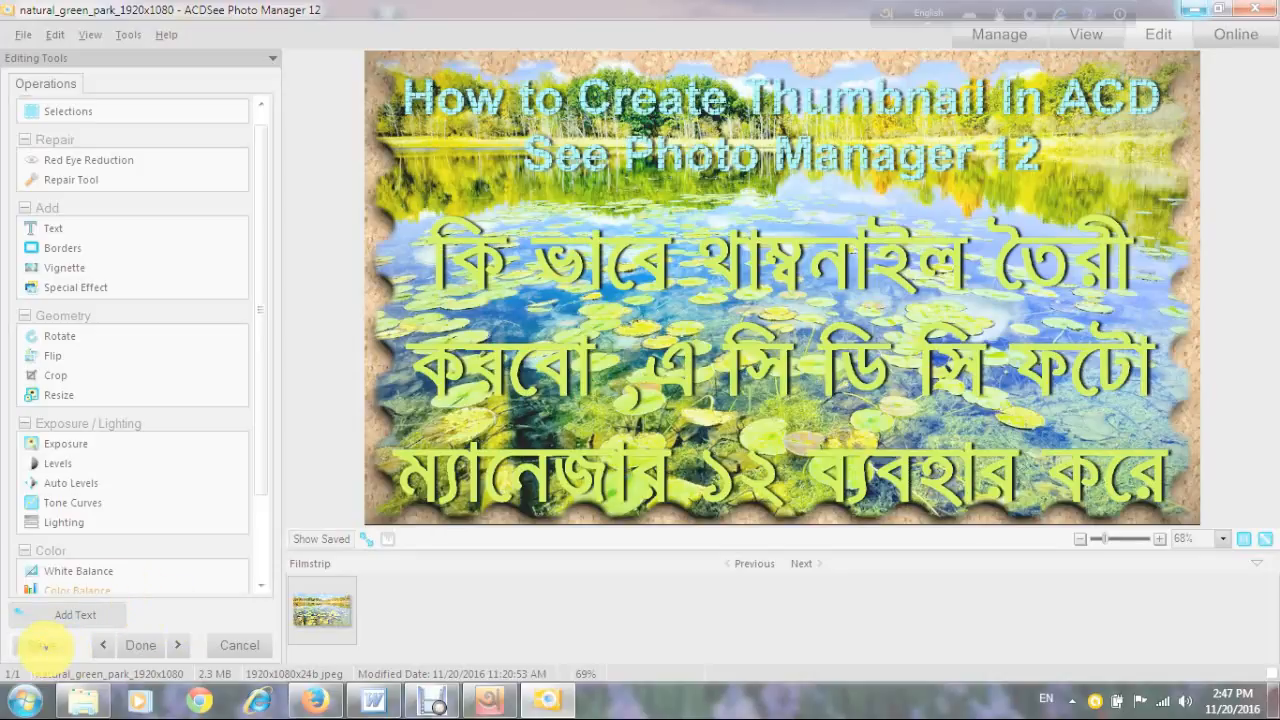
Save the thumbnail as a JPEG copy named natural_green_park_1920x1080 in the folder with a person's name on New Volume (D:)
left_click(45, 645)
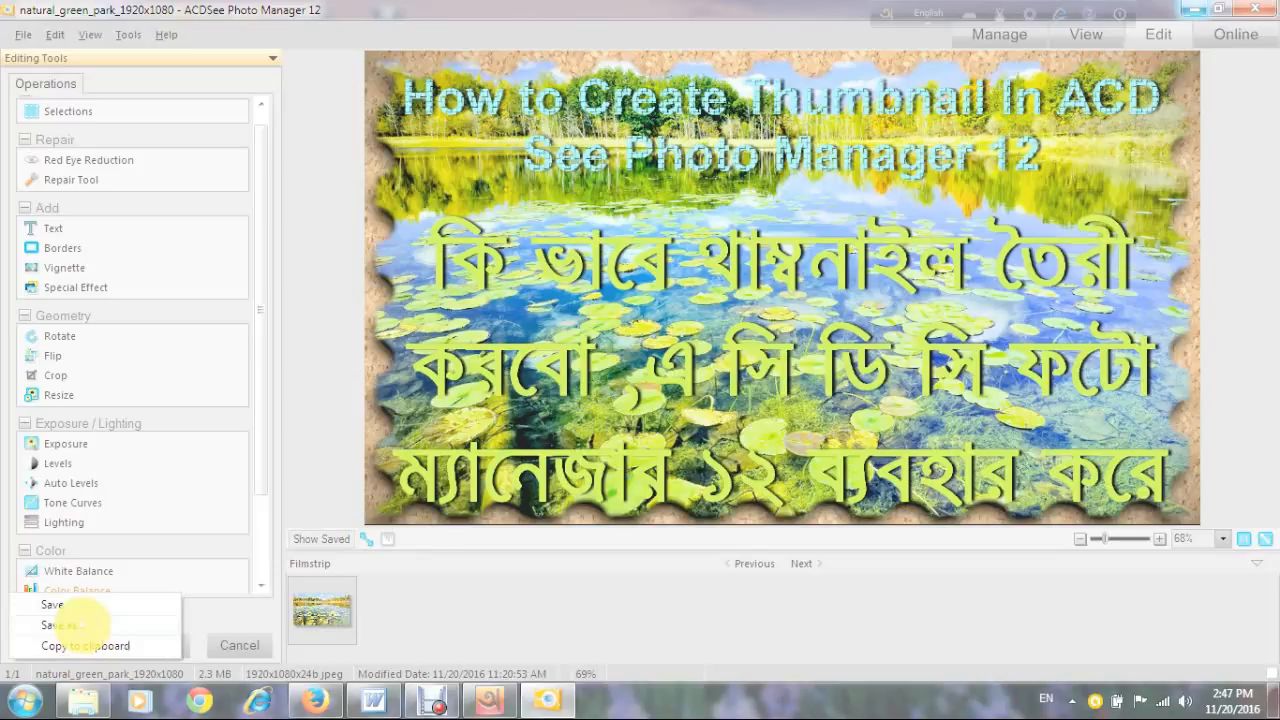
left_click(72, 624)
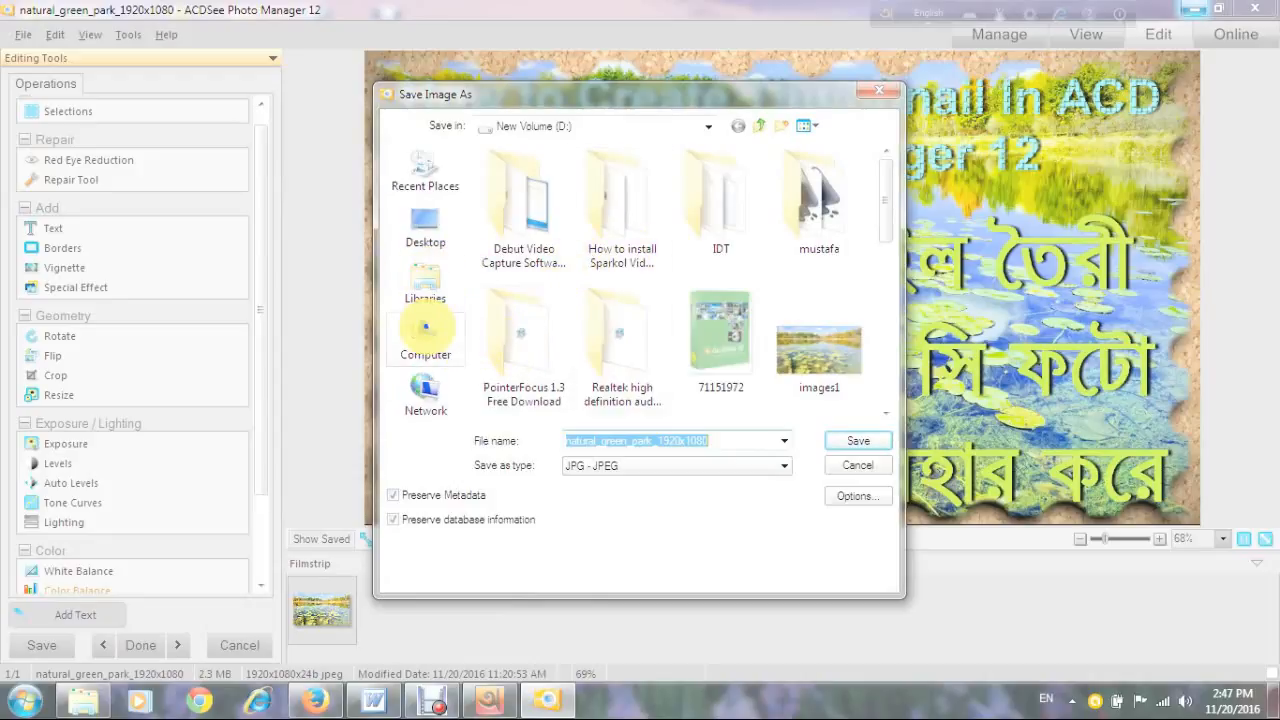
left_click(424, 328)
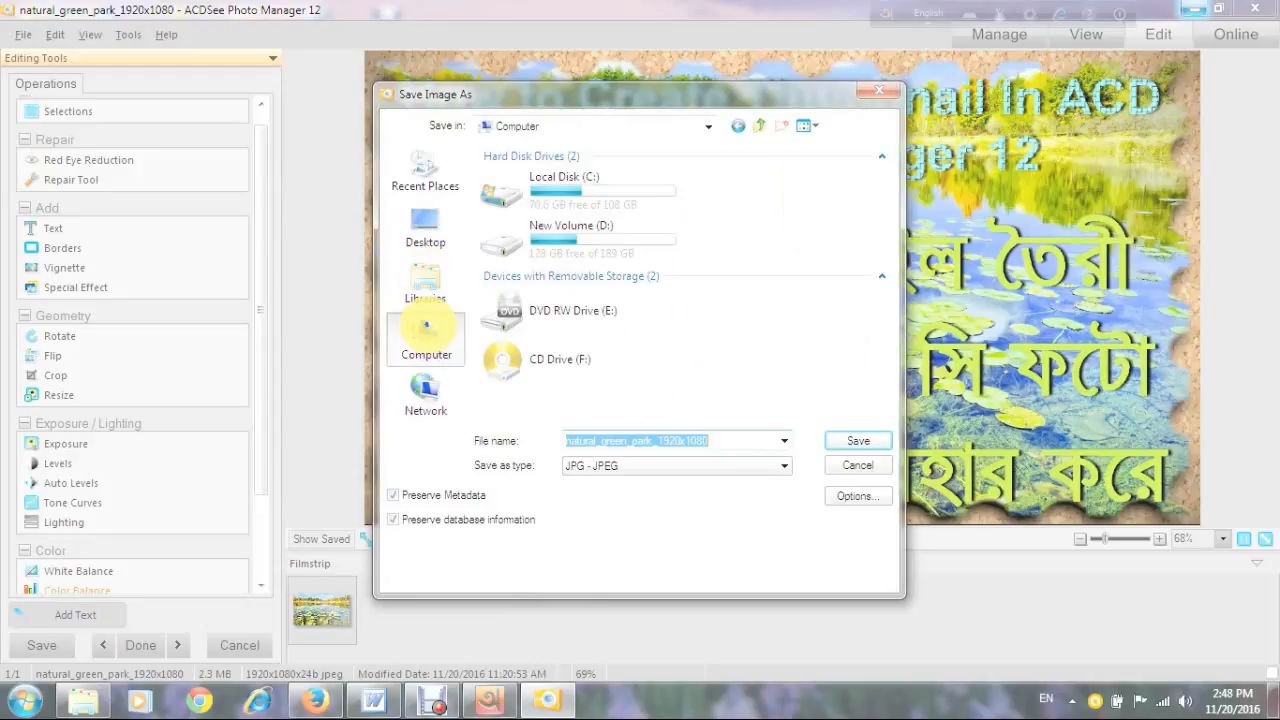
double_click(600, 237)
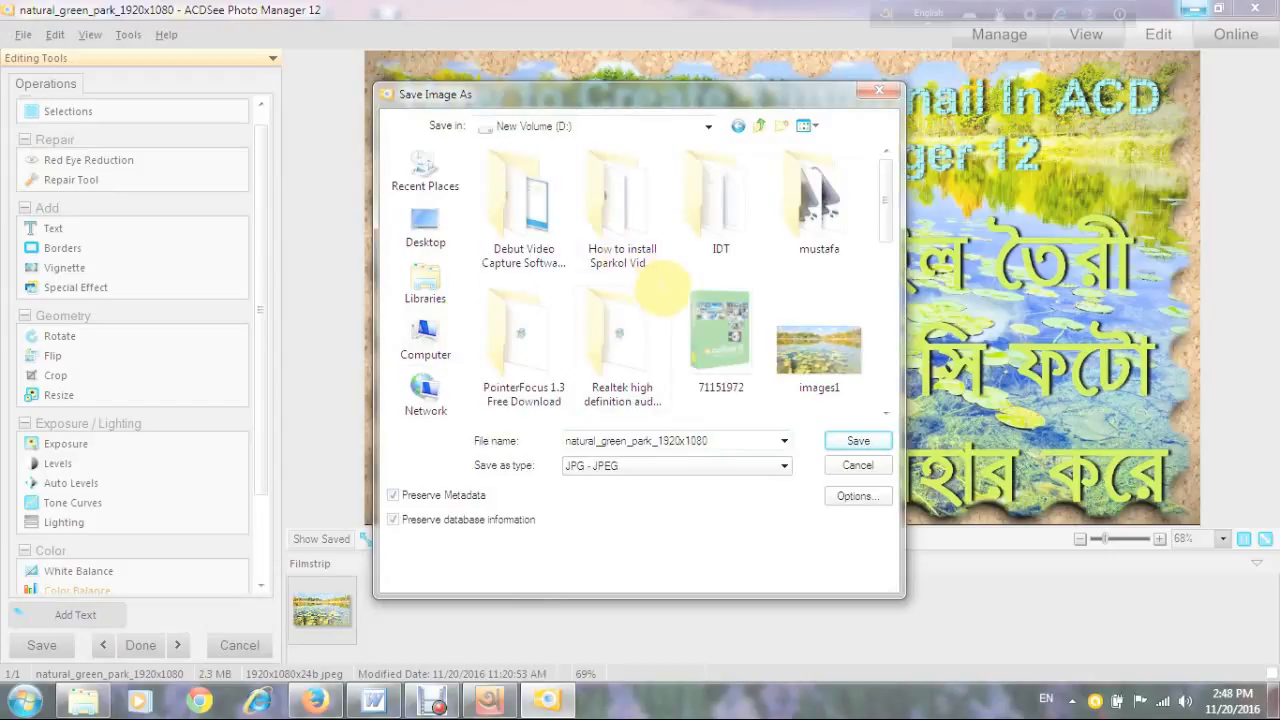
double_click(816, 220)
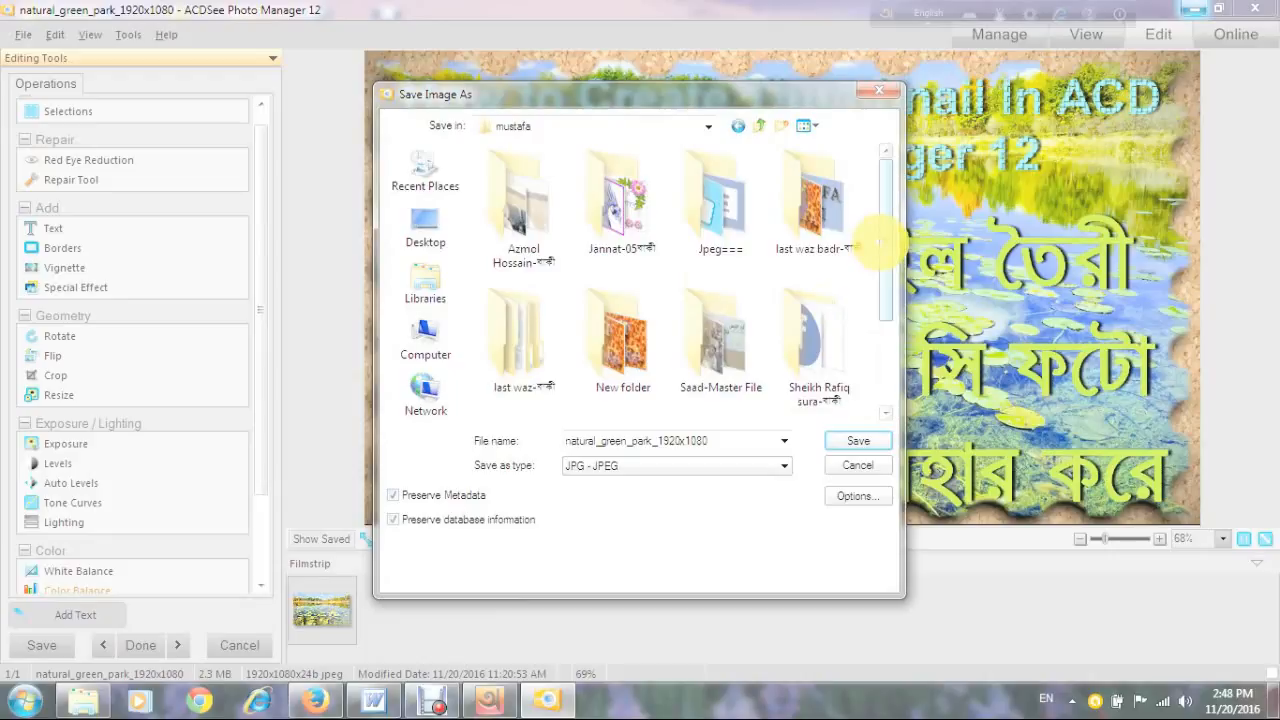
left_click_drag(876, 240, 894, 320)
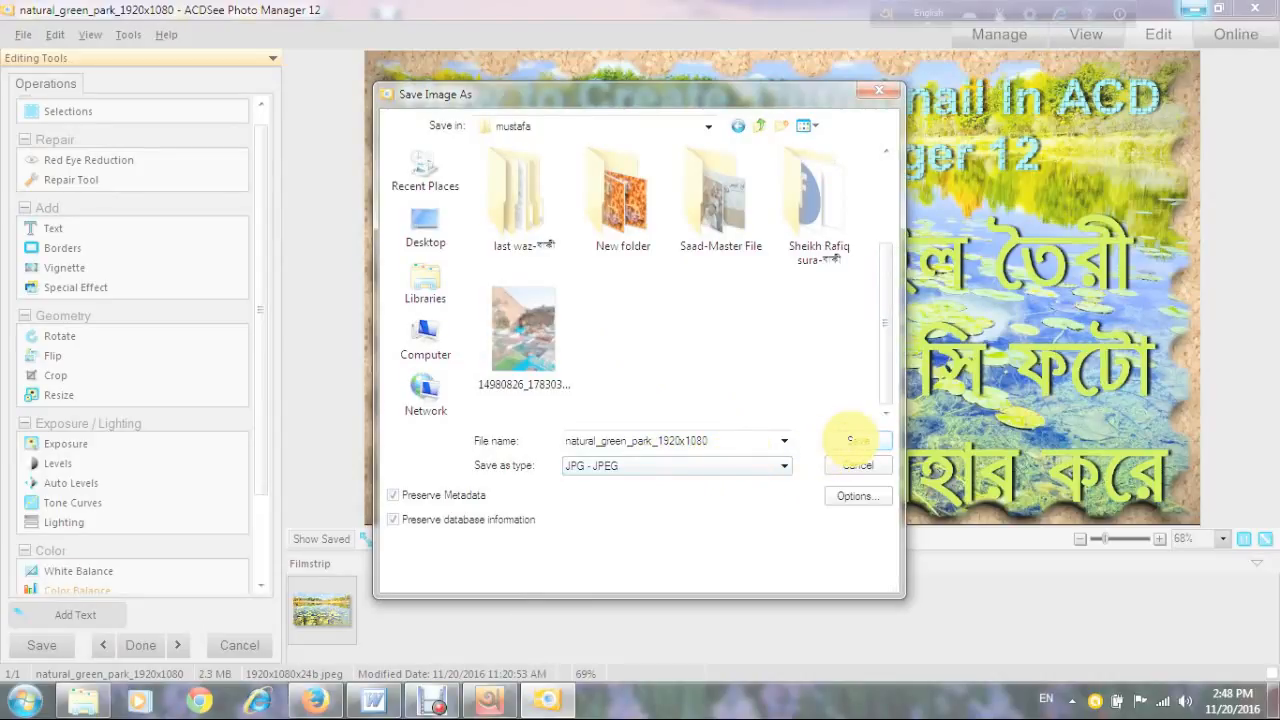
left_click(855, 440)
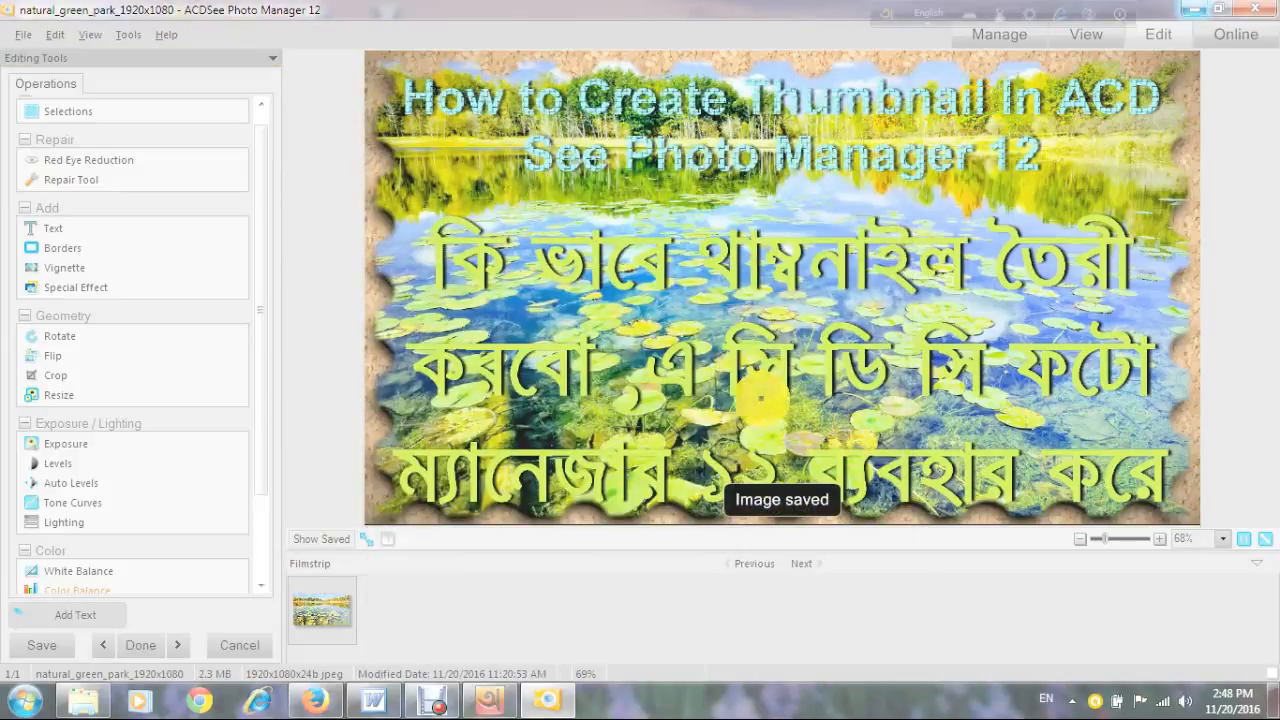